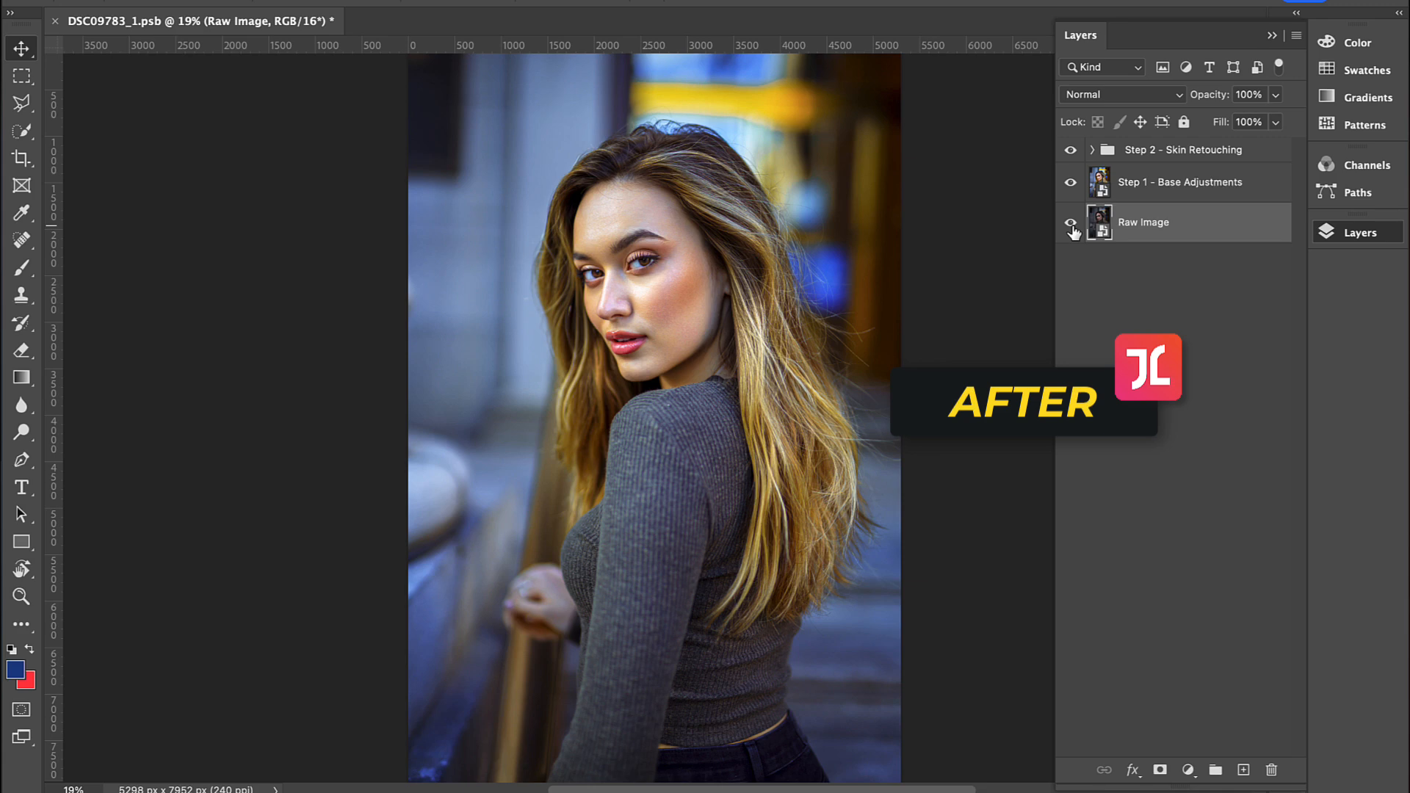
alt+click(1071, 228)
Step: Compare the portrait before and after editing, including a close-up of the face with and without the Step 2 - Skin Retouching group
key(z)
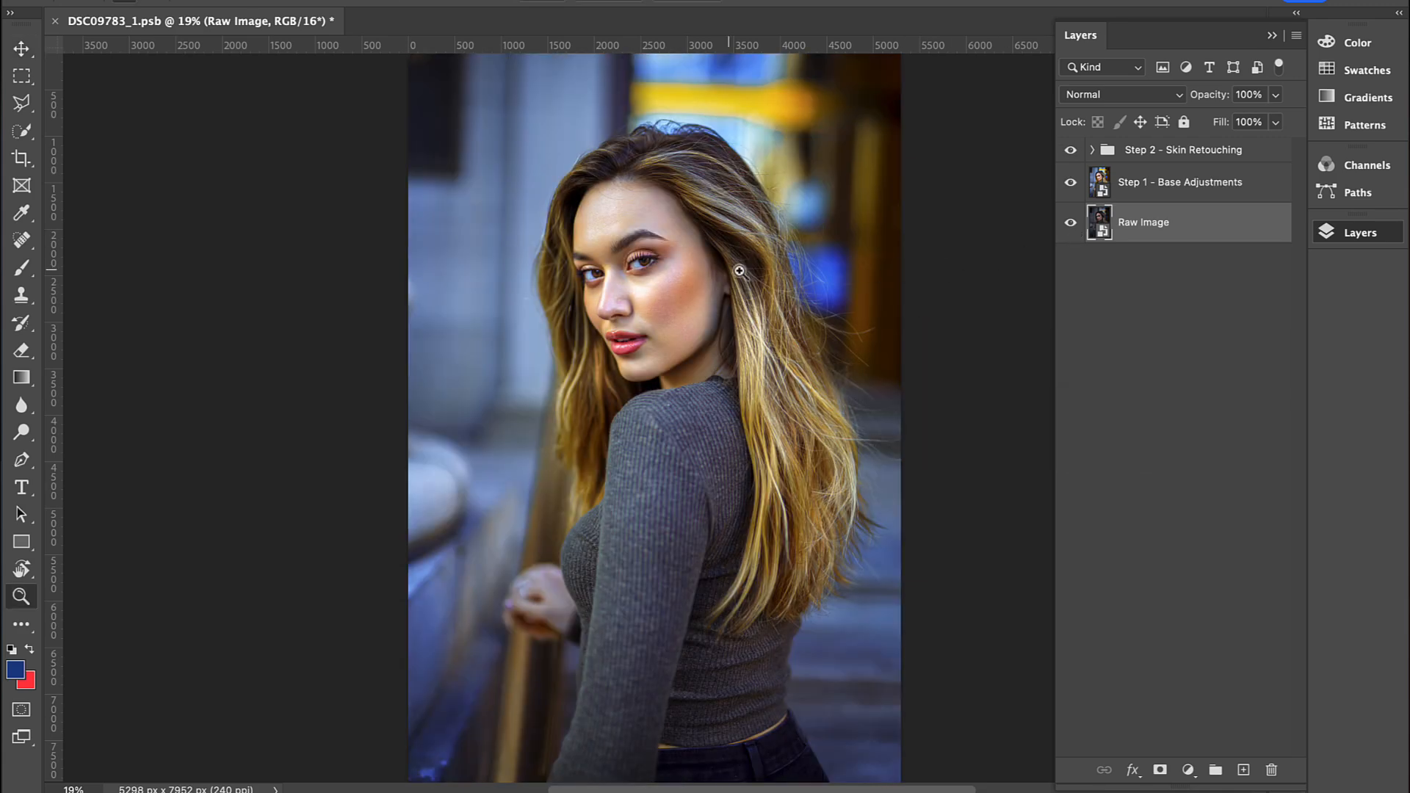
click(685, 274)
click(681, 270)
click(658, 249)
click(655, 246)
key(v)
drag(644, 181, 690, 232)
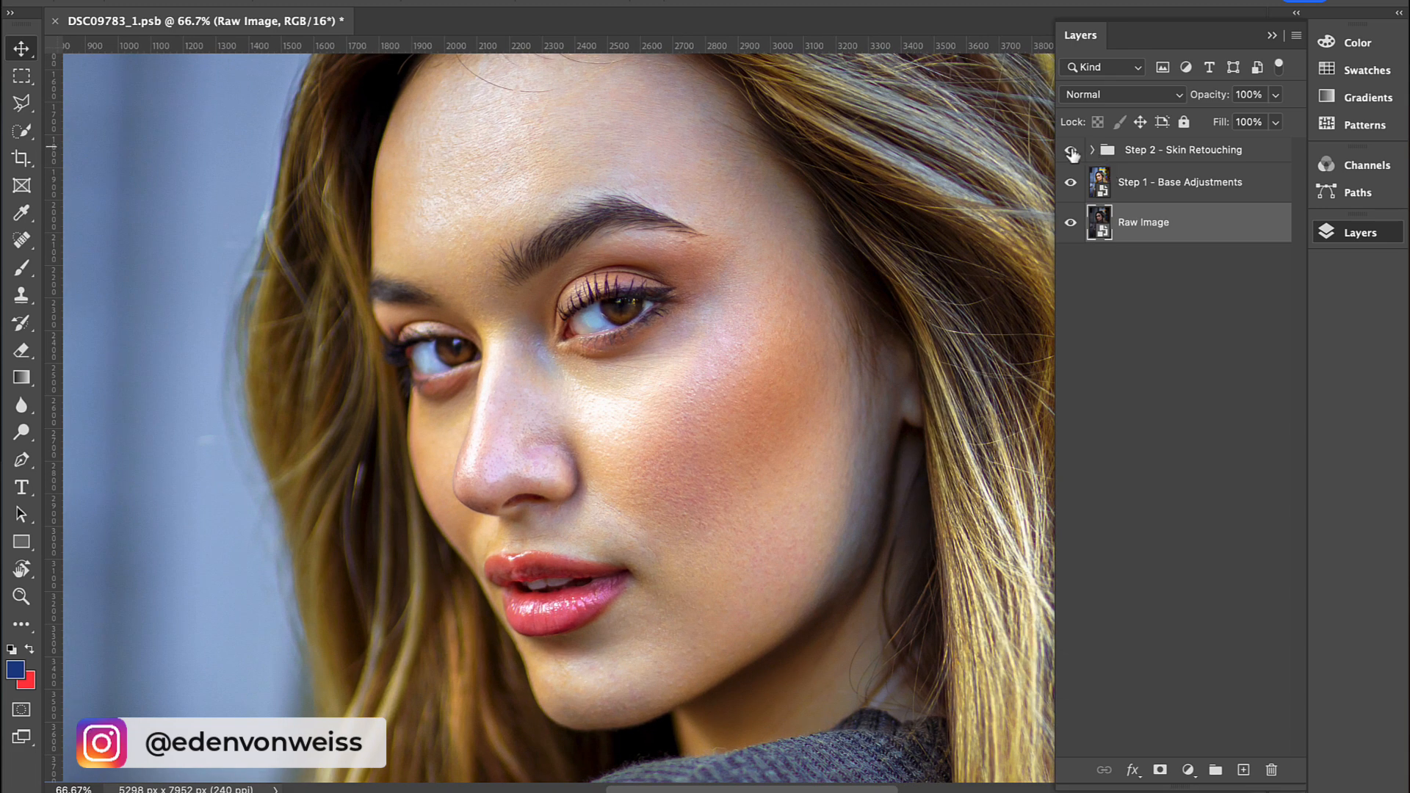
click(1071, 150)
click(1072, 151)
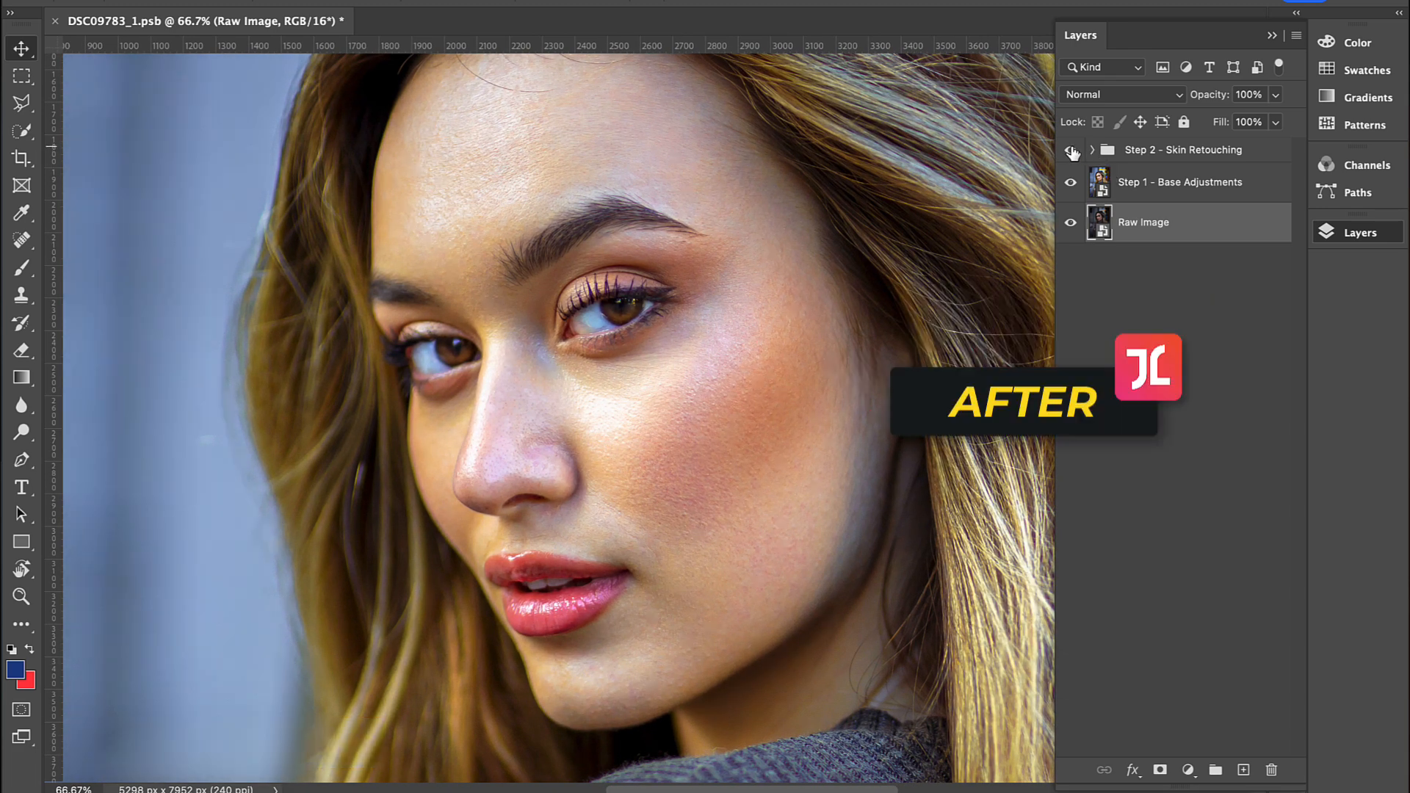
click(1071, 151)
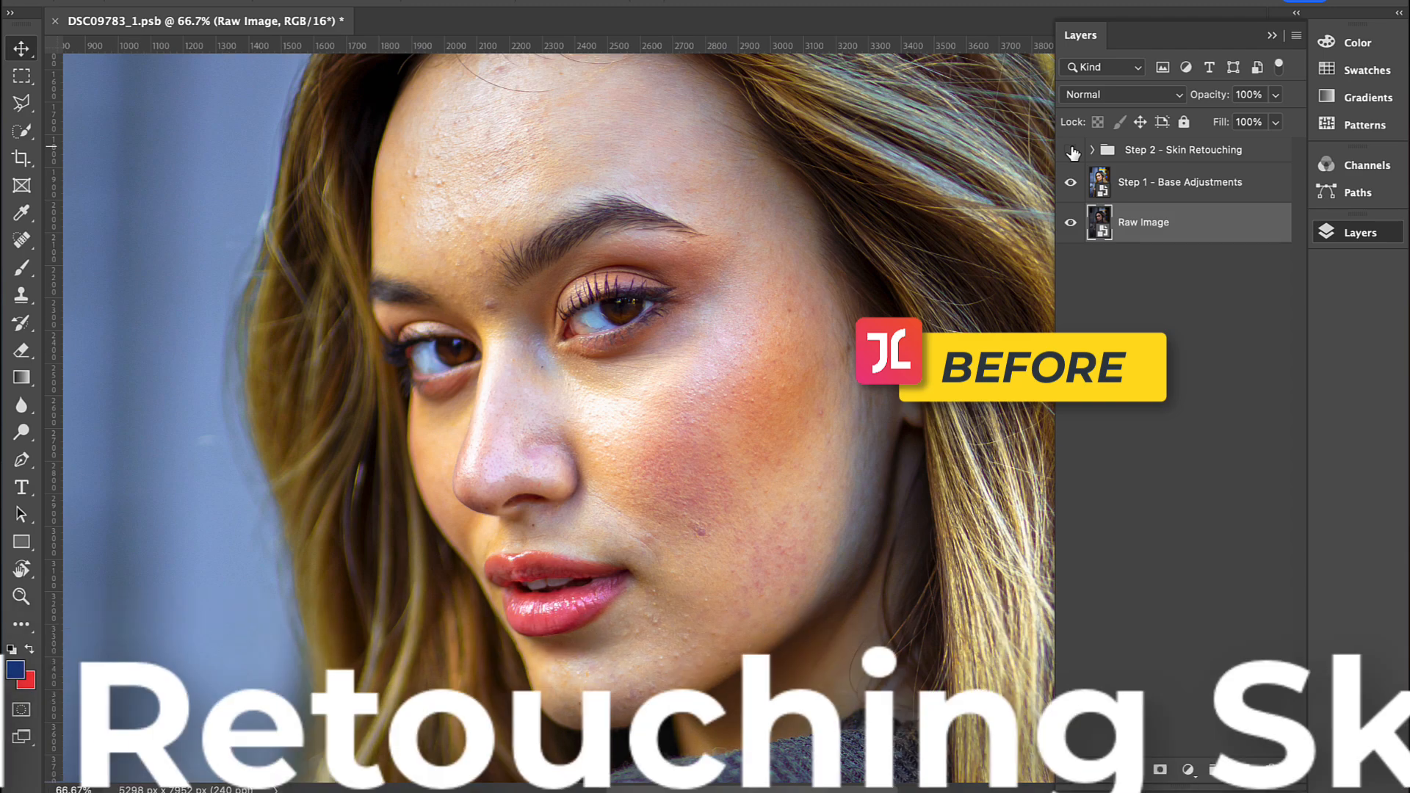
click(1071, 151)
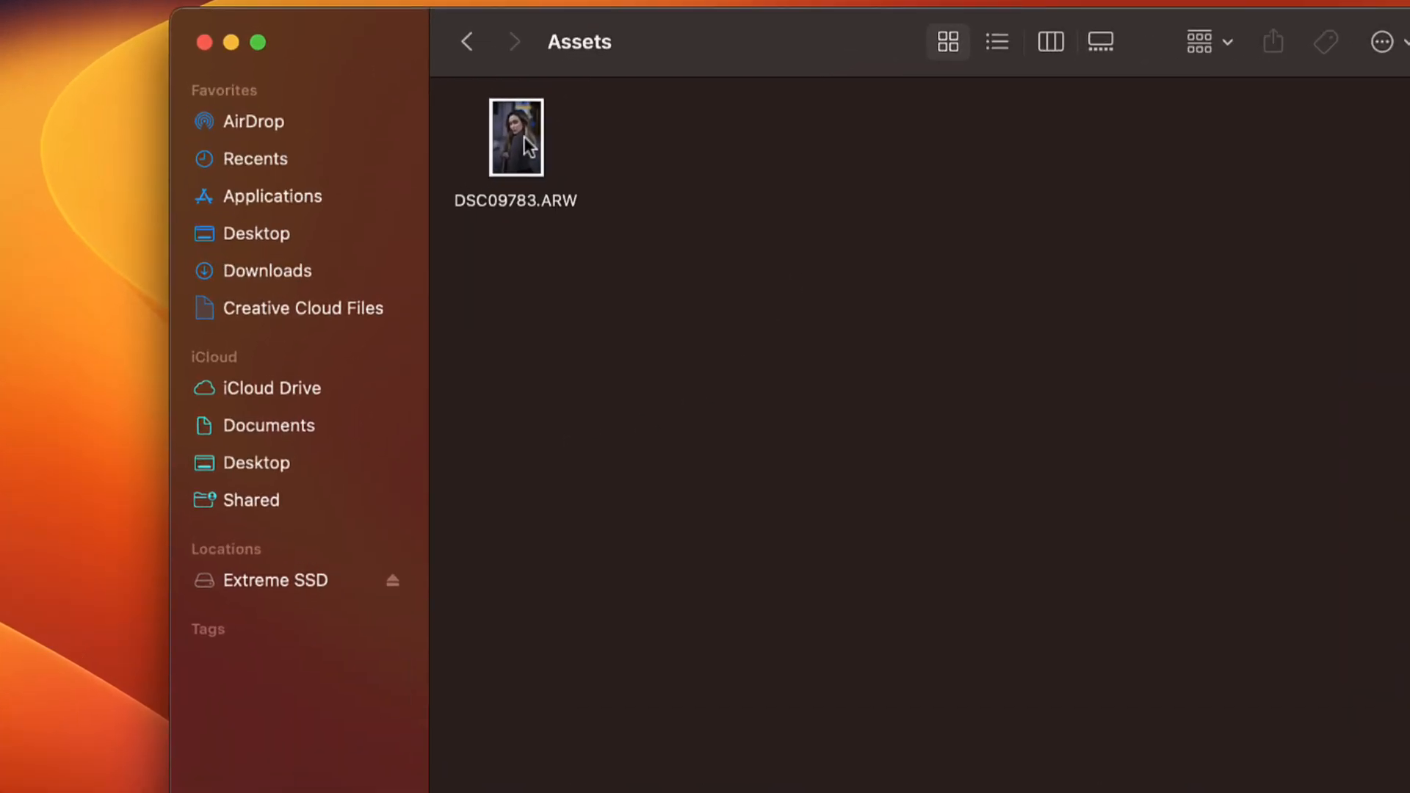
Step: Open DSC09783.ARW from the Assets folder in Adobe Photoshop 2023
right_click(461, 176)
mouse_move(508, 212)
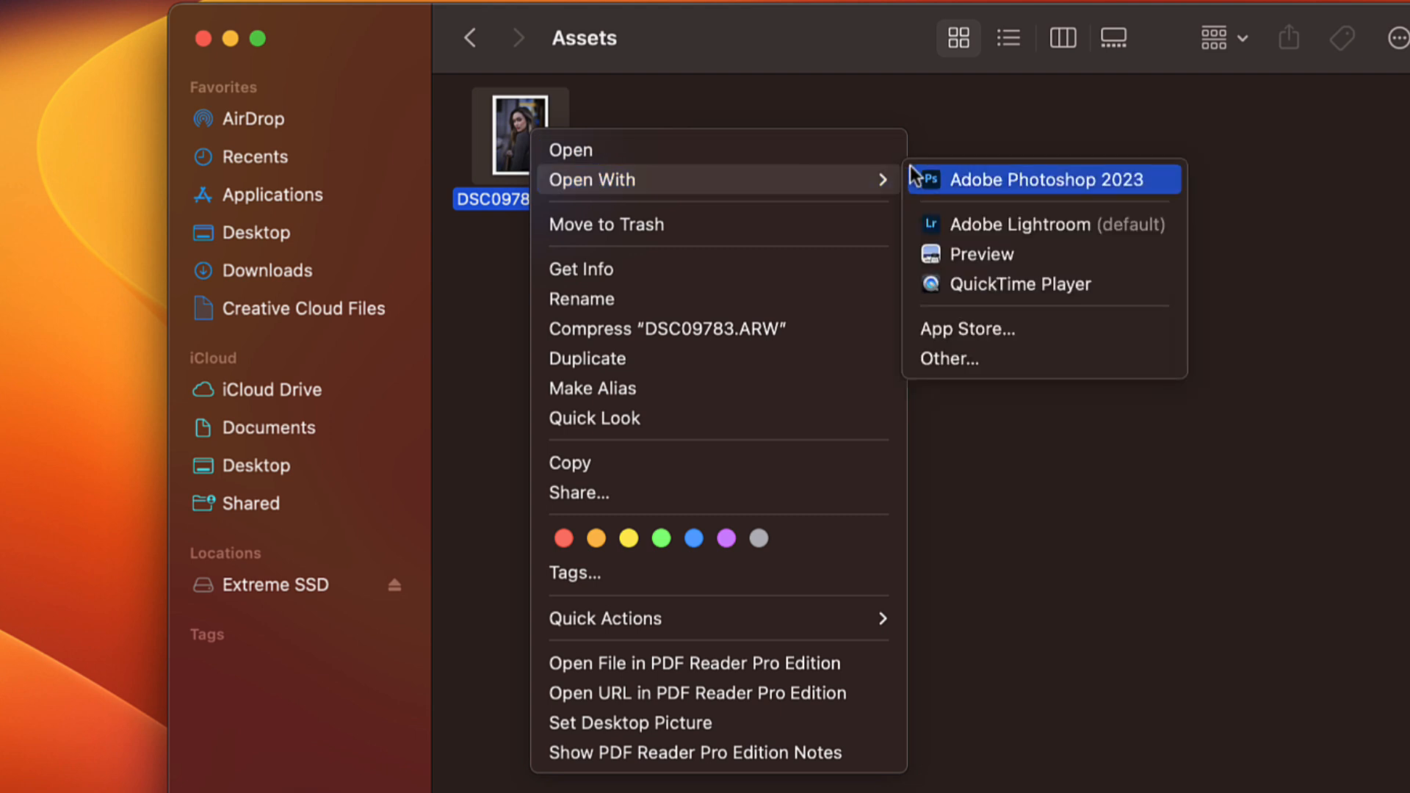
click(995, 182)
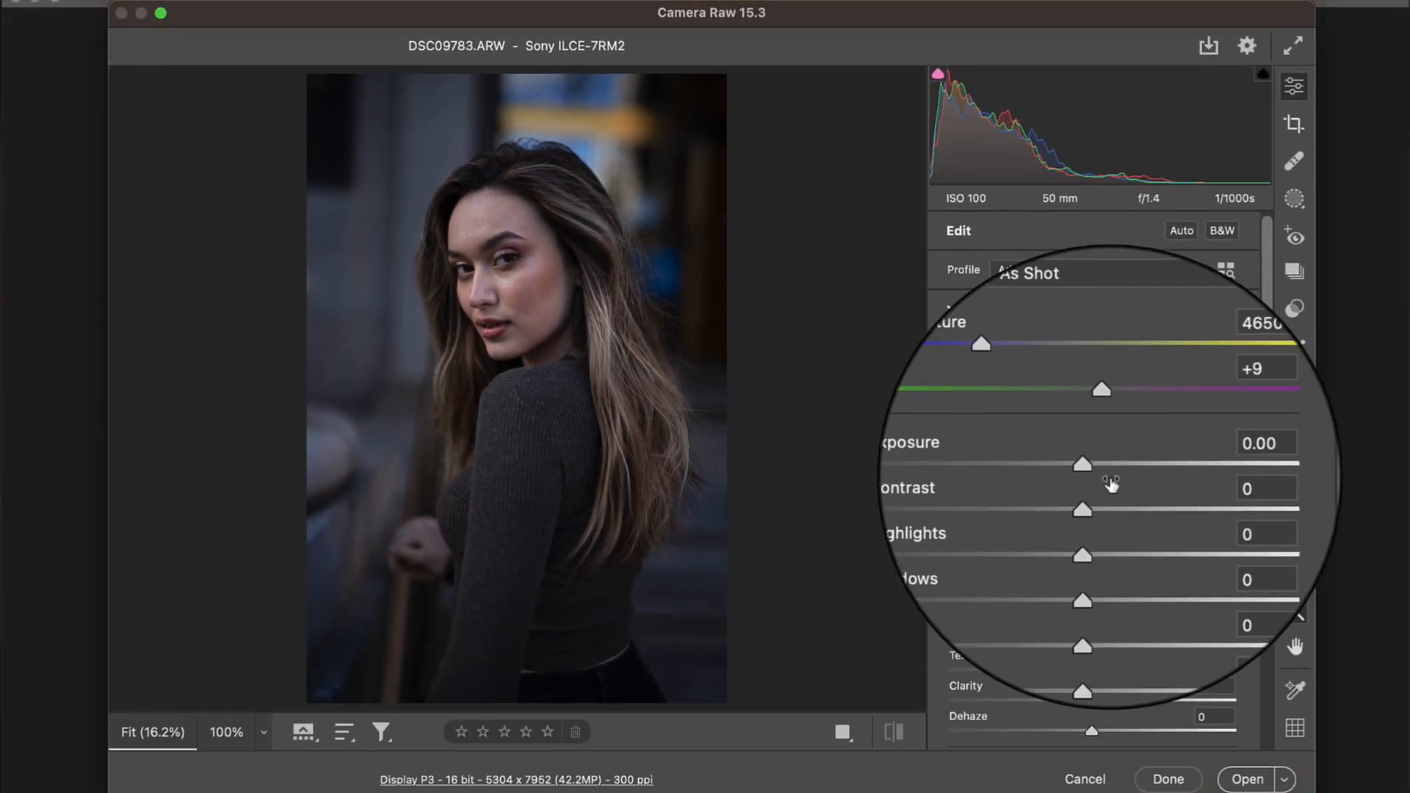
Step: Set Exposure to +1.30, Contrast to -6, Highlights to -89, Shadows to +37, Whites to +39, Blacks to -19, Temperature to 4350 and Tint to -11
drag(1091, 467, 1129, 470)
drag(1091, 562, 1144, 562)
drag(1091, 531, 964, 531)
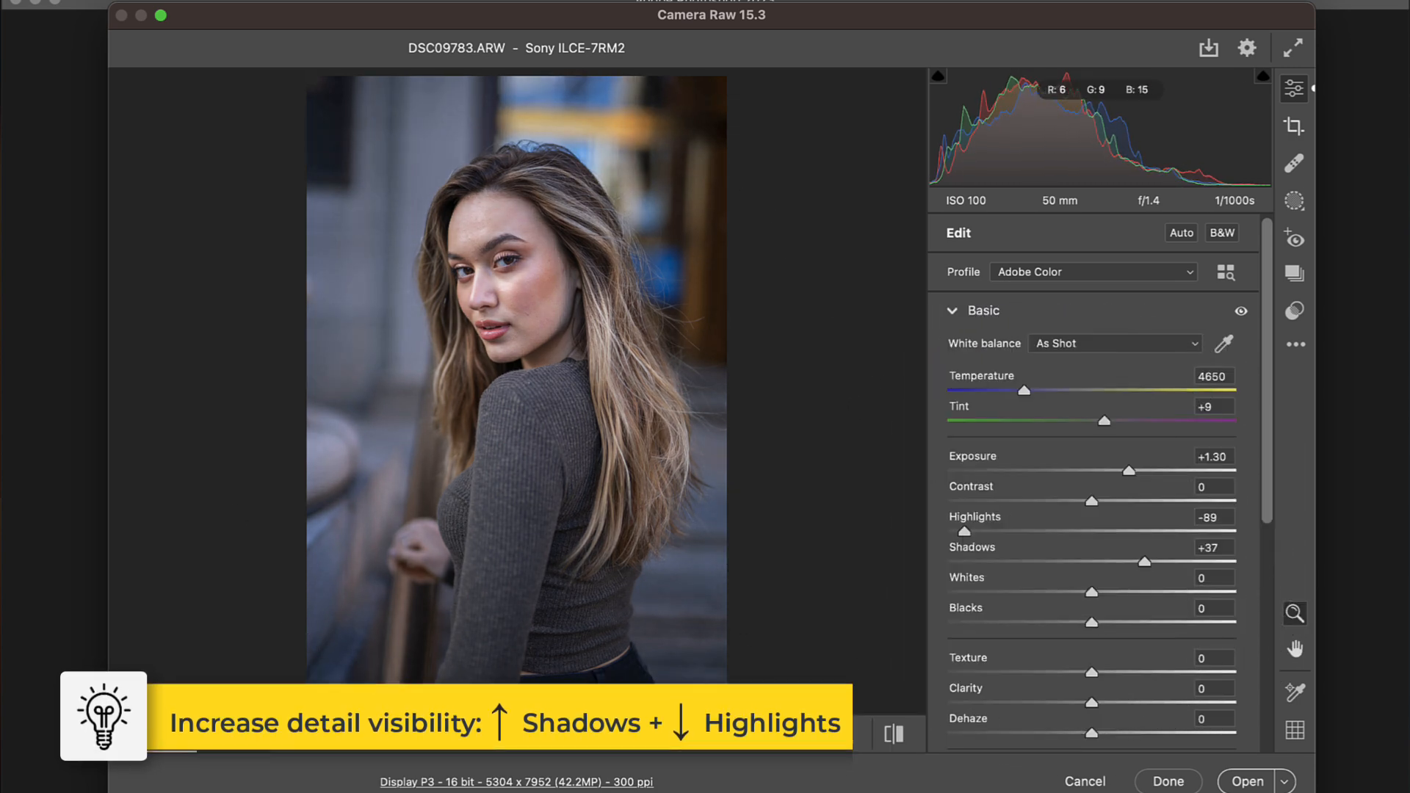
drag(1092, 592, 1065, 623)
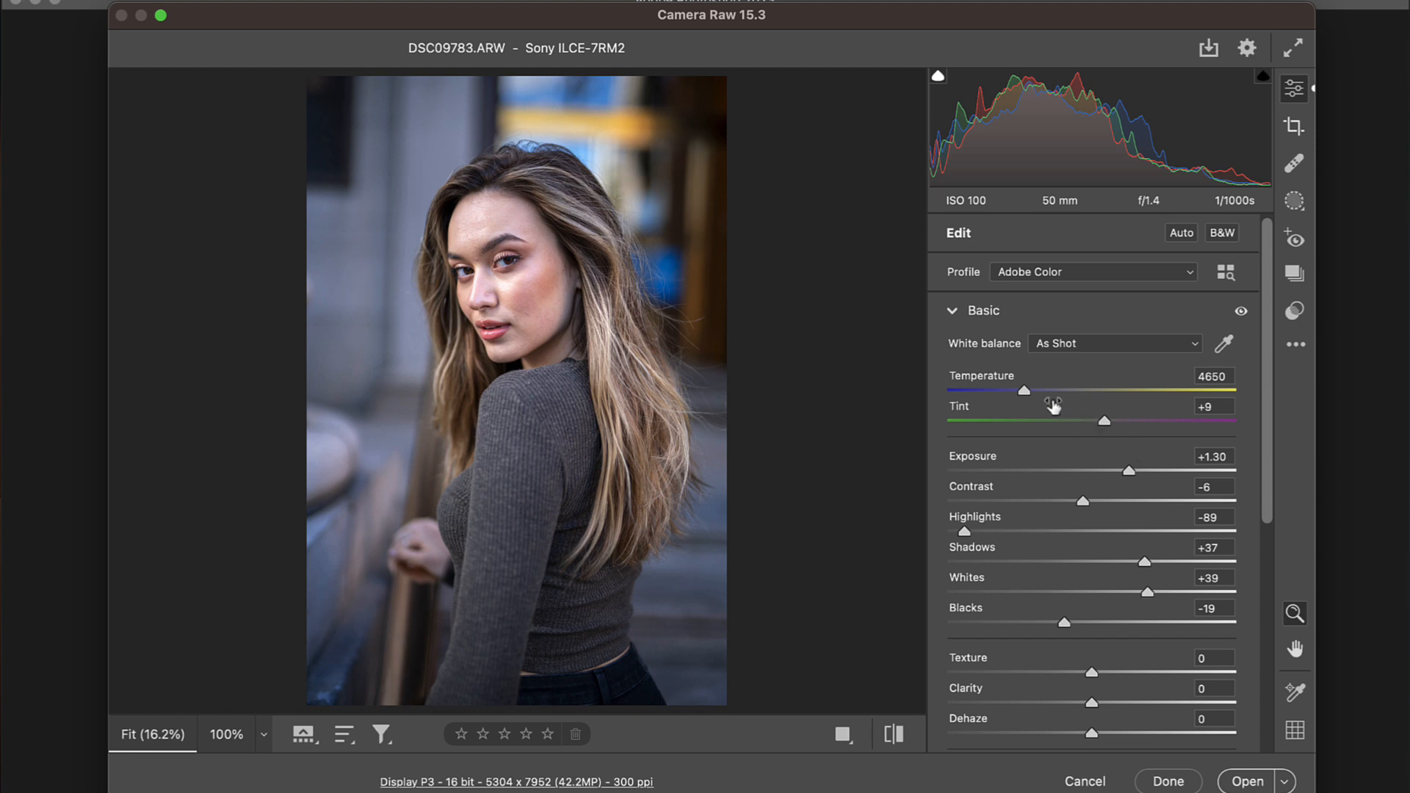
mouse_move(1026, 397)
mouse_down()
mouse_move(983, 398)
mouse_move(1006, 397)
mouse_up()
drag(1149, 433, 1062, 431)
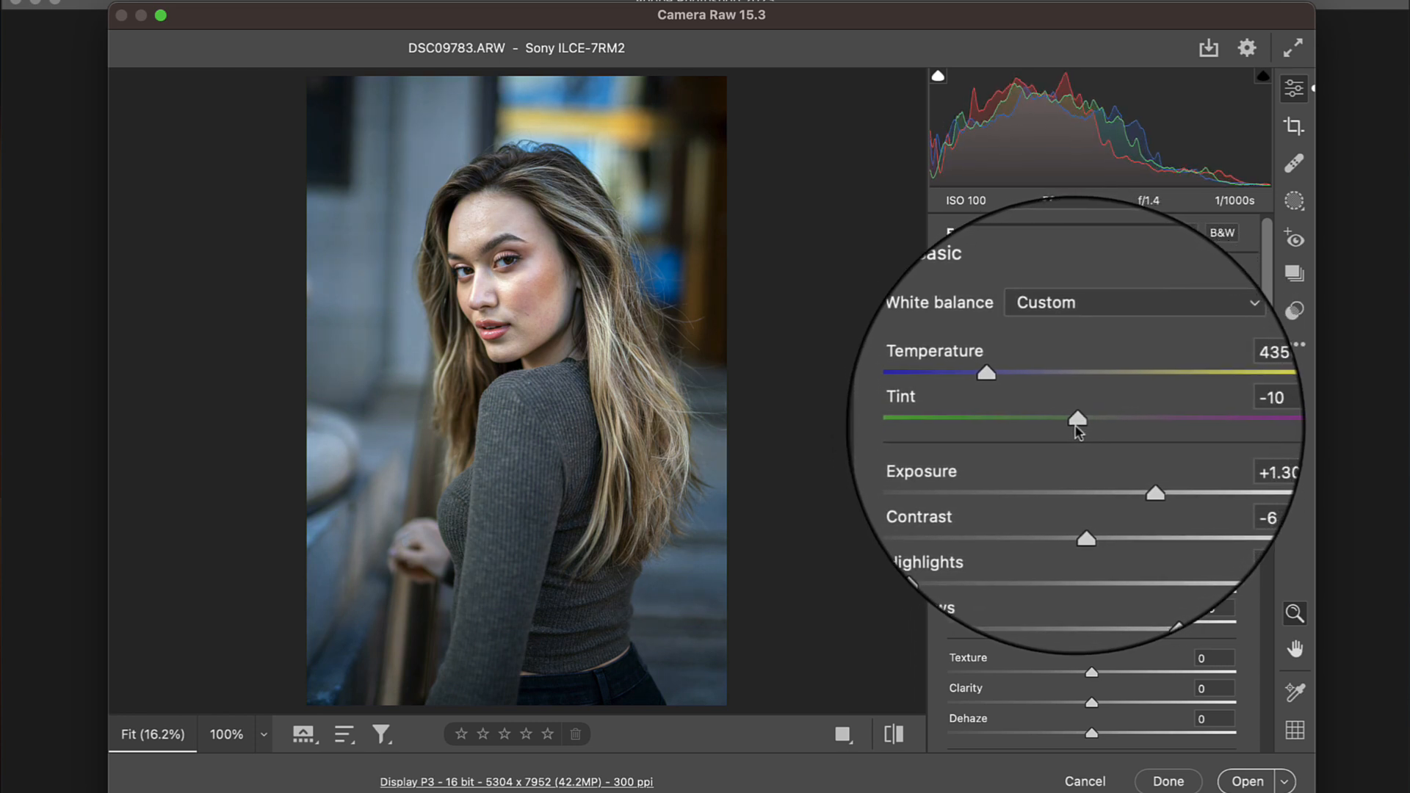
Step: Raise the photo's Vibrance to +57 and Saturation to +40
scroll(973, 425, down, 6)
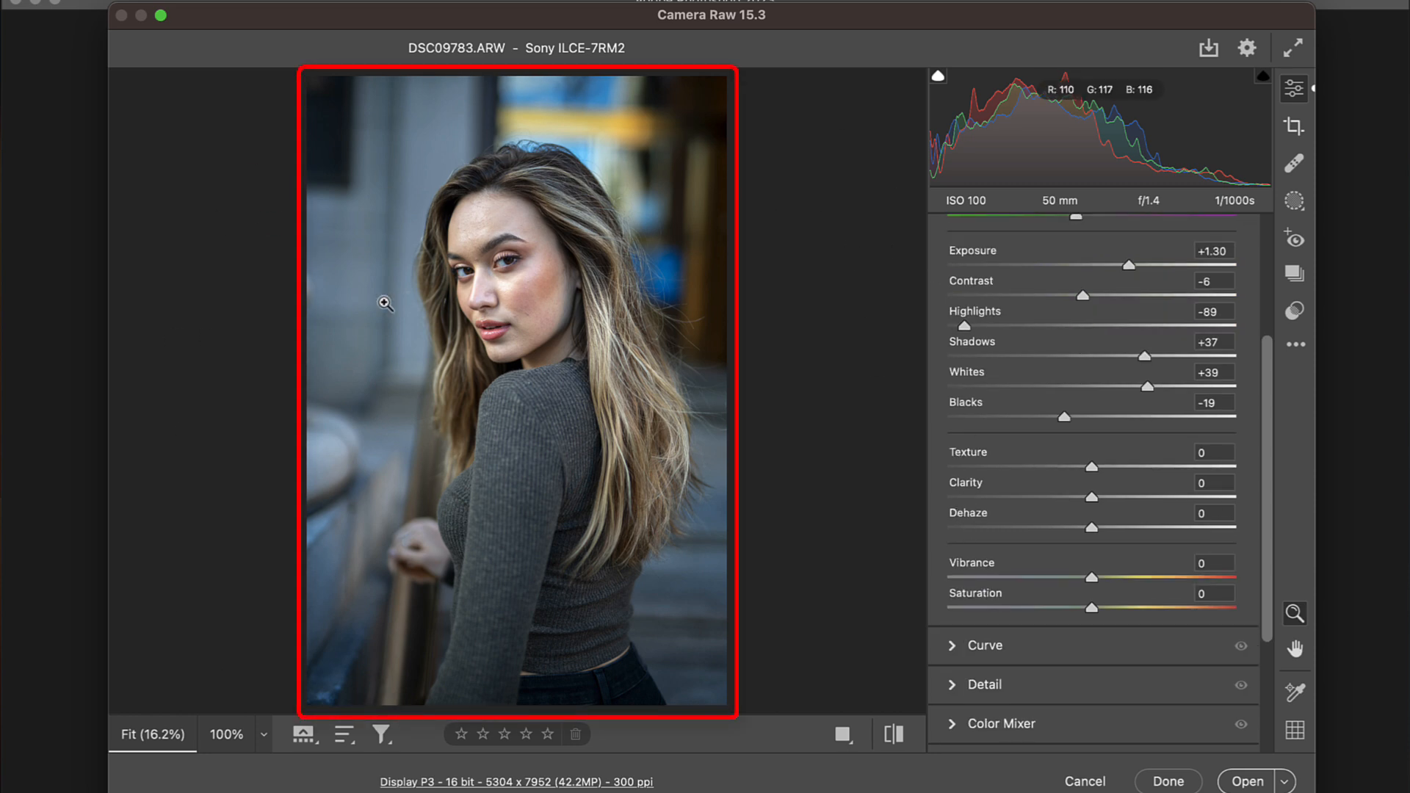
drag(1091, 577, 1171, 577)
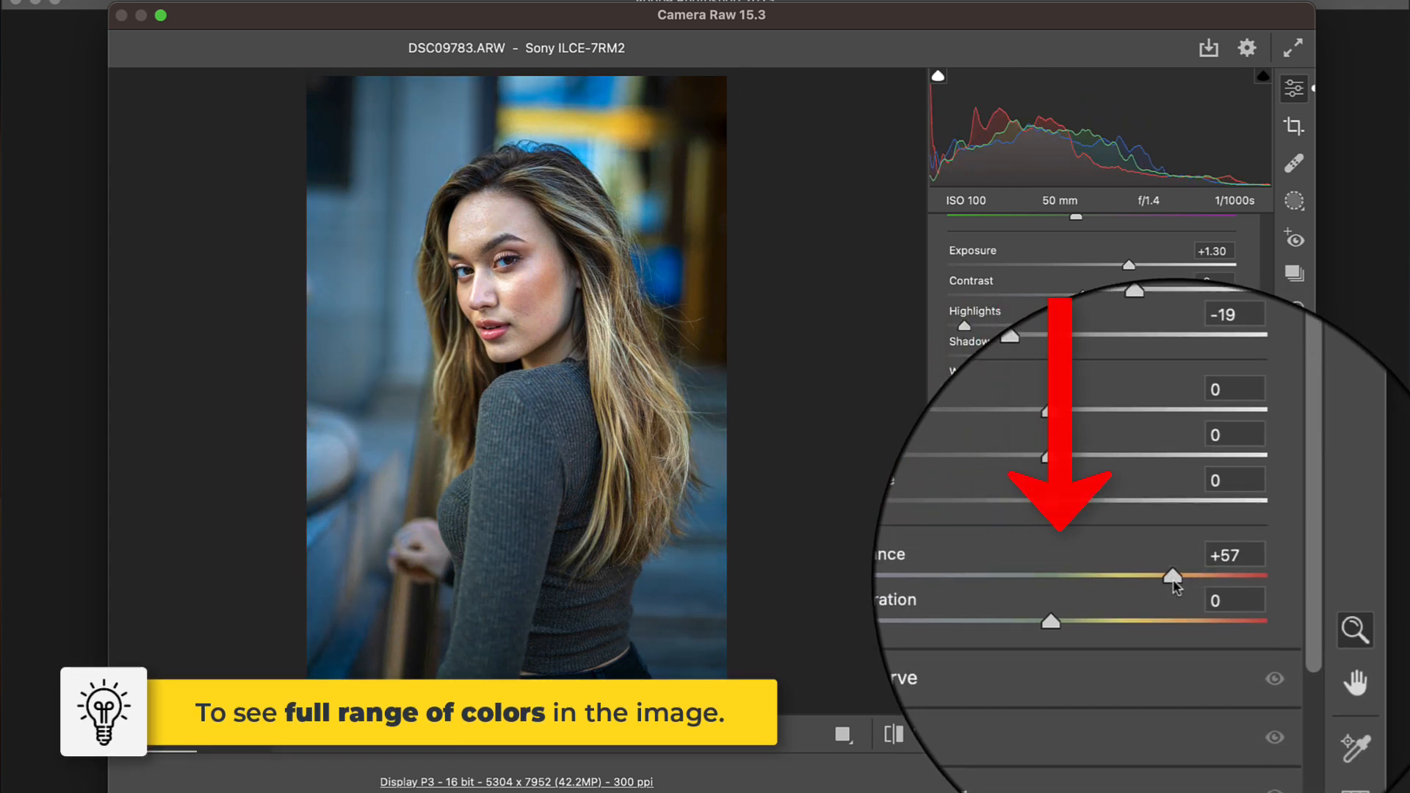
drag(1036, 607, 1149, 610)
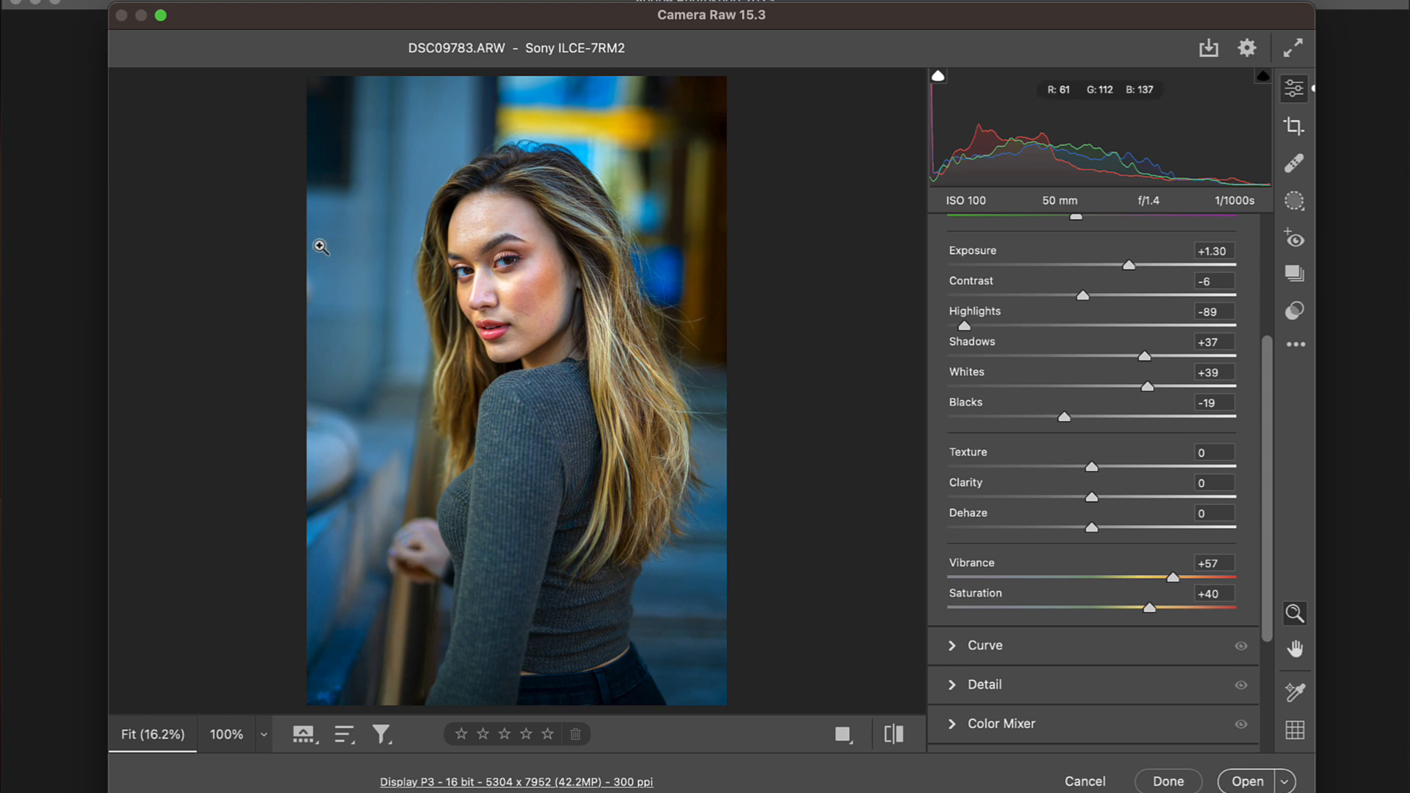
Step: Try lowering Vibrance to -22, restore it to +57 and inspect the colors in the background and portrait up close
scroll(971, 746, down, 5)
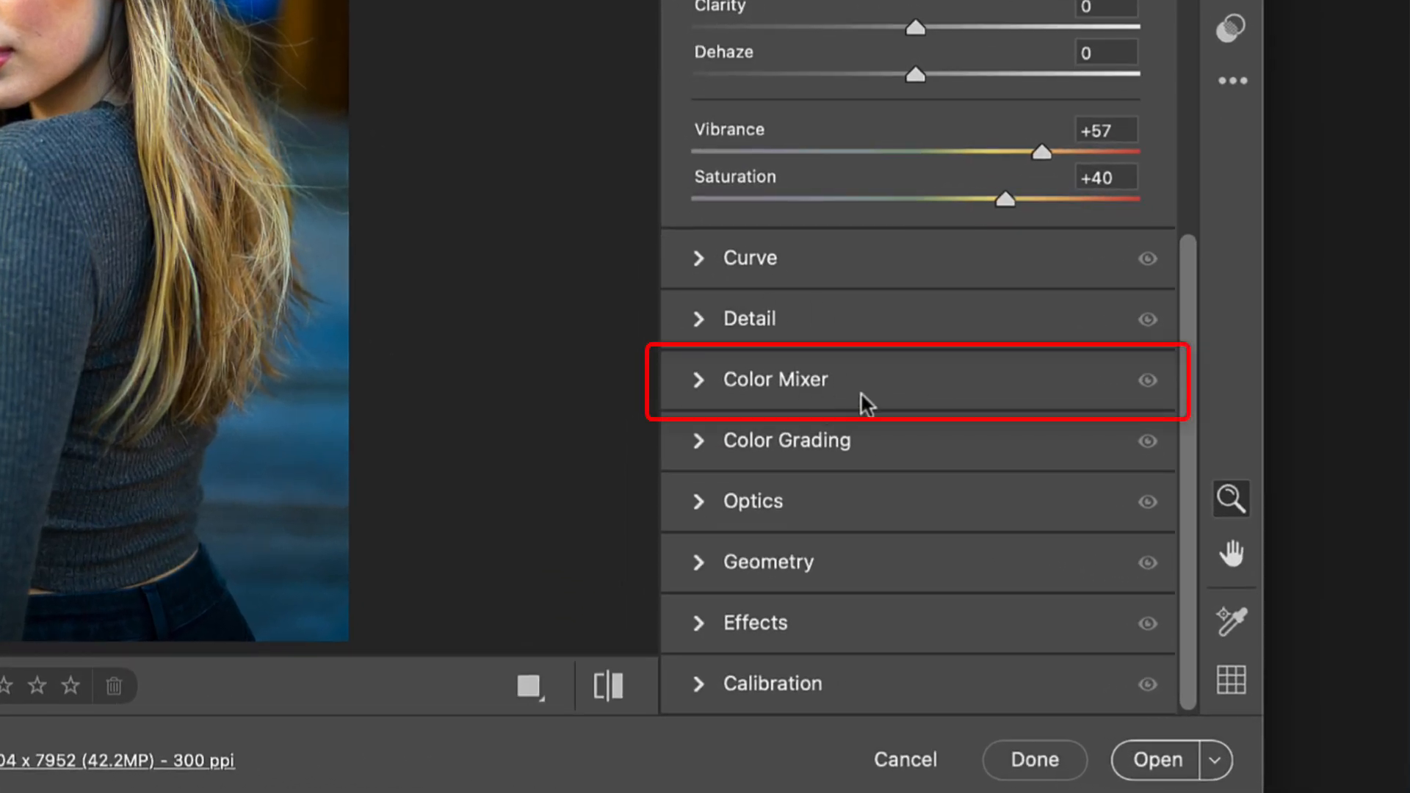
scroll(807, 154, up, 3)
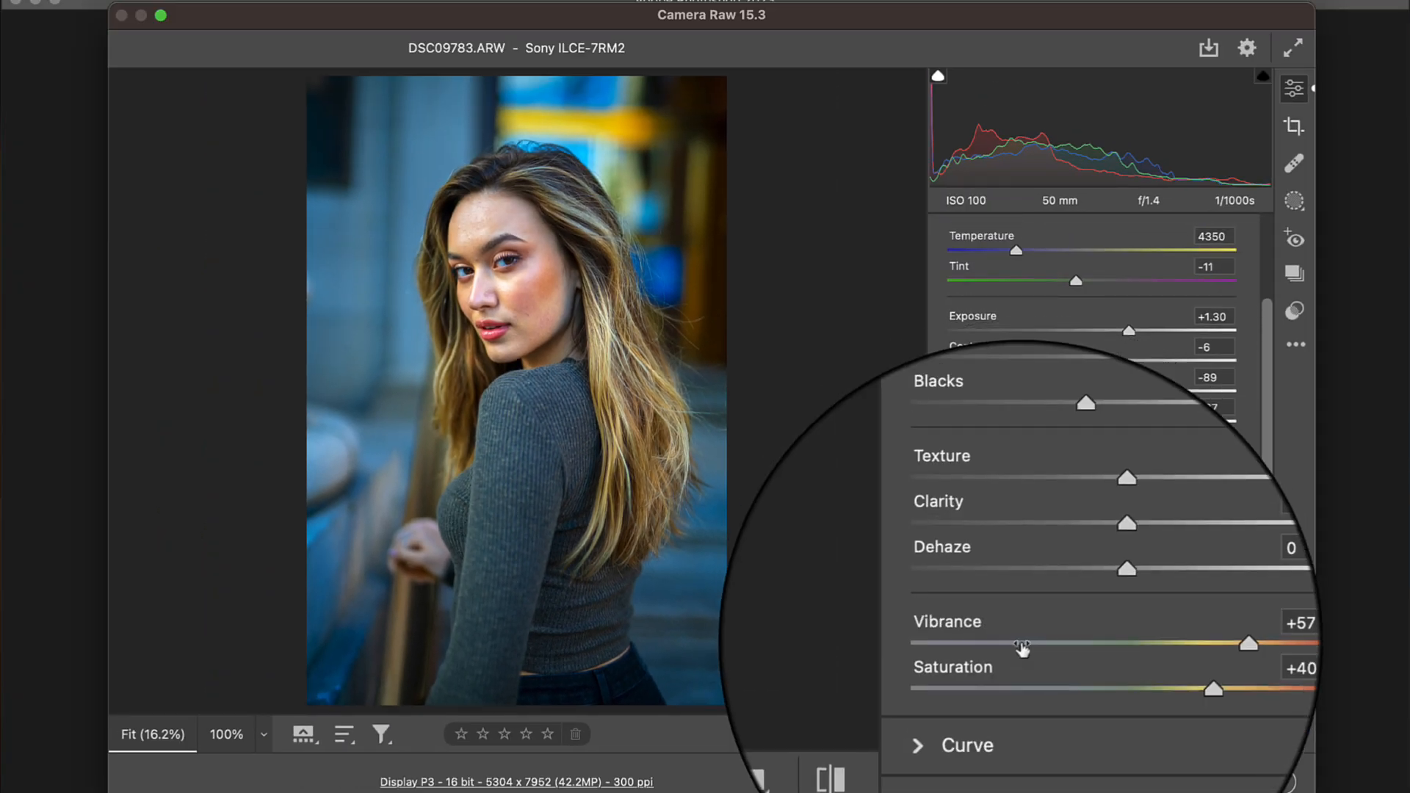
drag(1173, 646, 1055, 661)
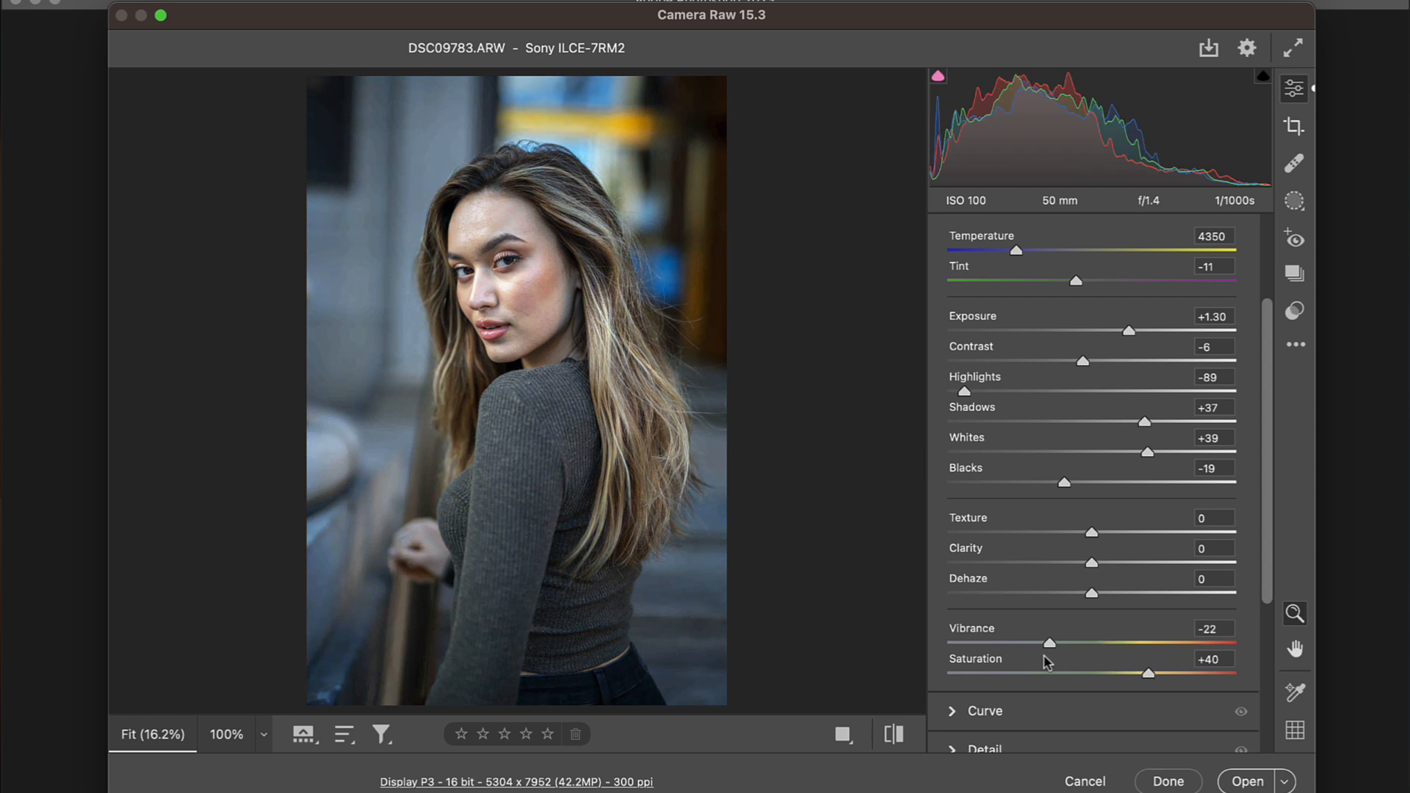
mouse_move(1163, 661)
mouse_down()
mouse_move(1076, 663)
mouse_move(1161, 664)
mouse_up()
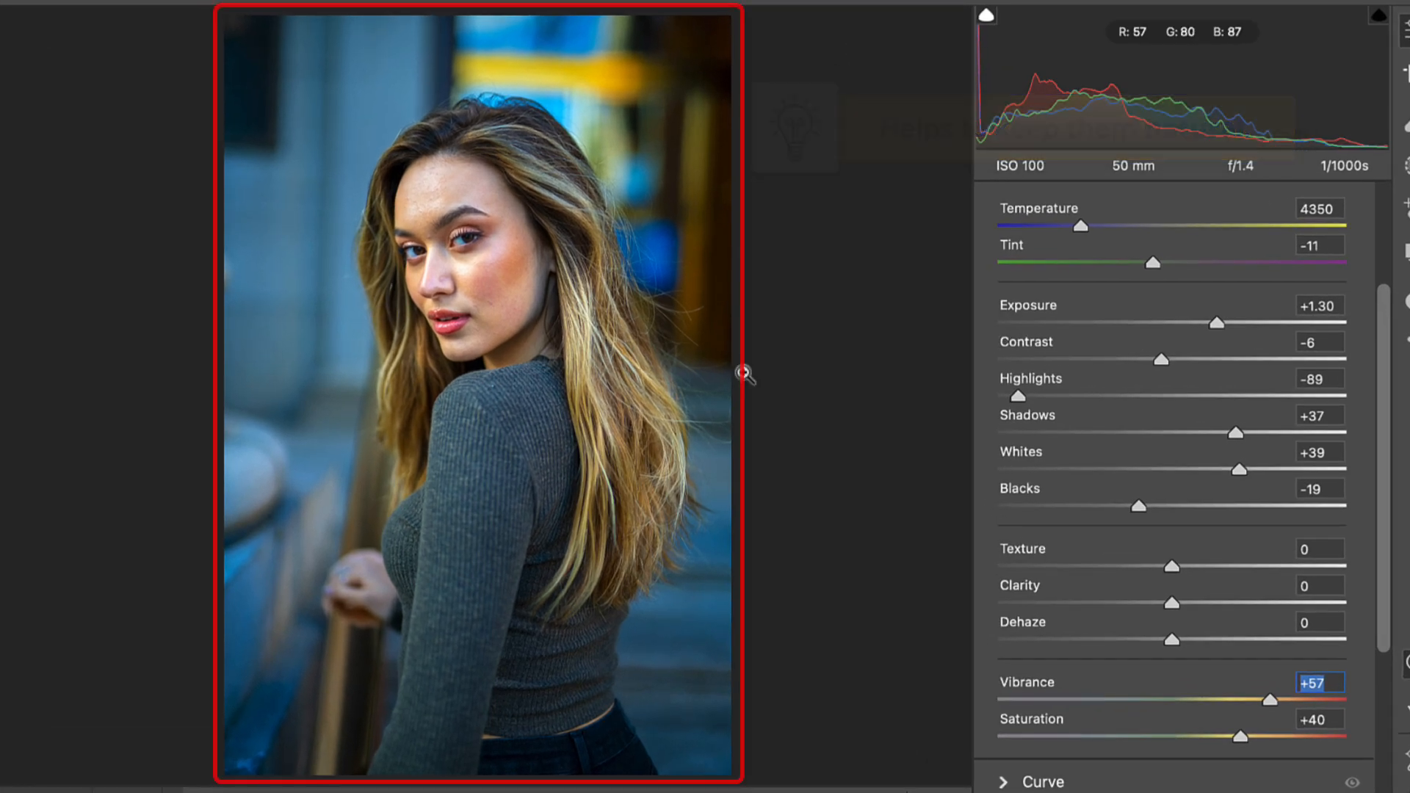
click(271, 612)
click(242, 514)
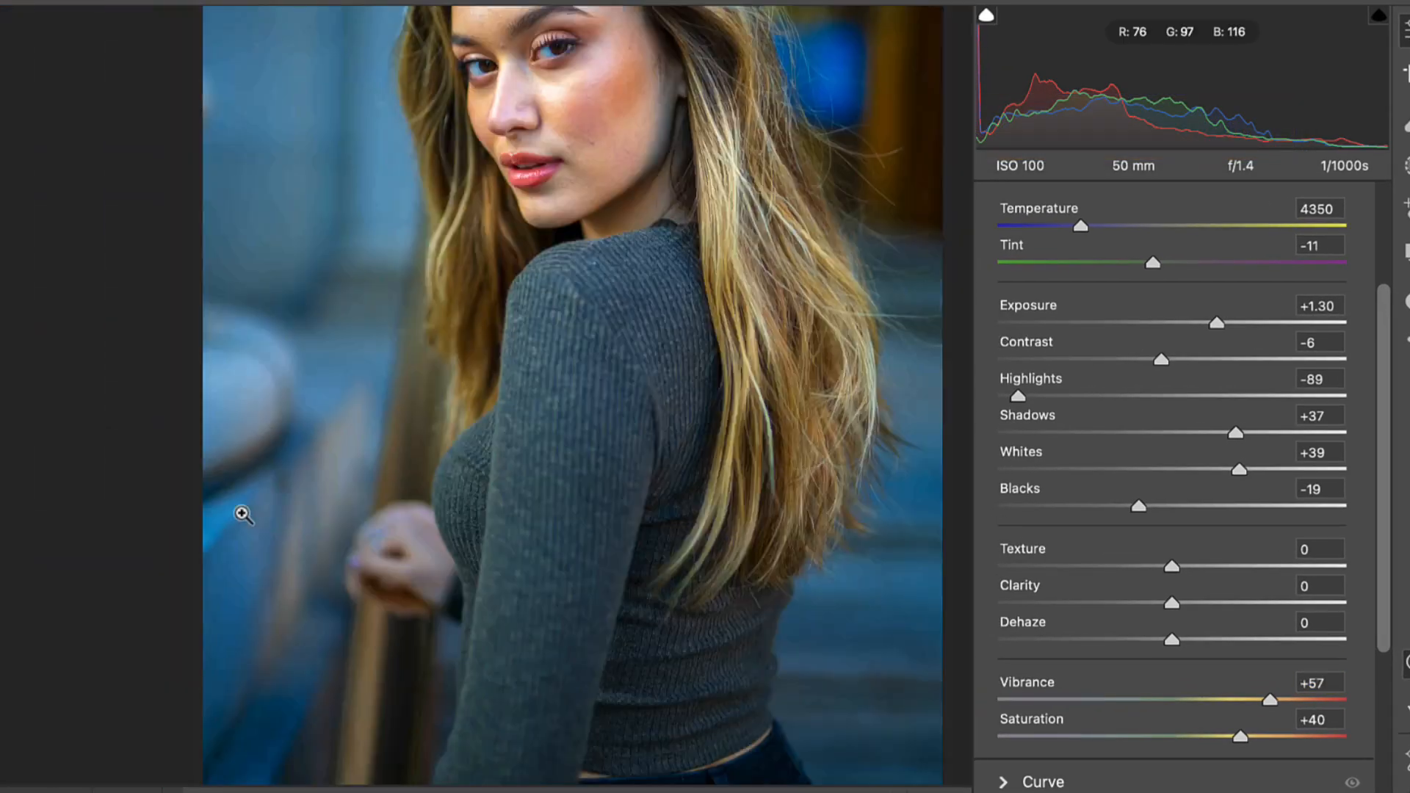
click(457, 250)
click(457, 249)
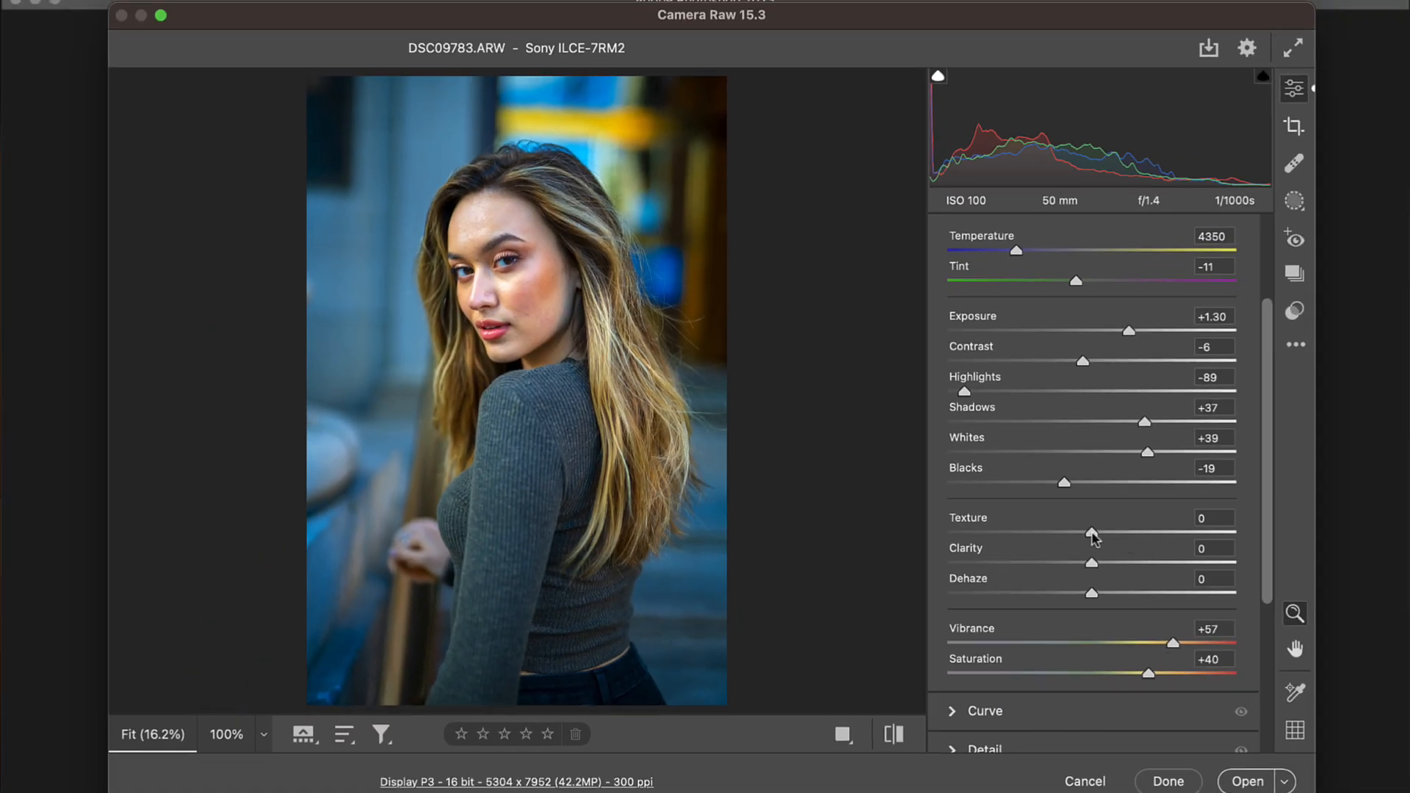
Step: Set Texture to +20 and inspect the skin detail on the face up close
drag(1094, 535, 1119, 535)
click(517, 302)
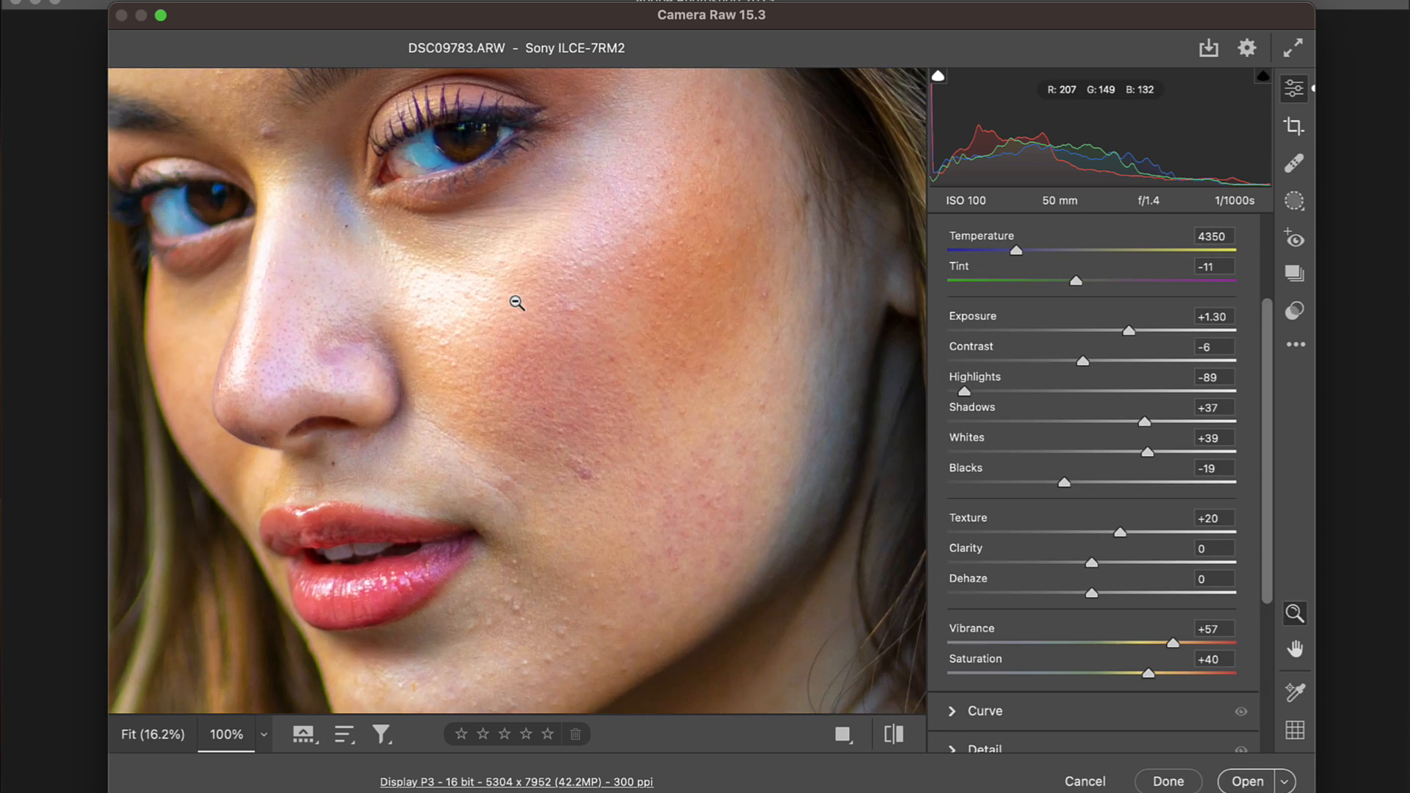
click(524, 424)
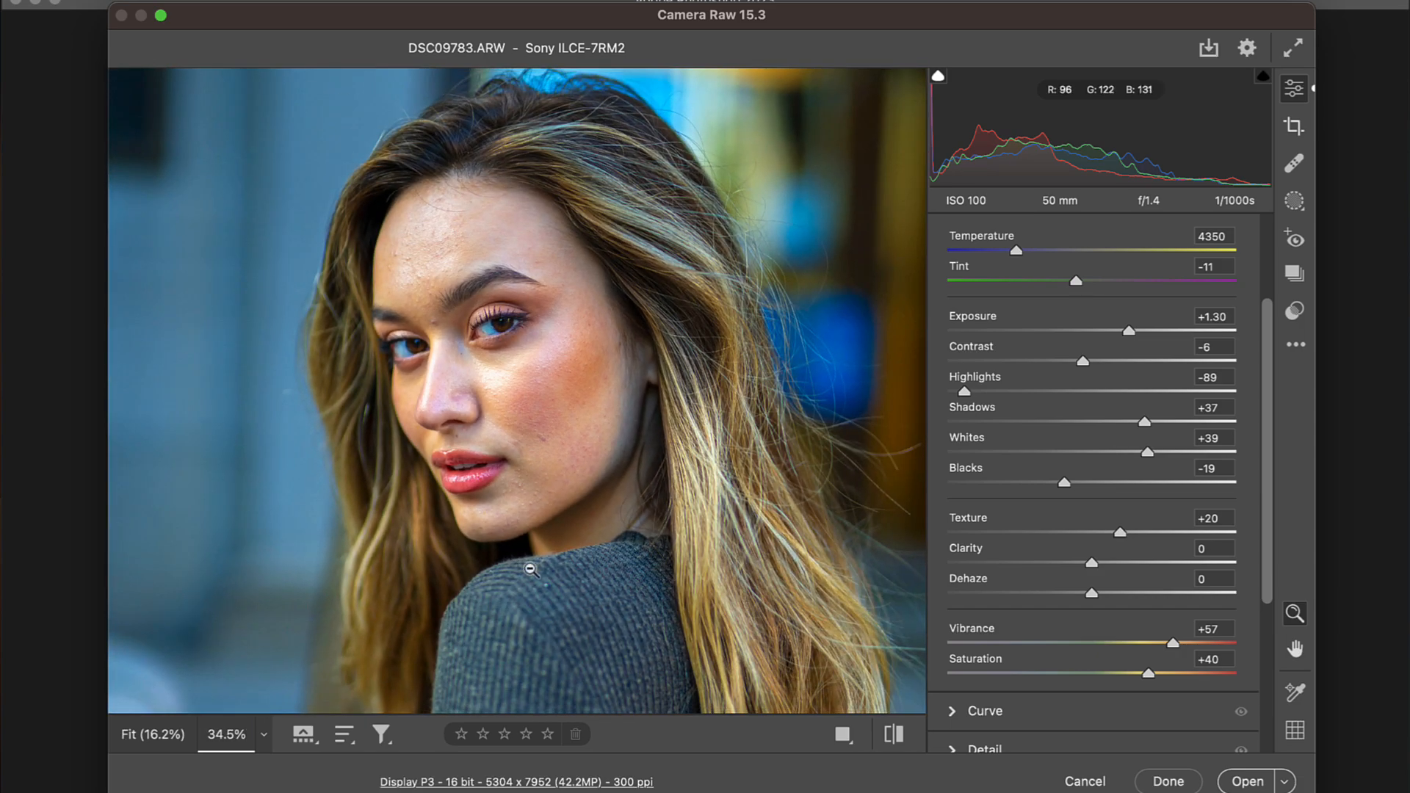
click(530, 569)
click(529, 570)
click(529, 569)
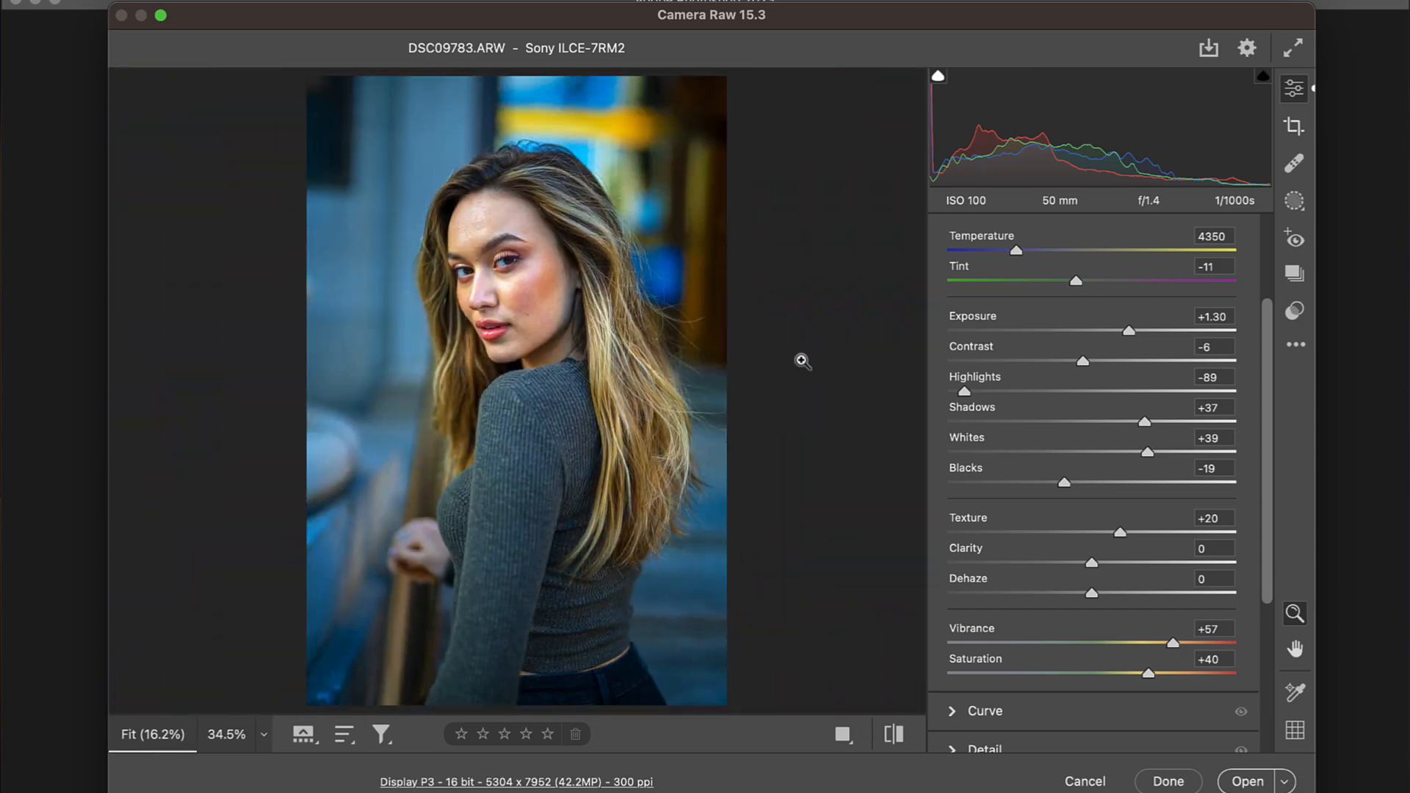
Step: In the Color Mixer, set the saturation of Aquas to -27 and Blues to -21, reduce the Reds and fine-tune the warm tones
scroll(1091, 604, down, 5)
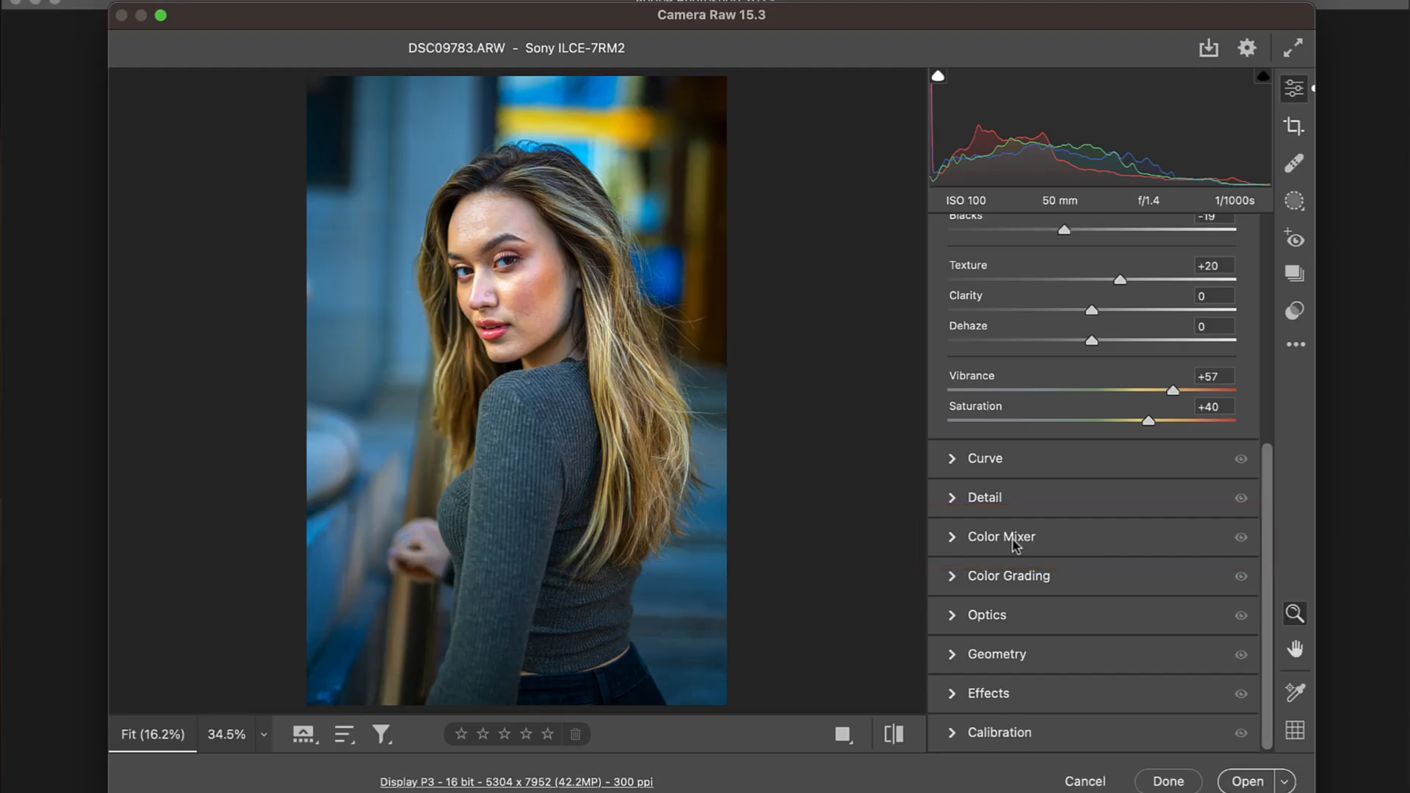
click(1013, 540)
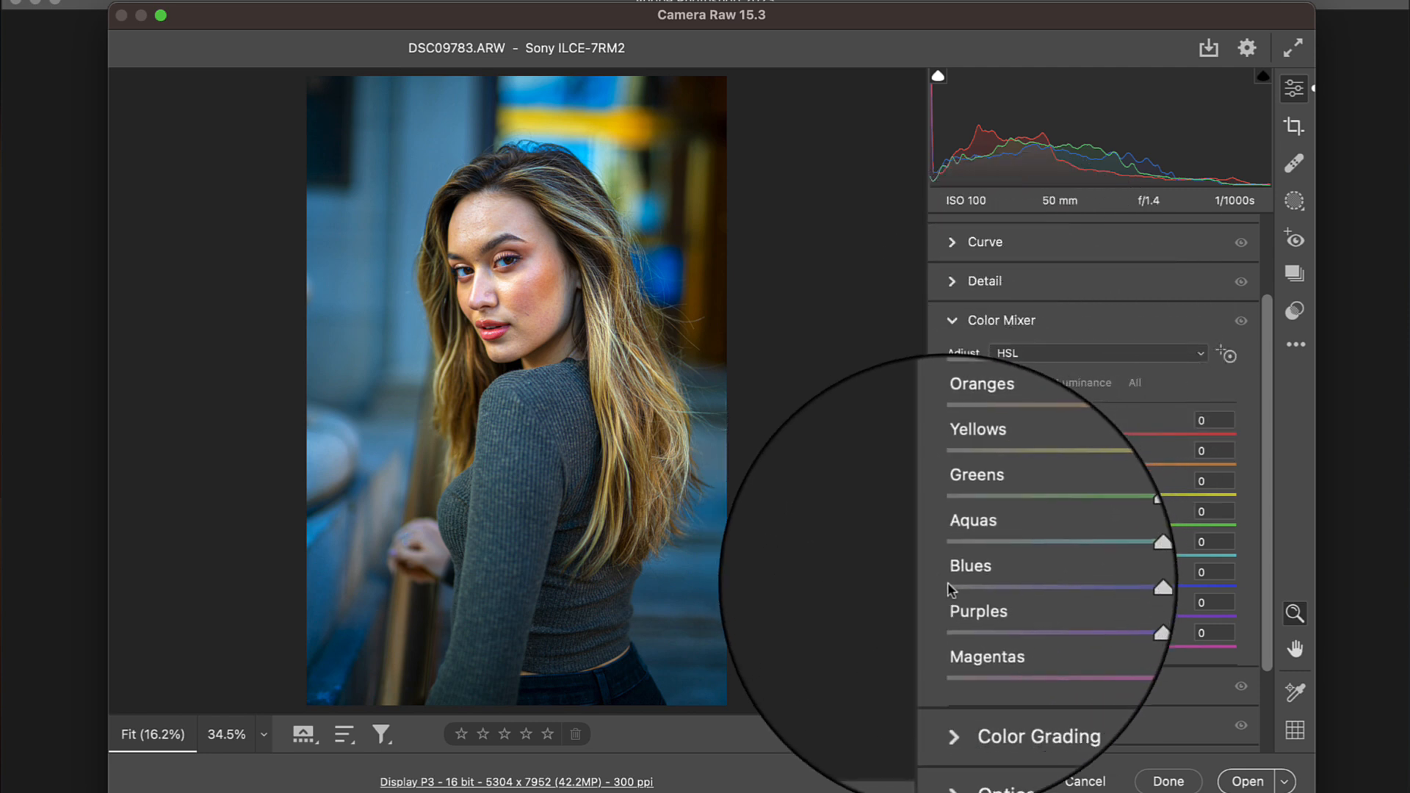
drag(1092, 585, 1053, 559)
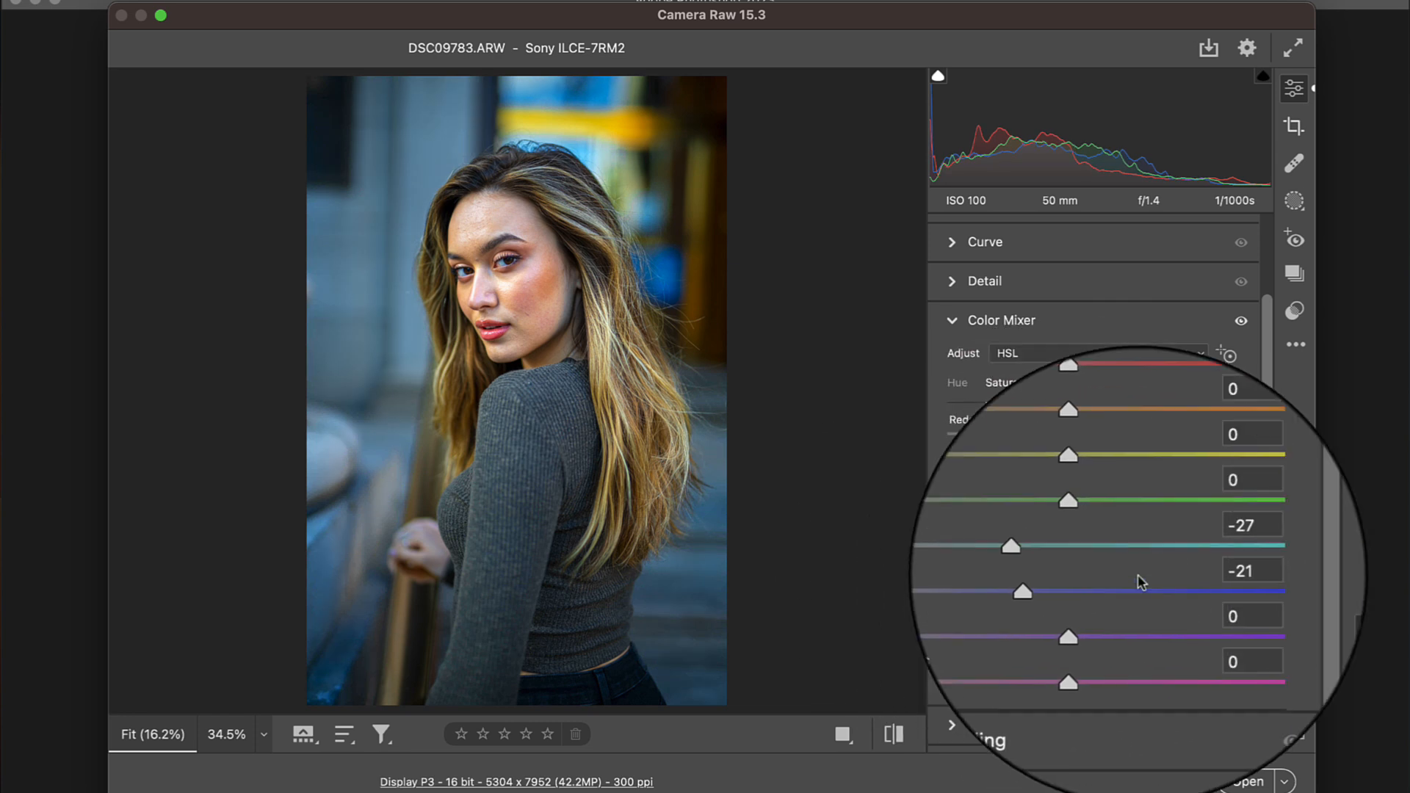
drag(1094, 436, 1055, 442)
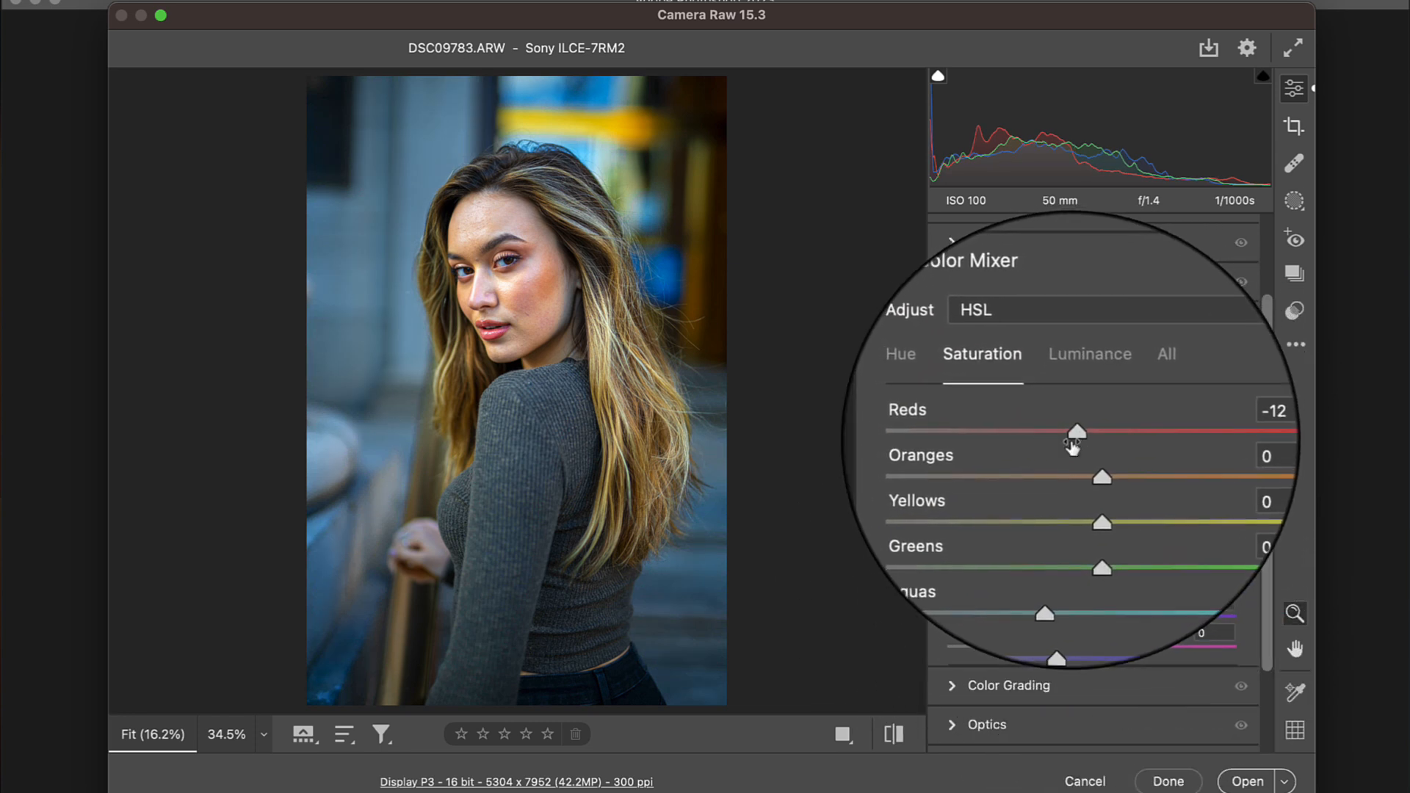
mouse_move(1092, 497)
mouse_down()
mouse_move(1155, 500)
mouse_move(1134, 501)
mouse_move(1152, 461)
mouse_move(1105, 478)
mouse_up()
Step: Set the Blues hue to +32 and compare the image with and without the hue shift
click(953, 381)
drag(1094, 585, 1138, 591)
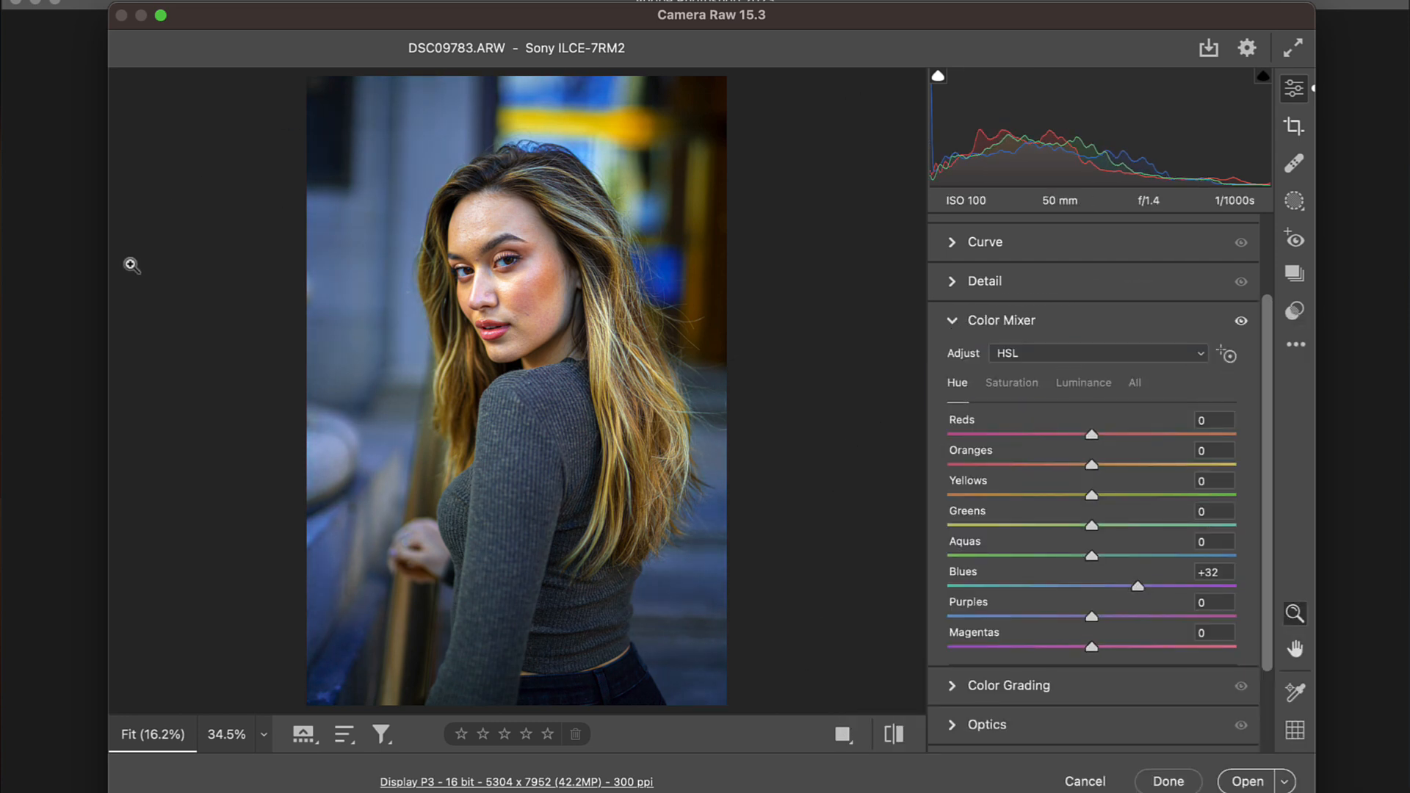
key(super+z)
key(super+shift+z)
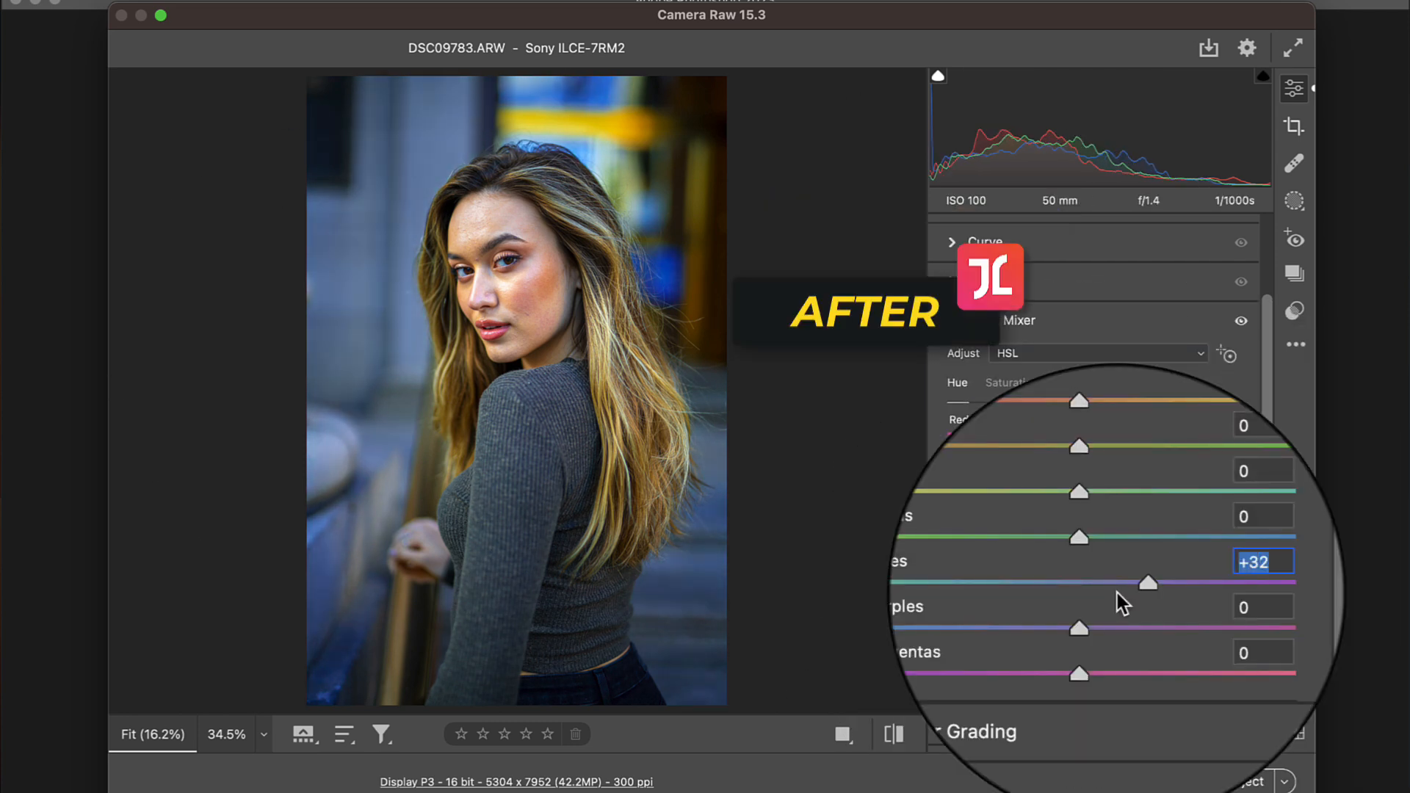
key(super+z)
key(super+shift+z)
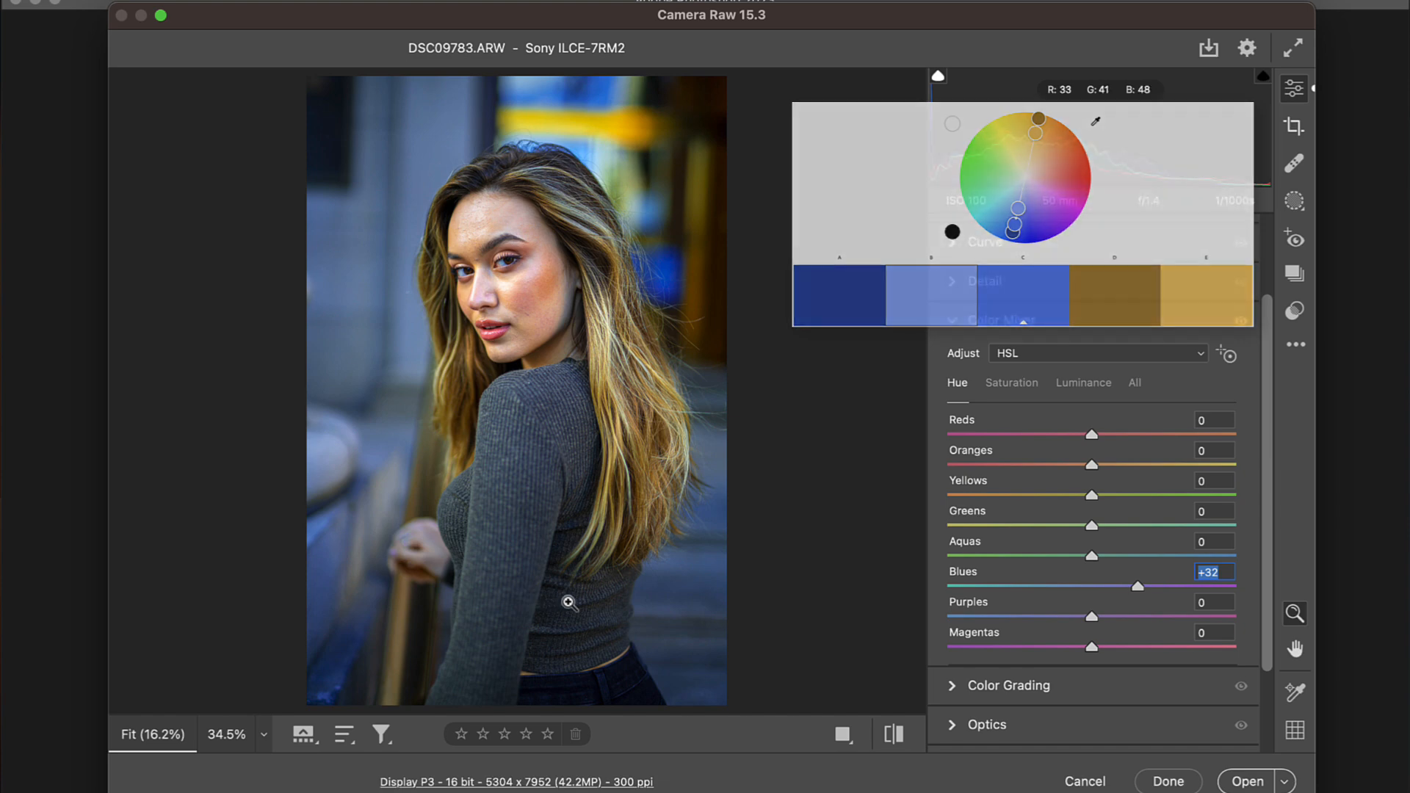
Step: Set the hue of Greens to -88, Yellows to -3, Oranges to +7 and Reds to -12, and check the face up close
drag(1089, 530, 963, 530)
drag(1094, 497, 1077, 432)
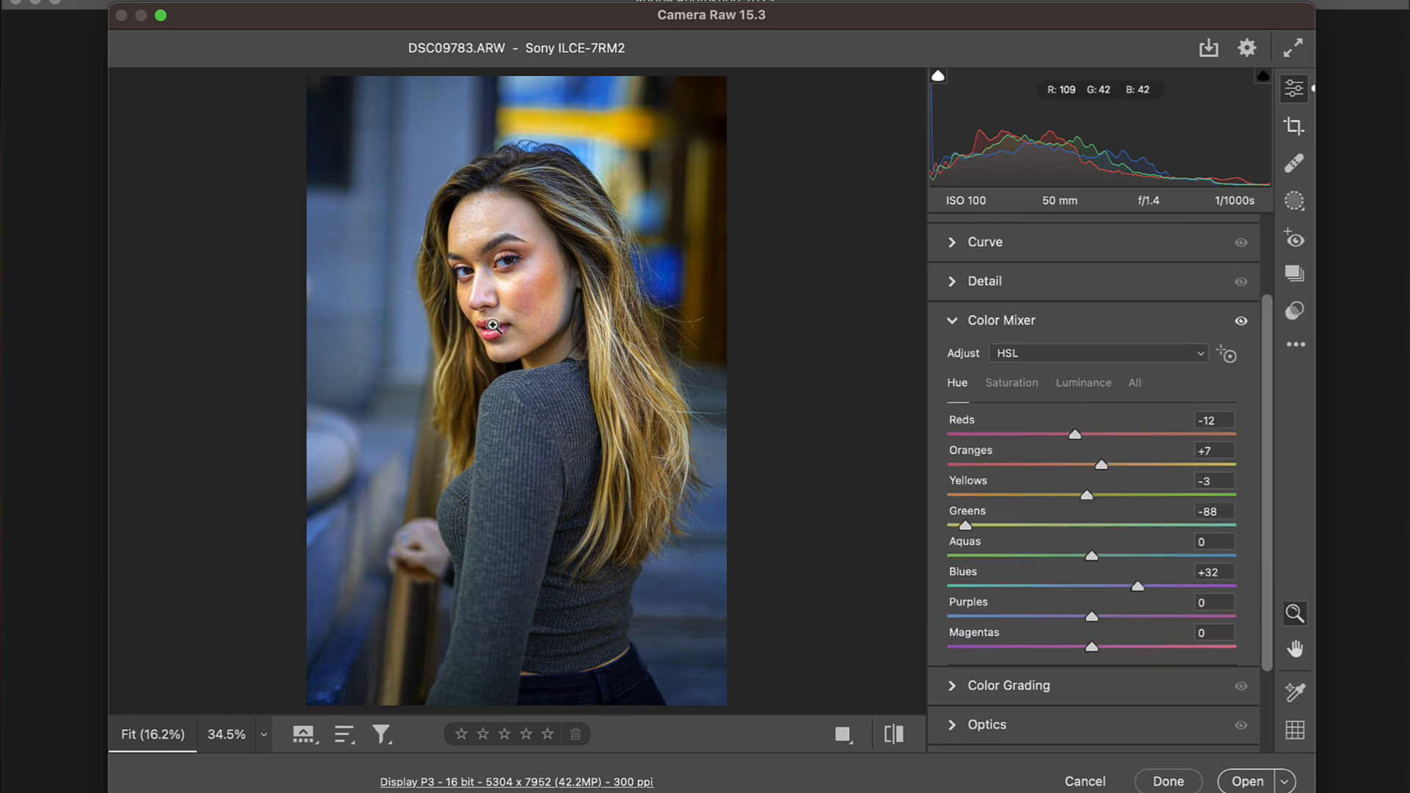
click(521, 304)
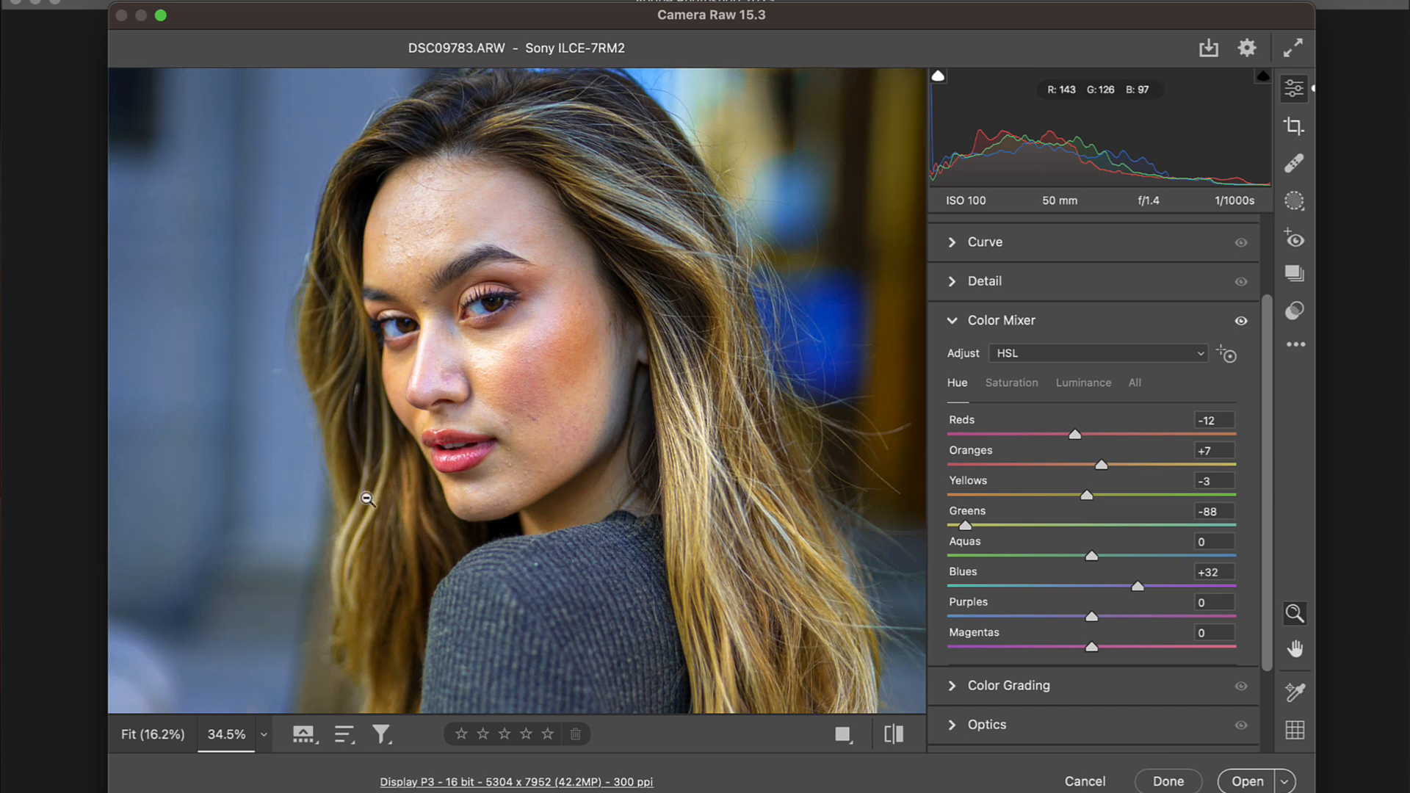
click(658, 477)
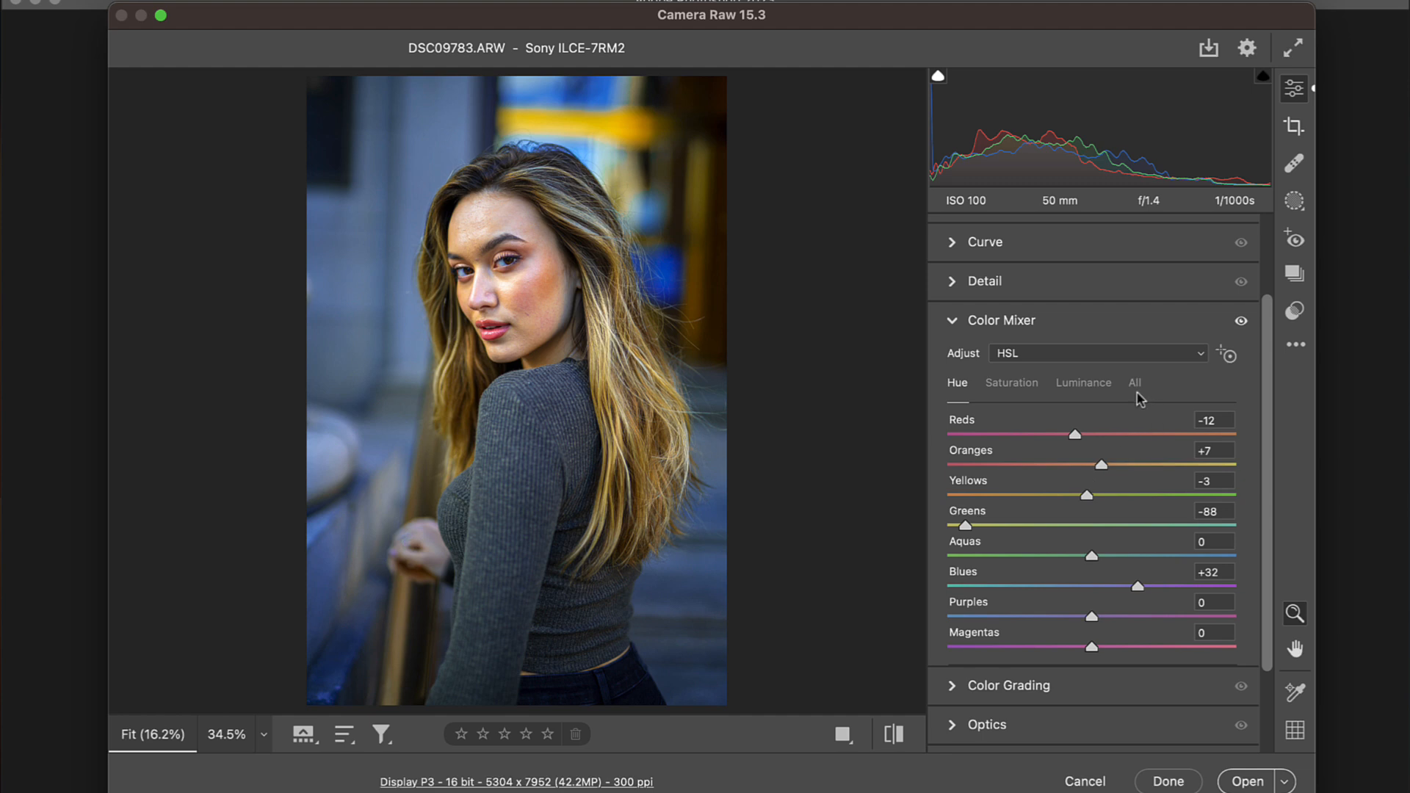
Step: Raise the Color Mixer luminance of the Blues, Purples, Aquas and Magentas, and fine-tune the luminance of the warm tones
click(1085, 384)
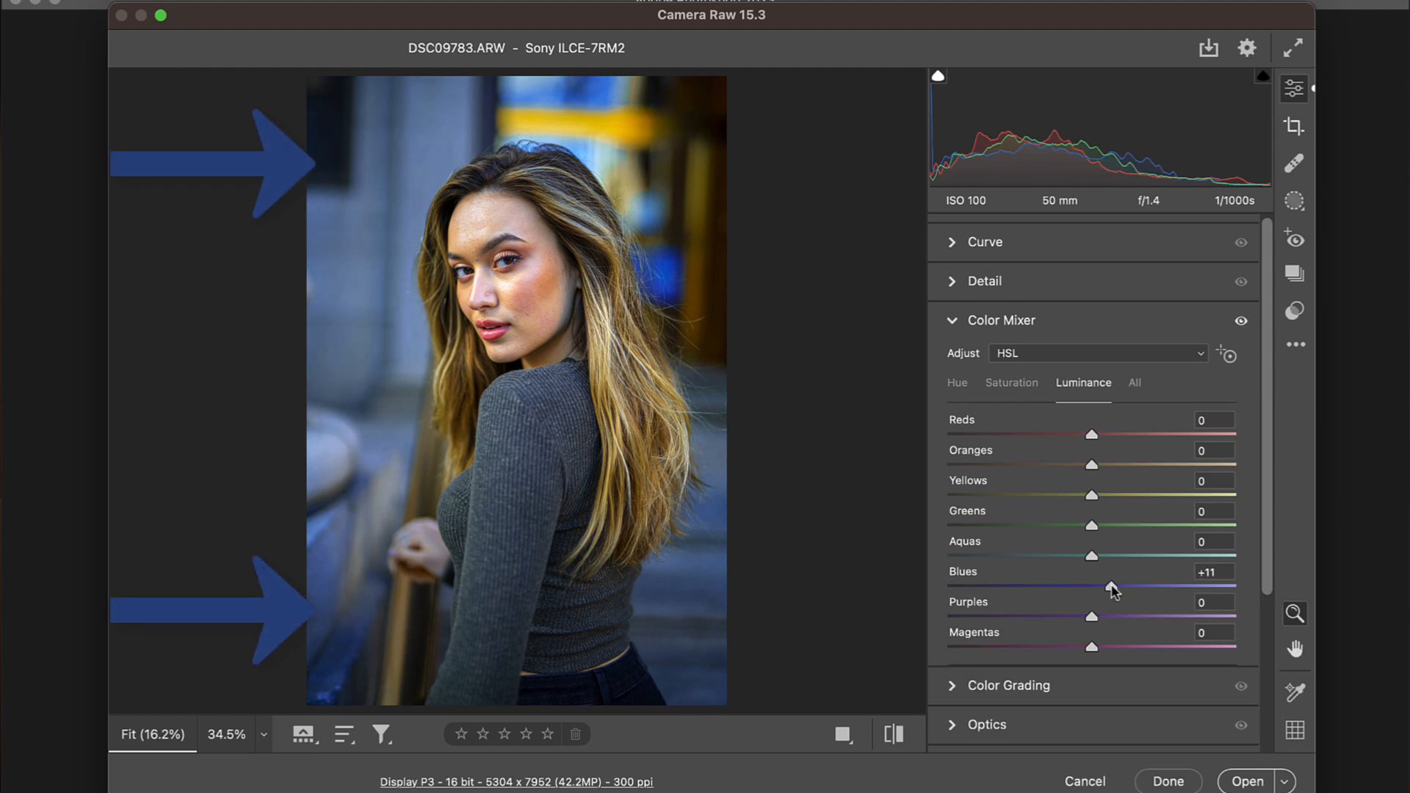
drag(1110, 590, 1174, 588)
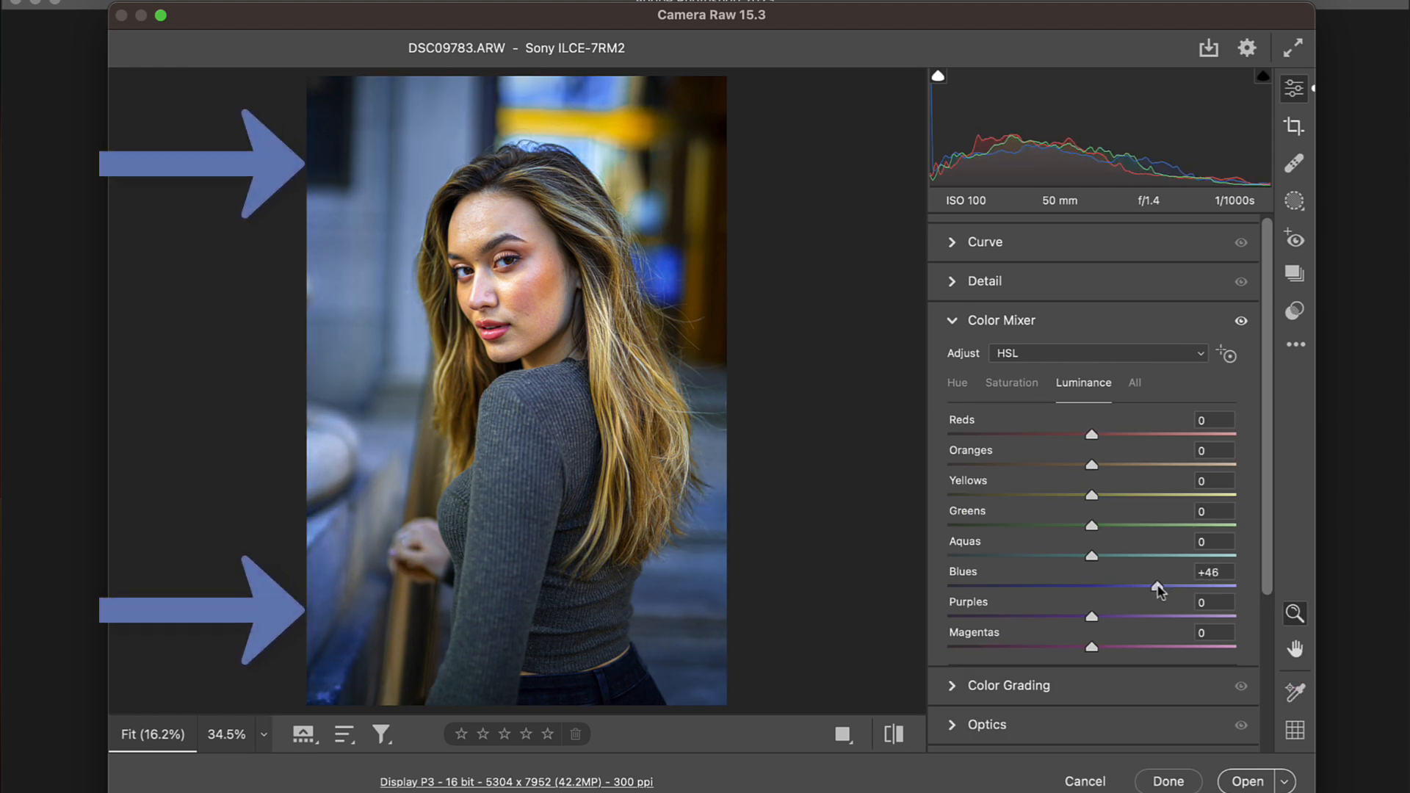
drag(1091, 616, 1121, 620)
drag(1117, 541, 1151, 540)
drag(1083, 487, 1105, 462)
drag(1092, 648, 1132, 649)
Step: Open the Color Grading section for the portrait
scroll(940, 630, down, 5)
click(804, 432)
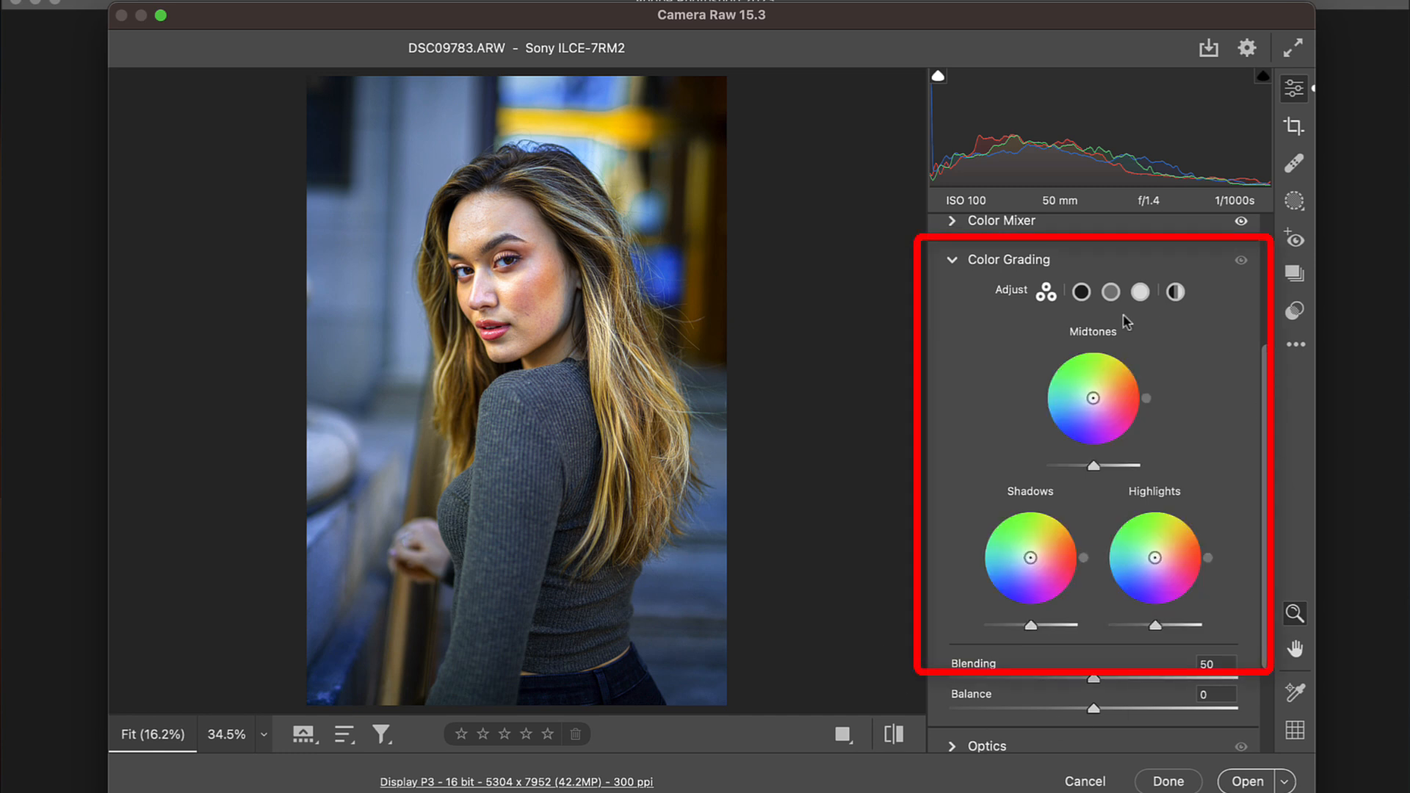
drag(1093, 398, 1090, 413)
drag(1029, 560, 1037, 552)
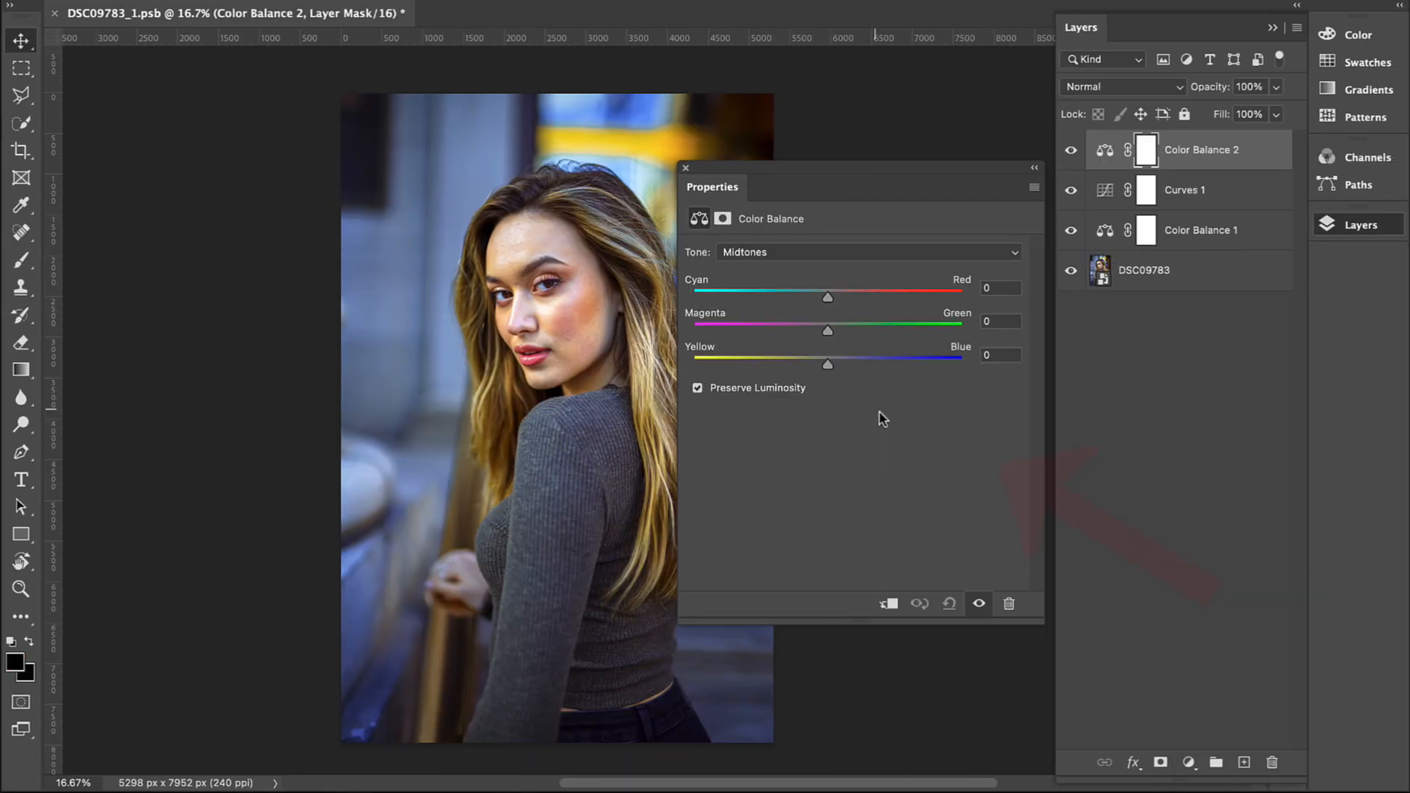
drag(827, 325, 812, 336)
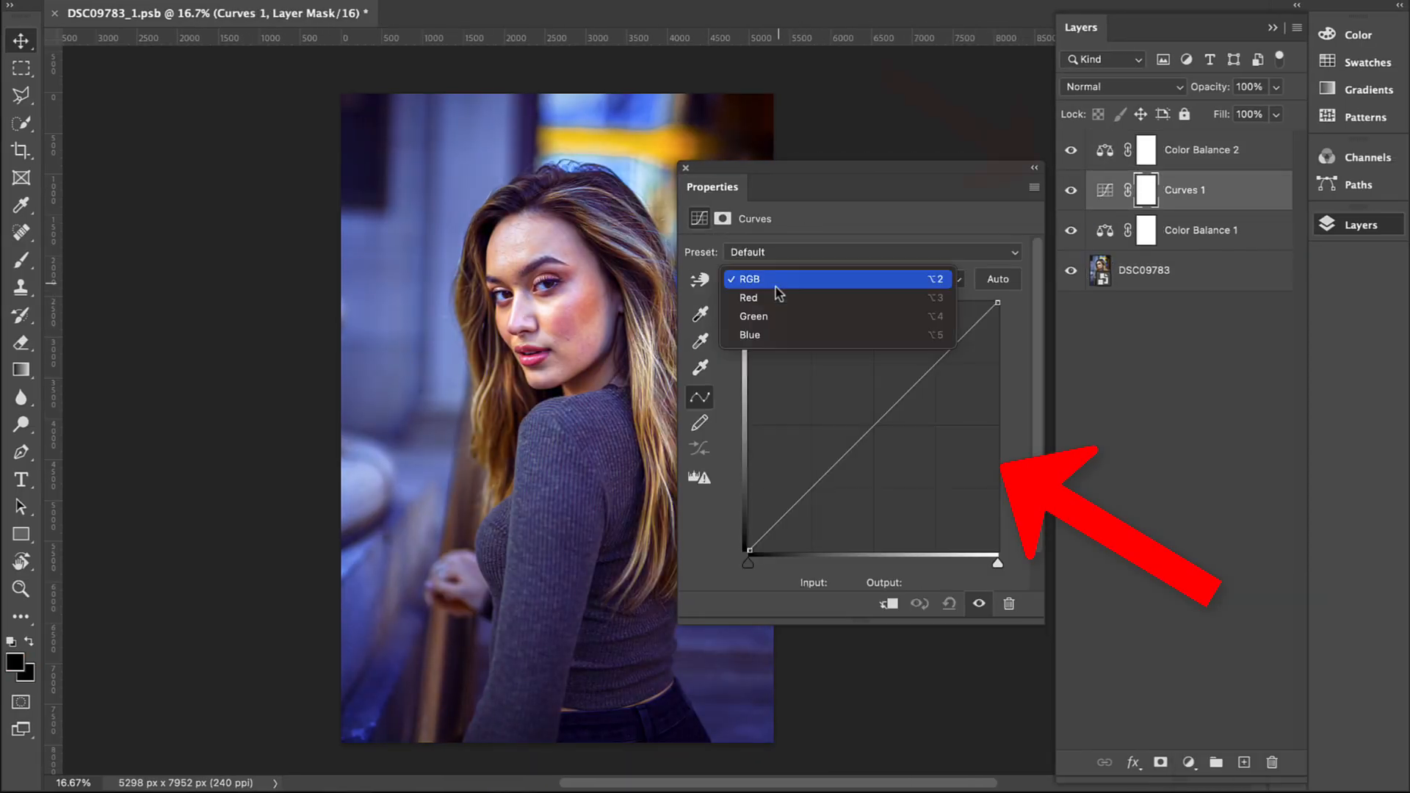
click(845, 279)
click(771, 303)
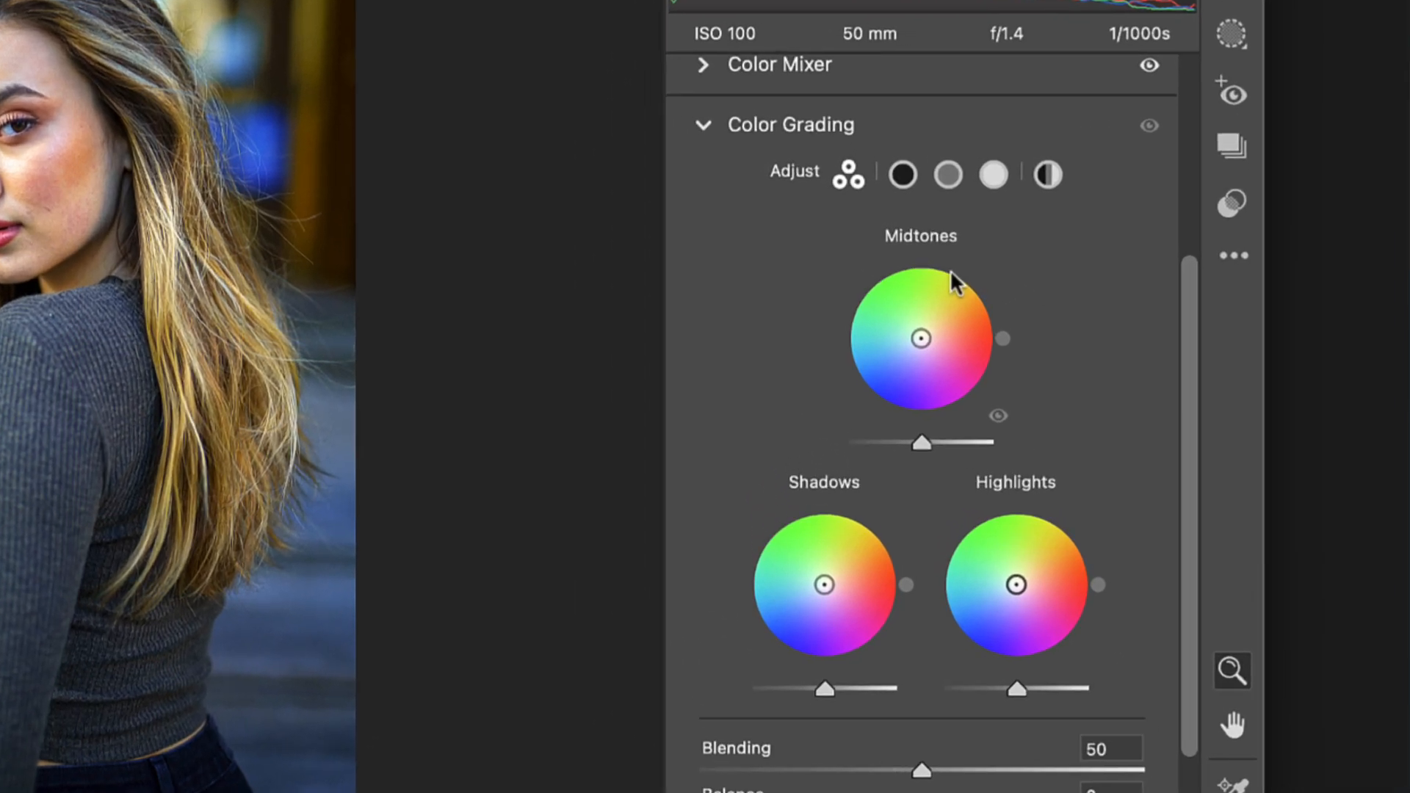
Step: Tint the shadows in Color Grading with hue 346 and saturation 13, and compare the image with and without the tint
click(904, 176)
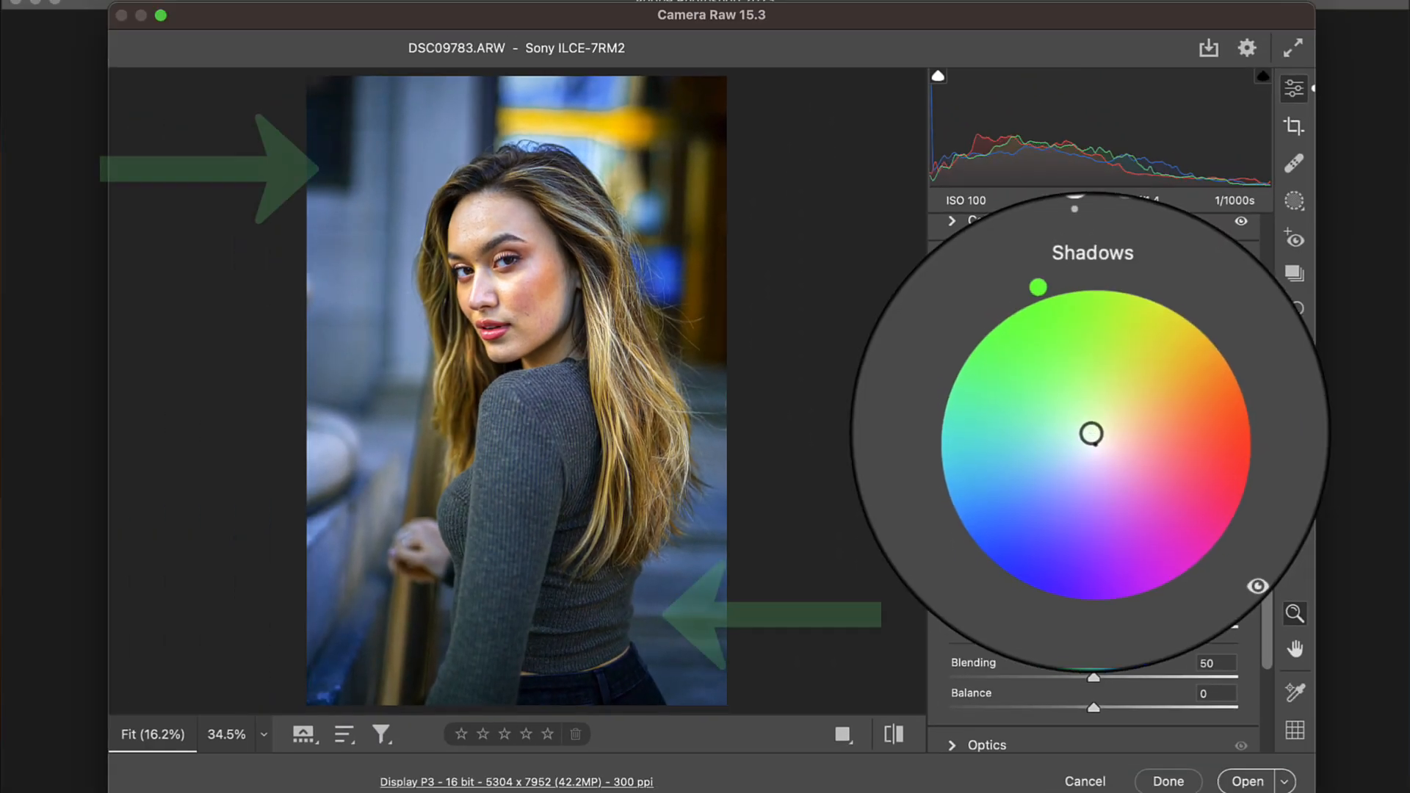
mouse_move(1091, 434)
mouse_down()
mouse_move(1069, 438)
mouse_move(1073, 456)
mouse_move(1110, 445)
mouse_move(1105, 425)
mouse_move(1073, 428)
mouse_move(1069, 453)
mouse_move(1095, 412)
mouse_move(1077, 427)
mouse_move(1083, 469)
mouse_move(1104, 466)
mouse_move(1119, 436)
mouse_up()
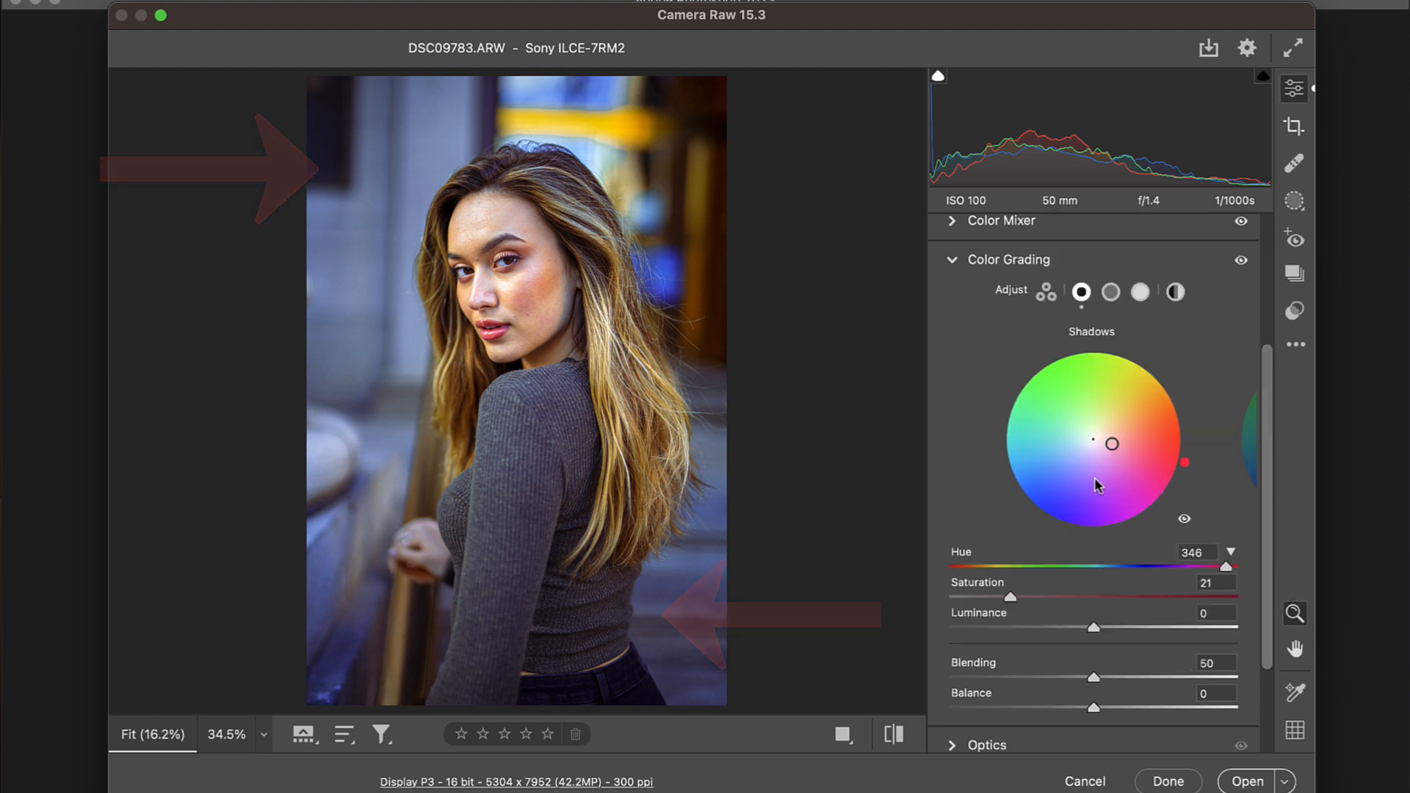
click(1222, 584)
drag(1222, 585, 1197, 586)
text(13)
click(1185, 521)
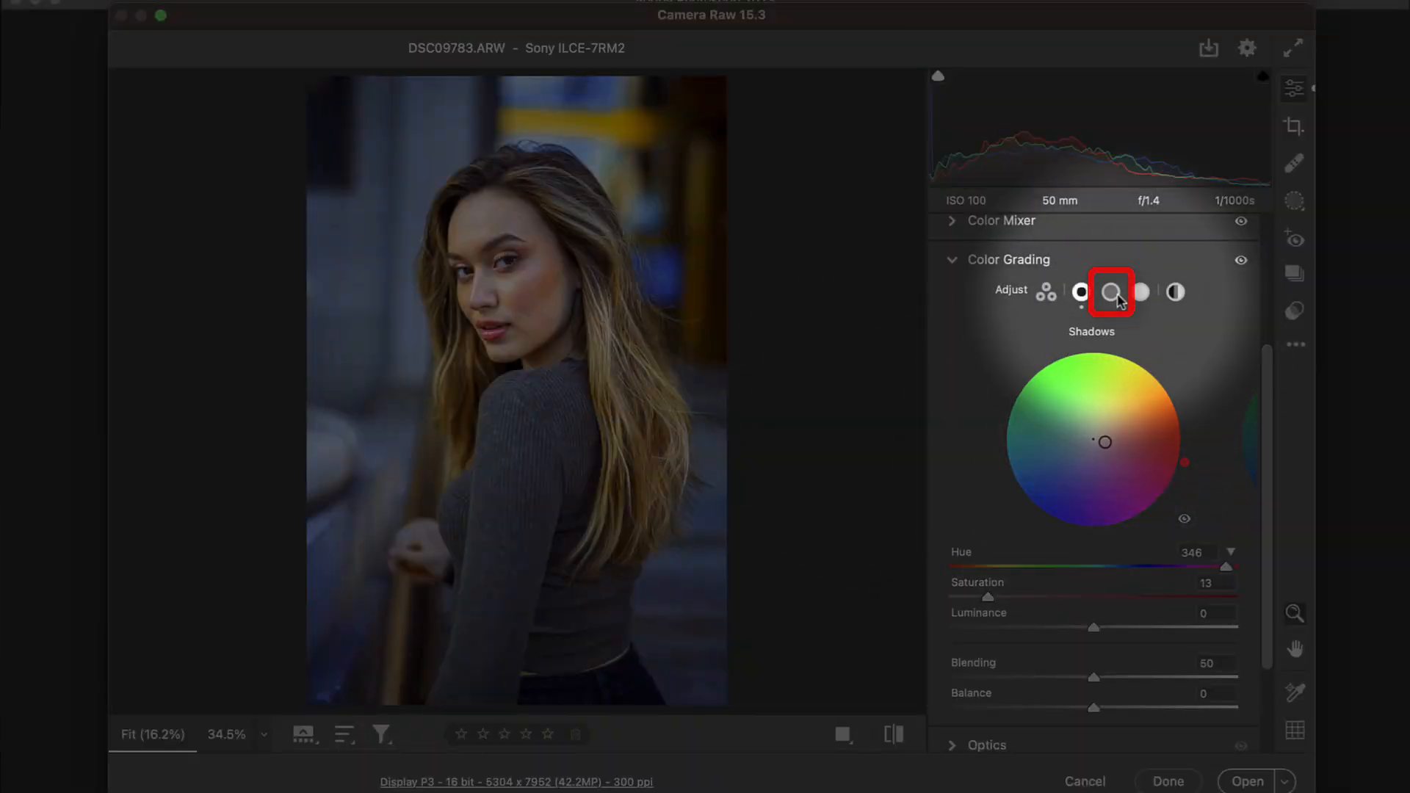
Step: Set the Color Grading midtones to hue 243 and saturation 13, and compare the image with and without the tint
click(1115, 294)
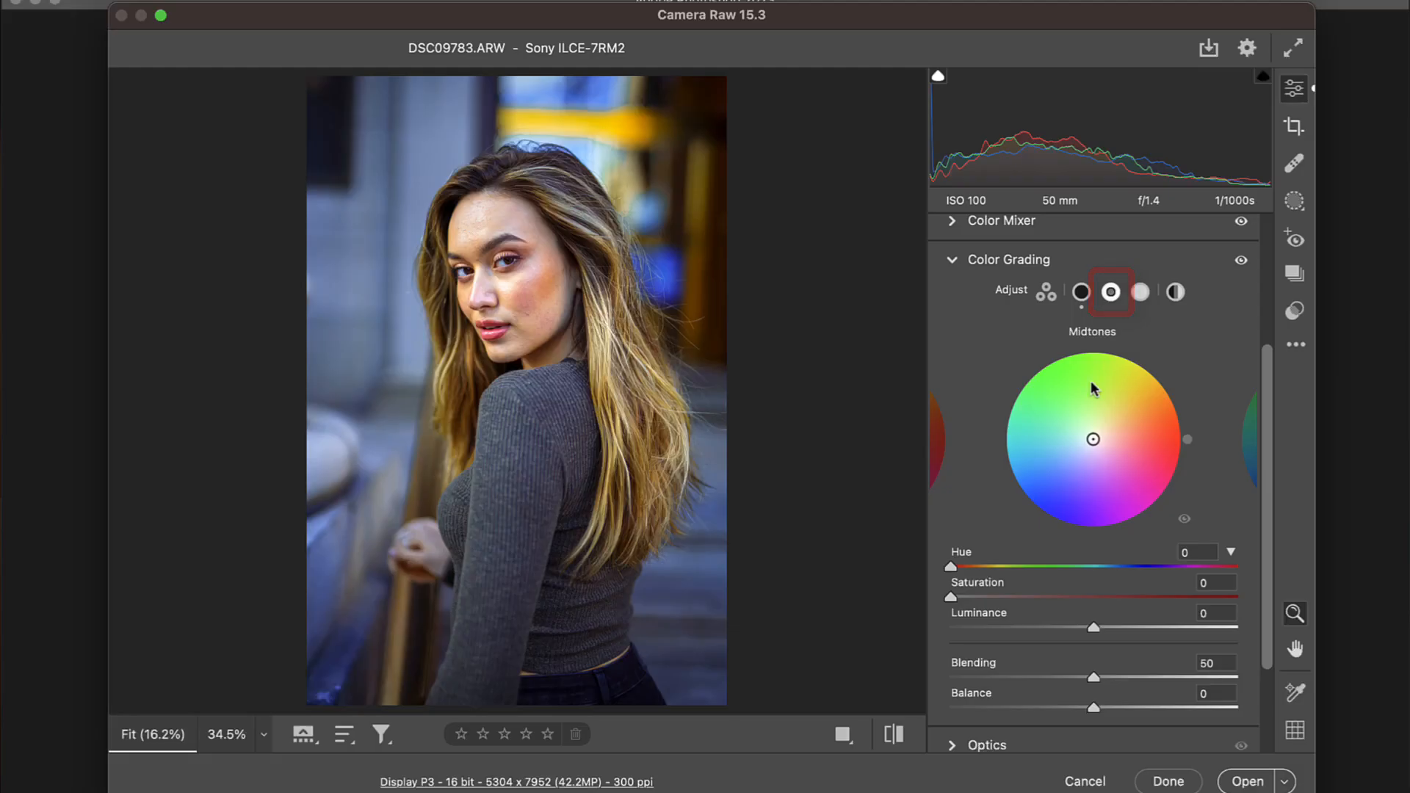
mouse_move(1094, 439)
mouse_down()
mouse_move(1079, 447)
mouse_move(1108, 448)
mouse_move(1078, 453)
mouse_up()
drag(1202, 555, 1174, 540)
text(243)
key(Tab)
text(13)
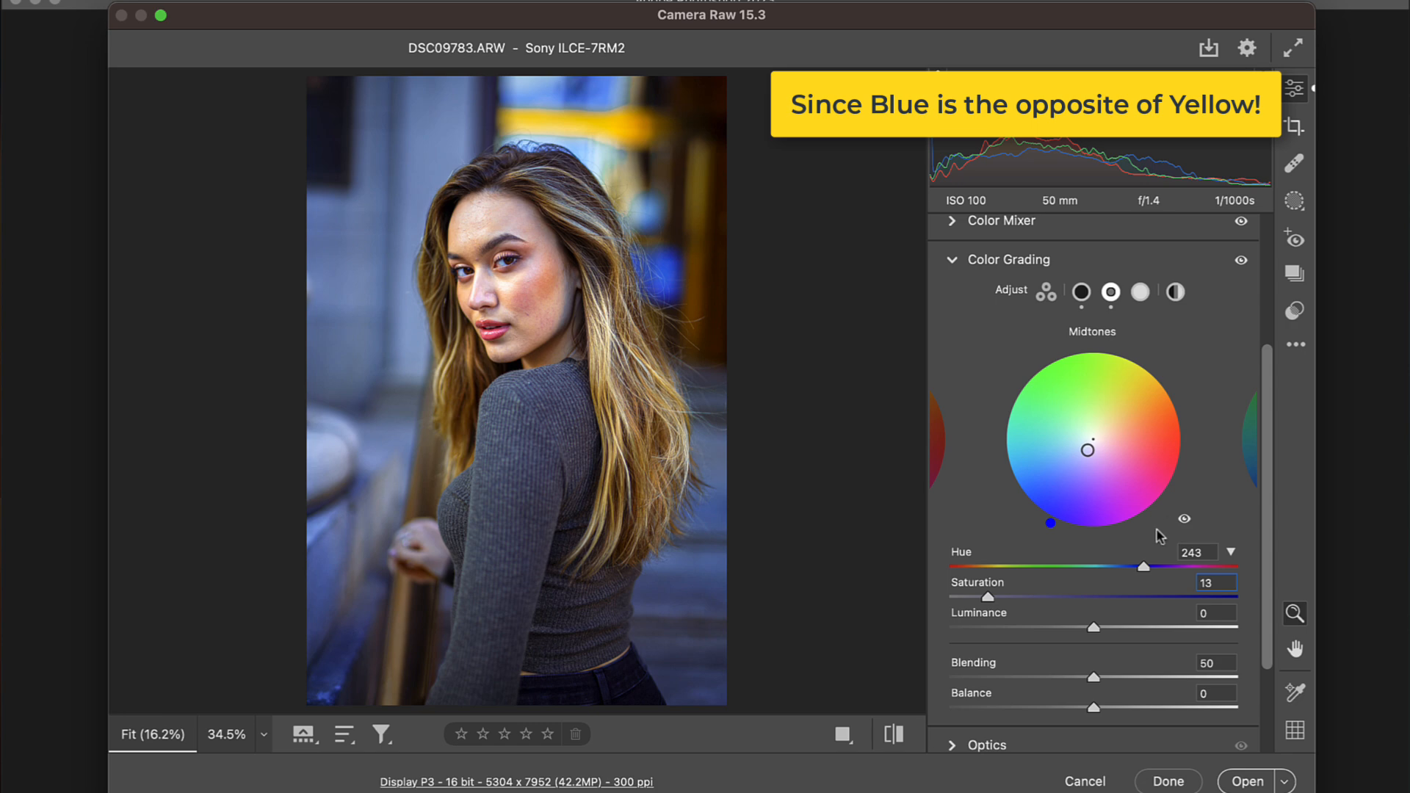
click(1183, 519)
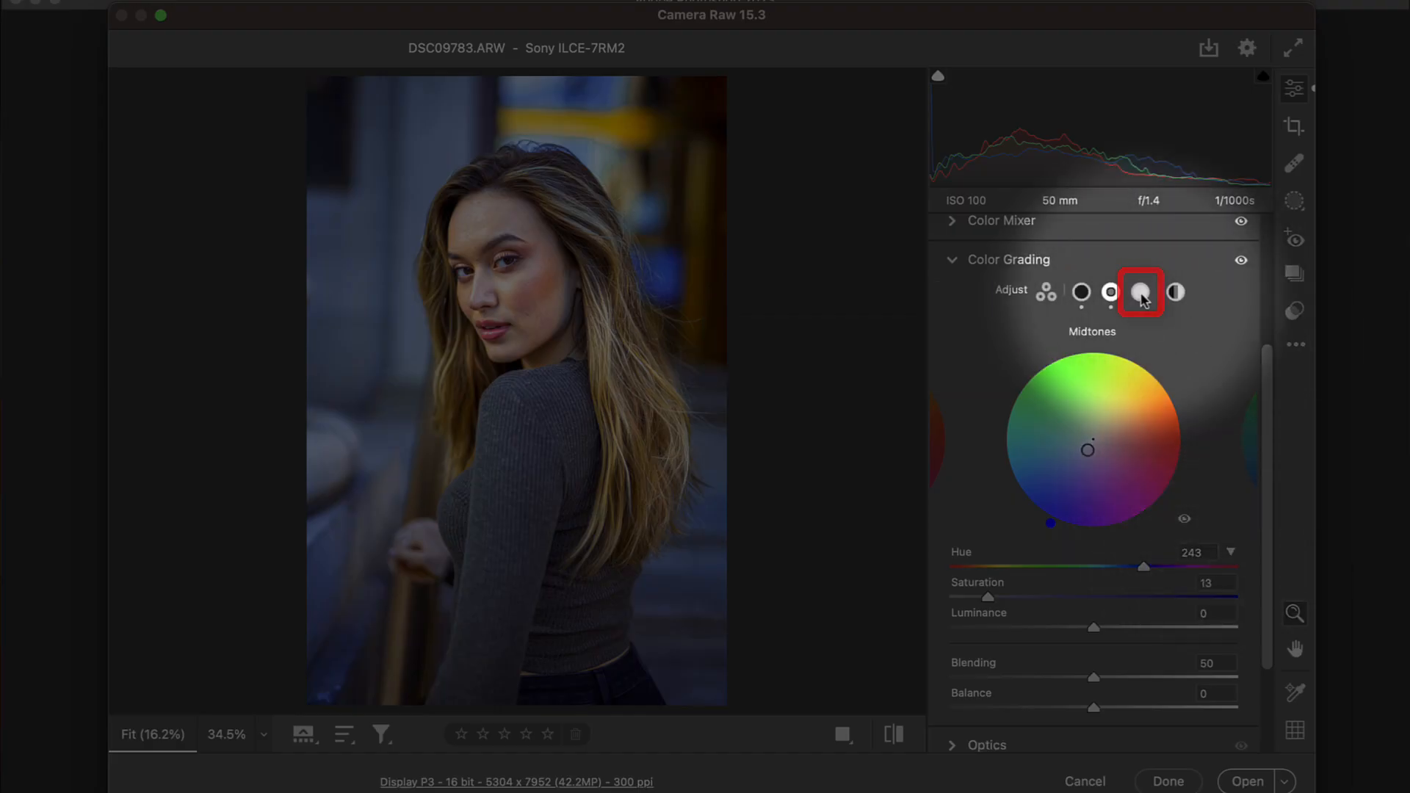
Step: Tint the highlights slightly blue in Color Grading and compare the portrait before and after the raw adjustments
click(1139, 292)
mouse_move(1093, 439)
mouse_down()
mouse_move(1071, 438)
mouse_move(1103, 447)
mouse_move(1083, 456)
mouse_up()
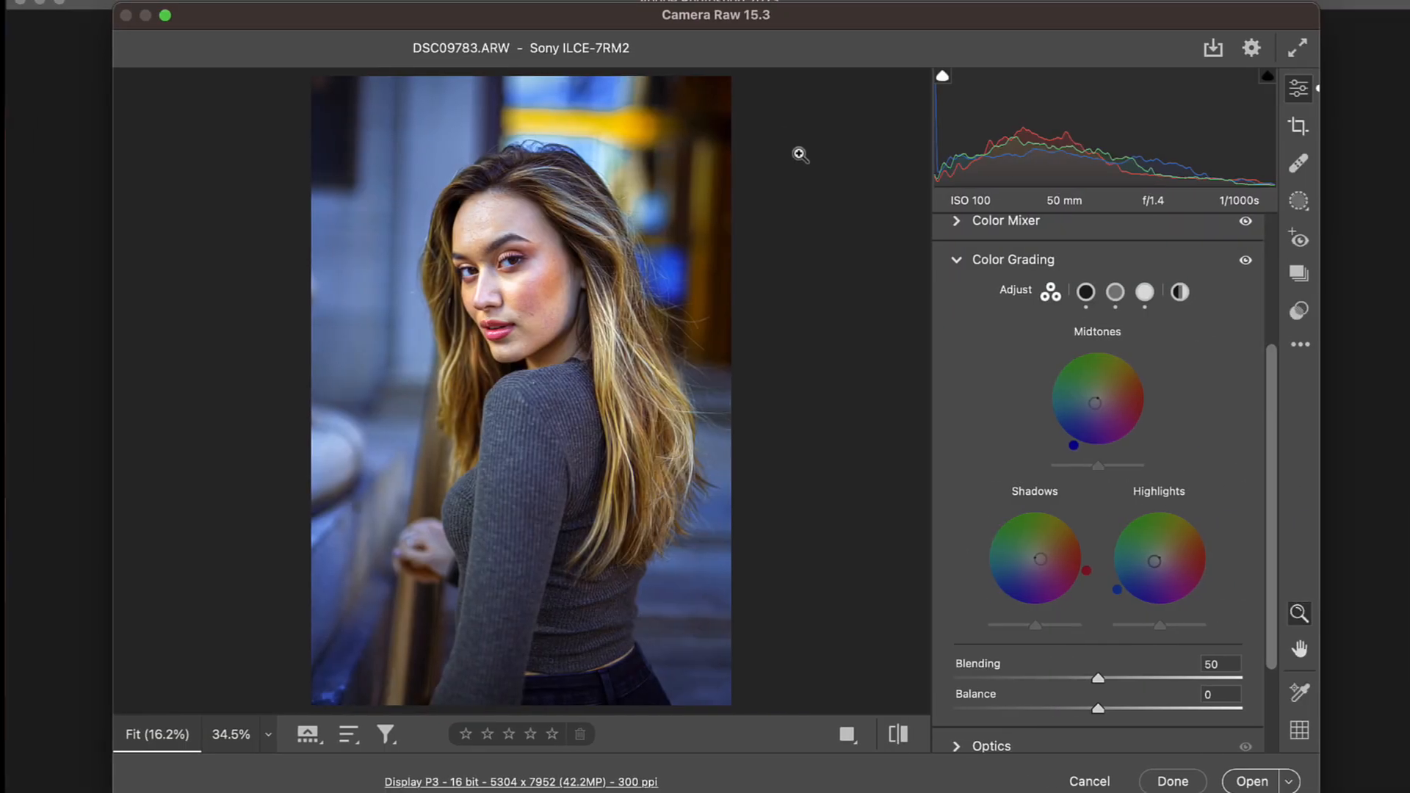
click(894, 736)
click(893, 736)
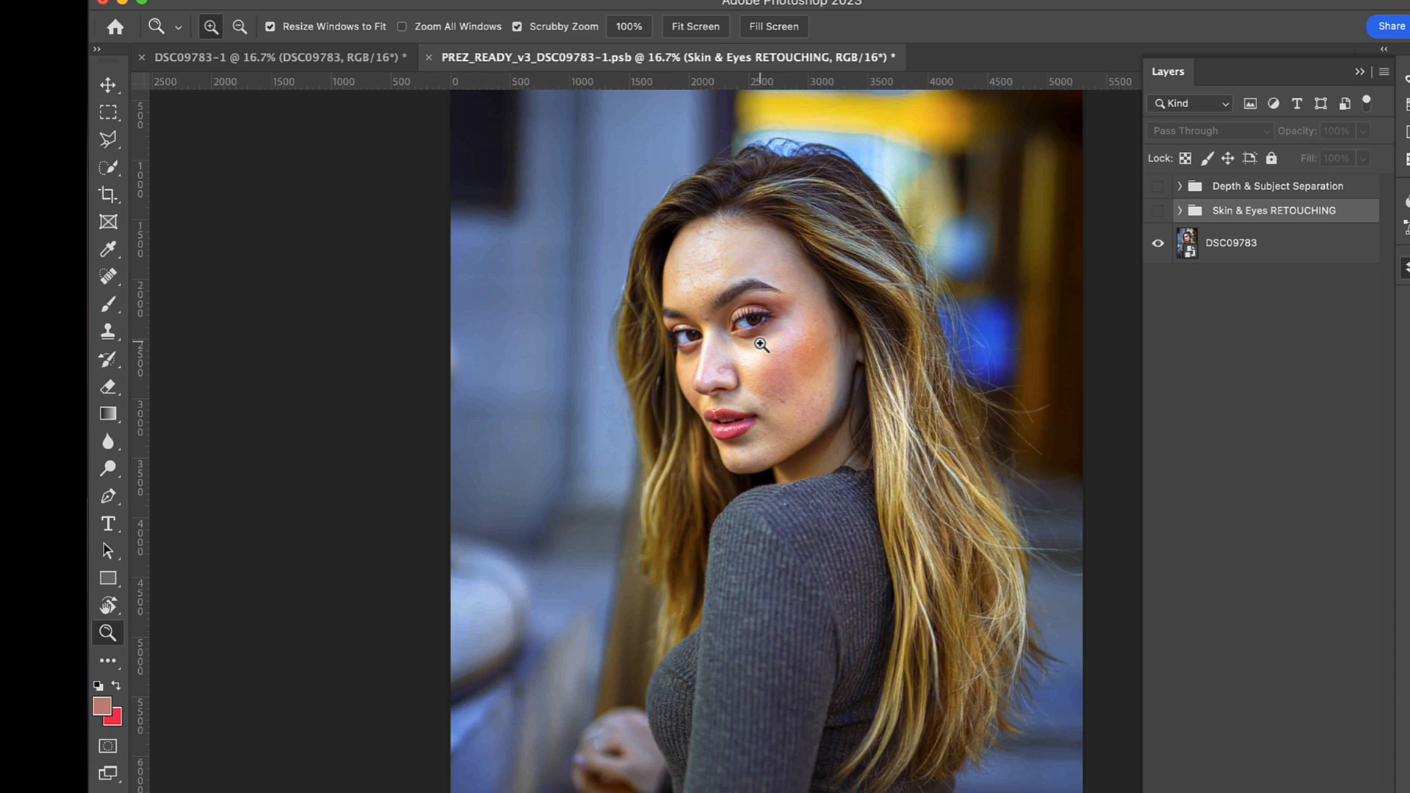
Step: In PREZ_READY_v3_DSC09783-1.psb, examine the face up close with the Skin & Eyes RETOUCHING group shown and hidden
mouse_move(660, 191)
mouse_down()
mouse_move(692, 183)
mouse_move(748, 330)
mouse_up()
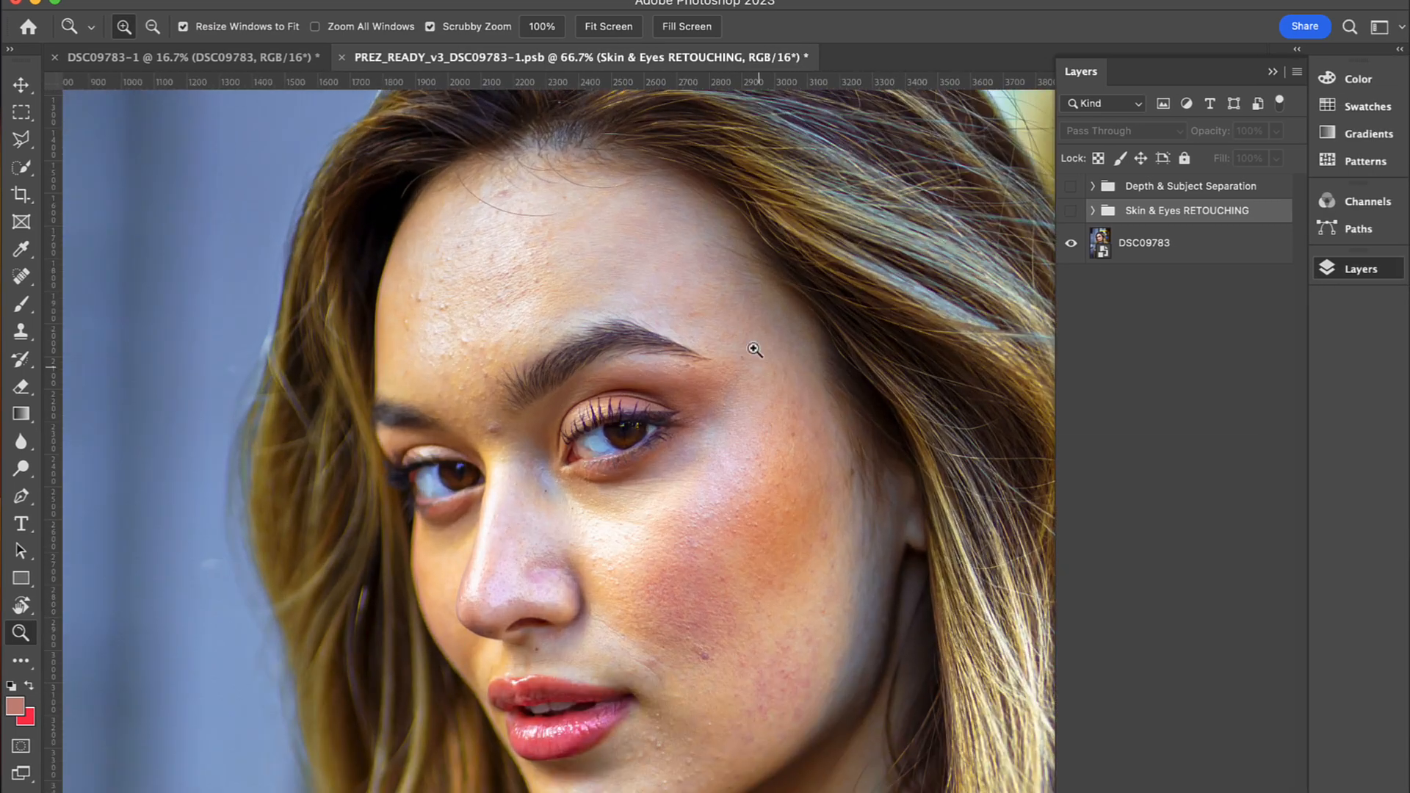
drag(805, 600, 825, 551)
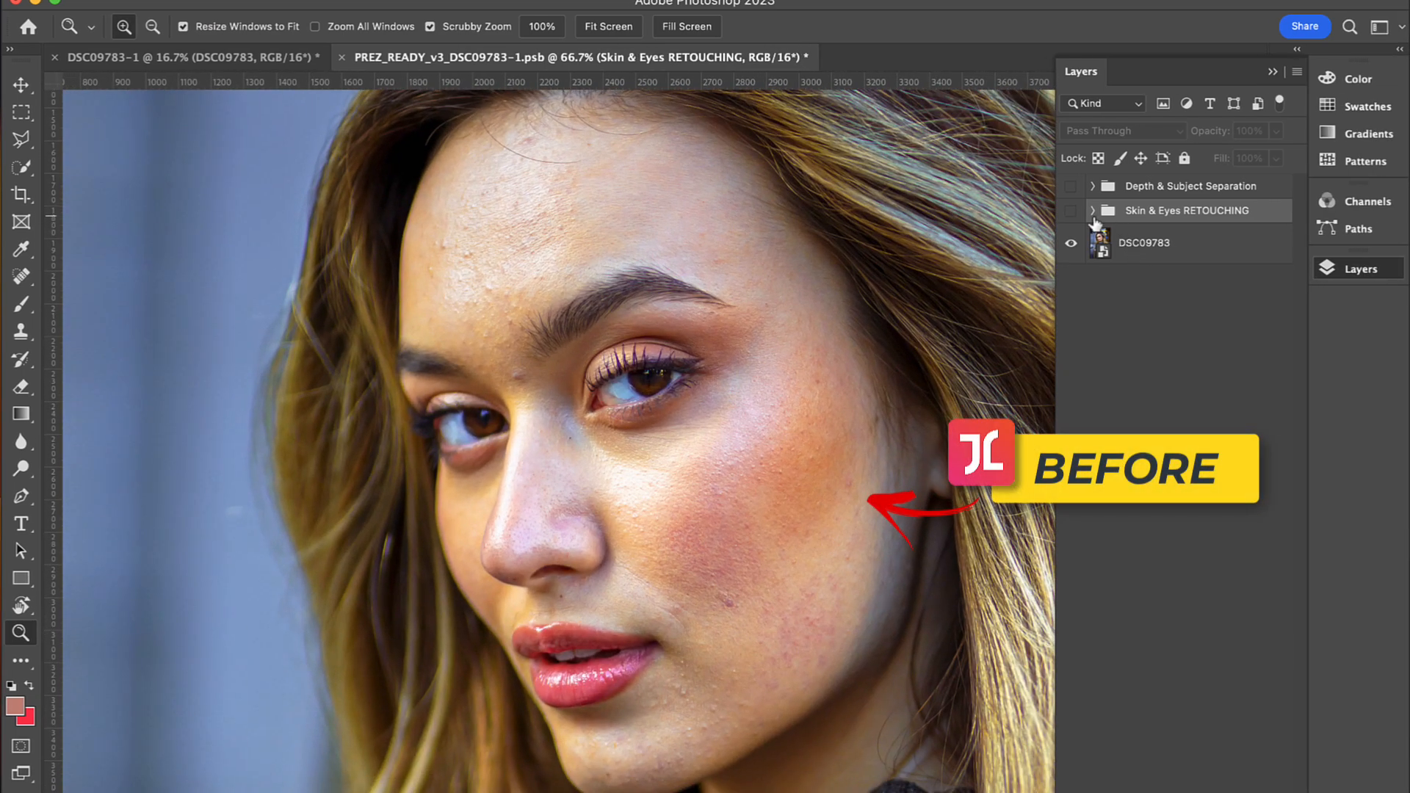
click(1071, 213)
click(1072, 213)
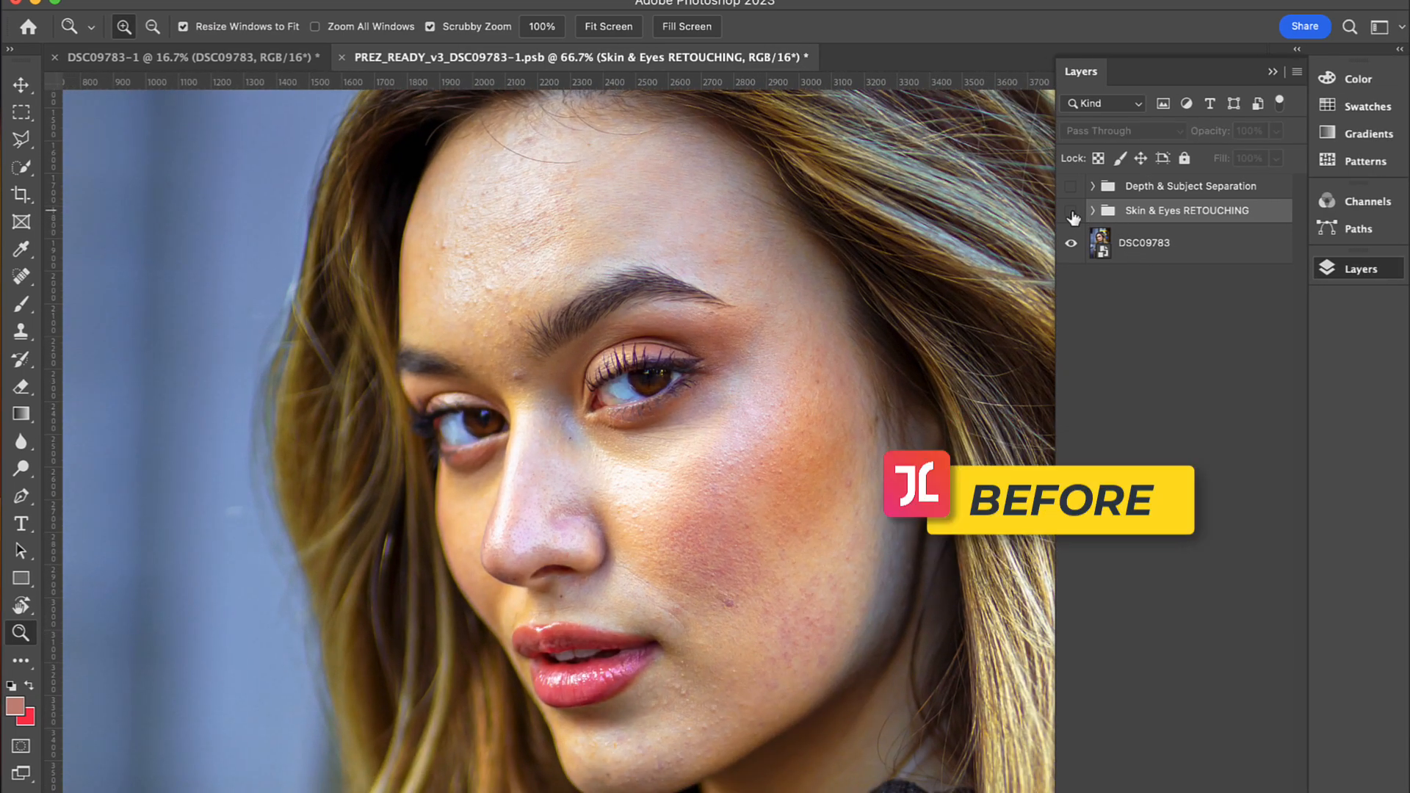
click(1071, 213)
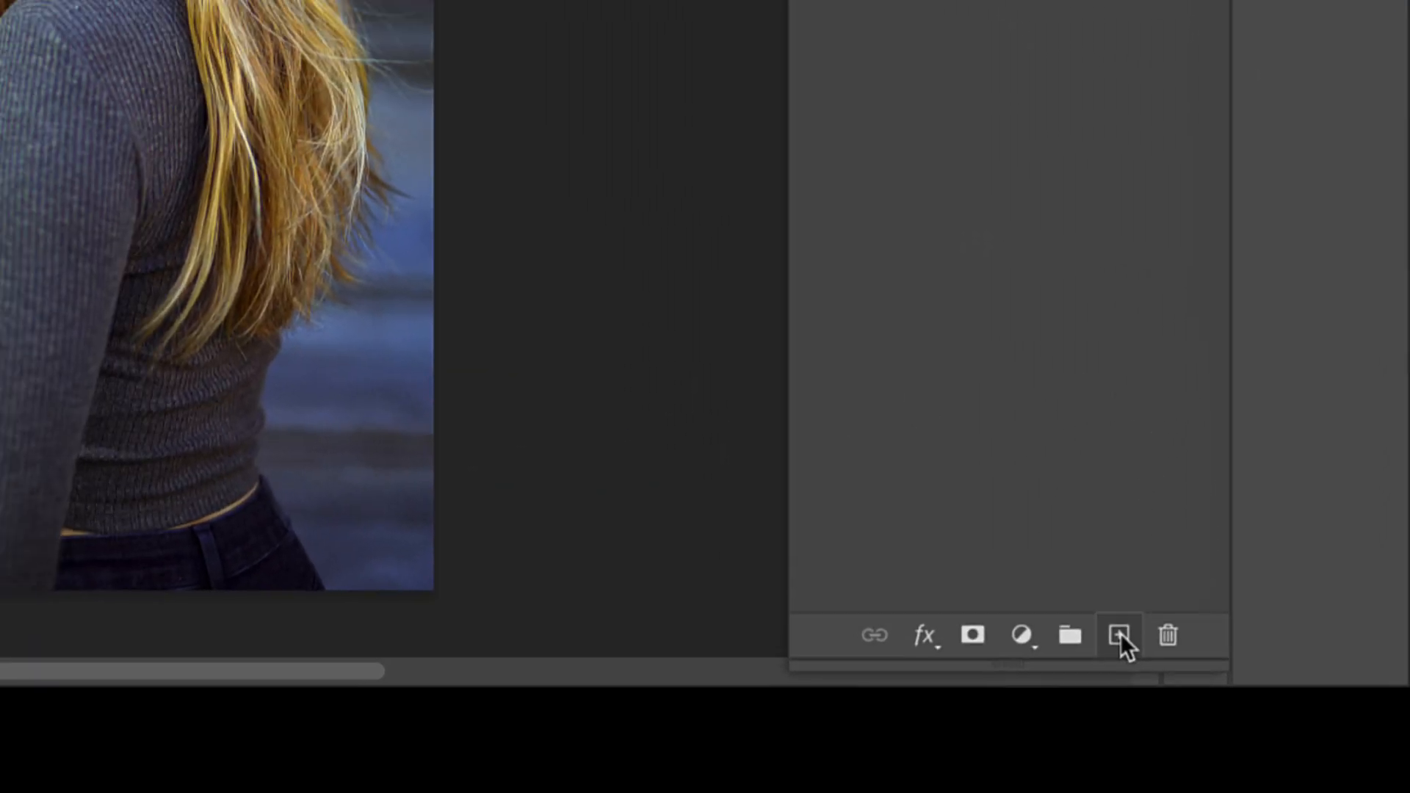
Step: In DSC09783_1.psb, stamp the visible image onto a new layer and apply the Retouch4me Heal filter to it
click(1081, 583)
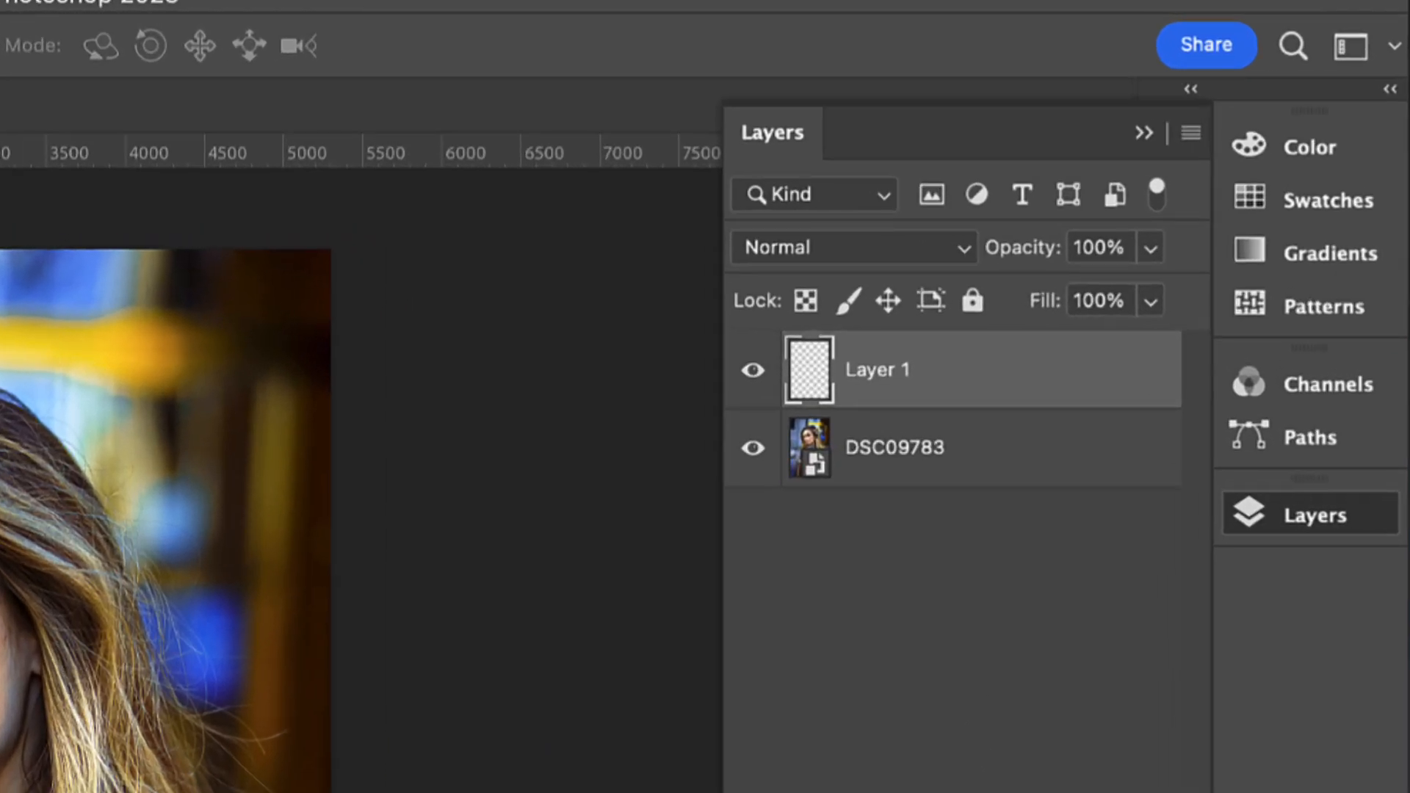
key(super+alt+shift+e)
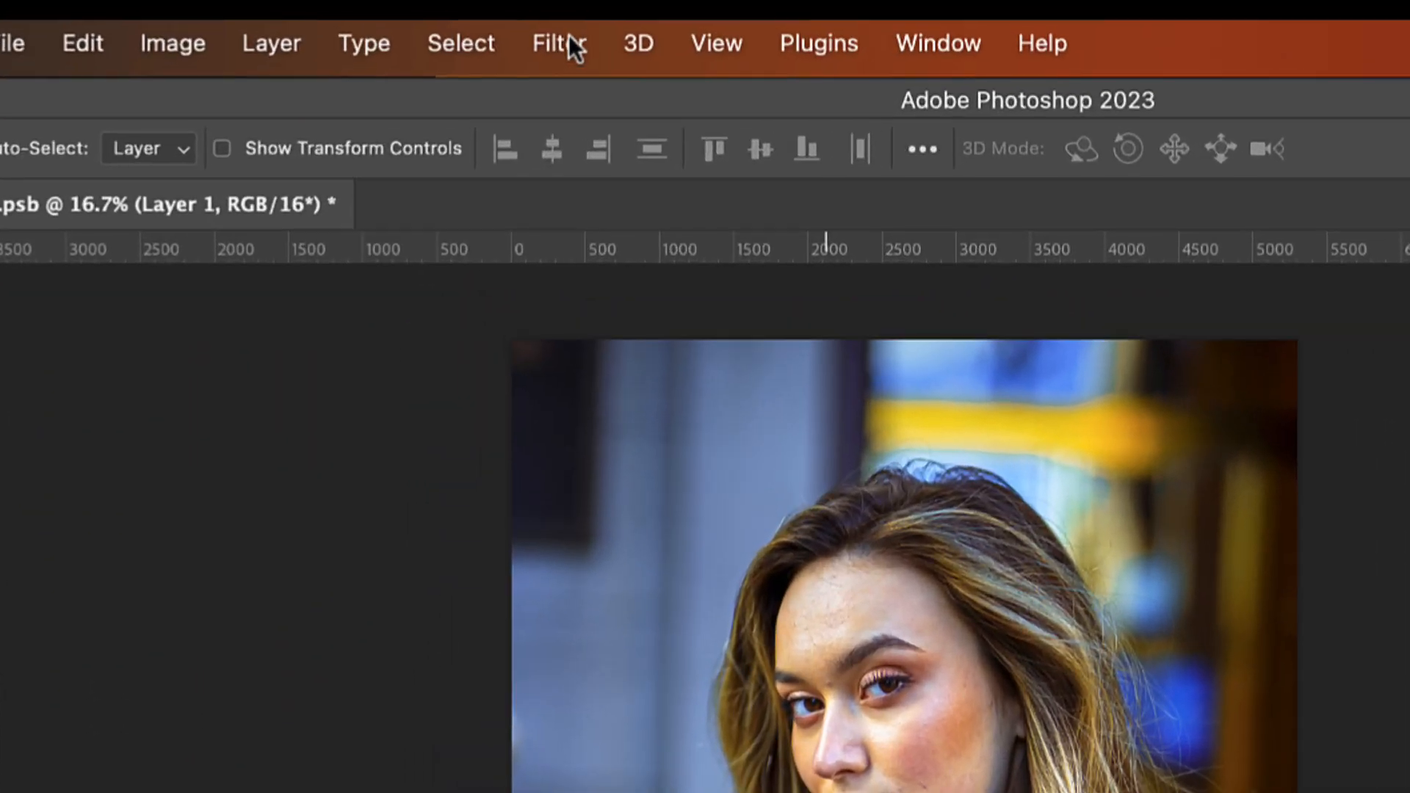
click(564, 43)
mouse_move(476, 434)
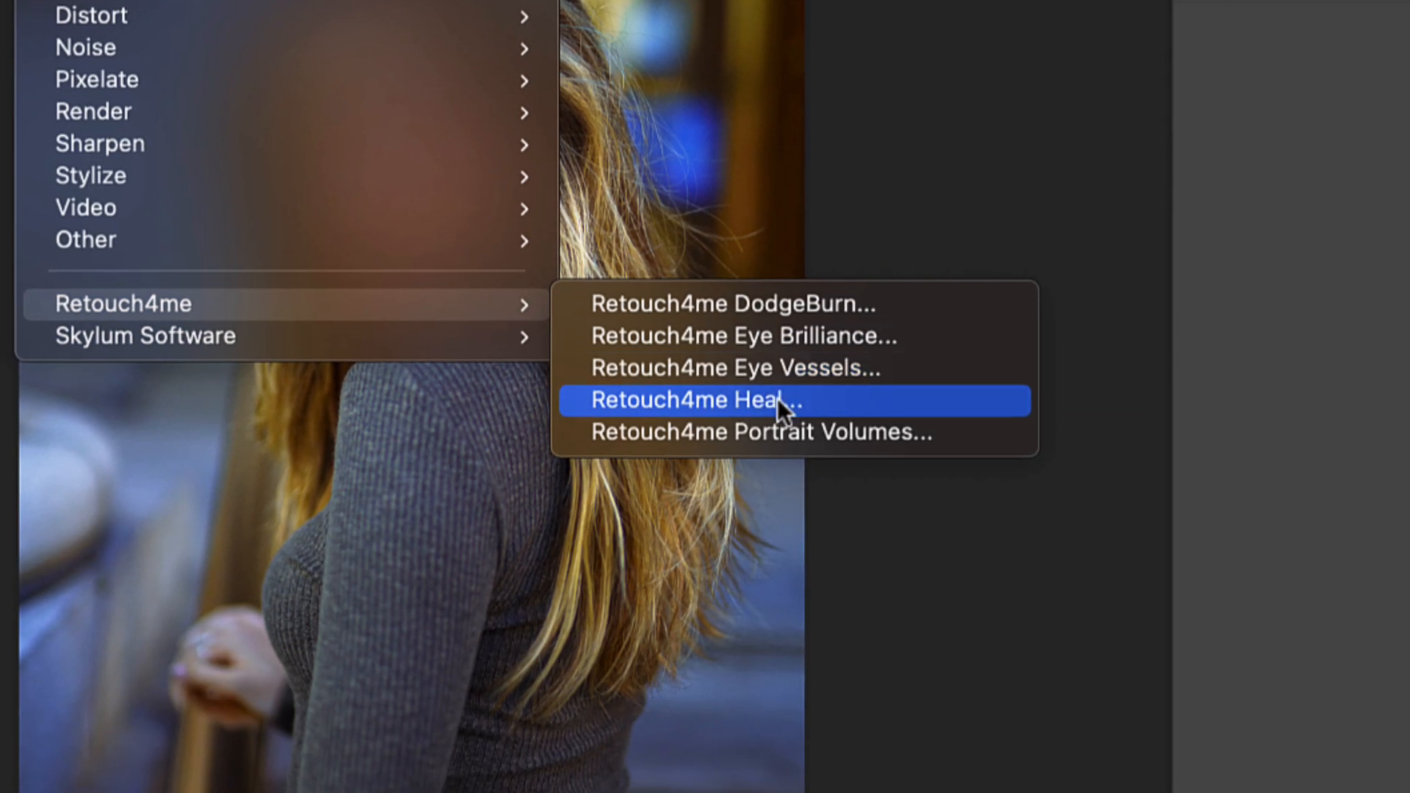
click(777, 398)
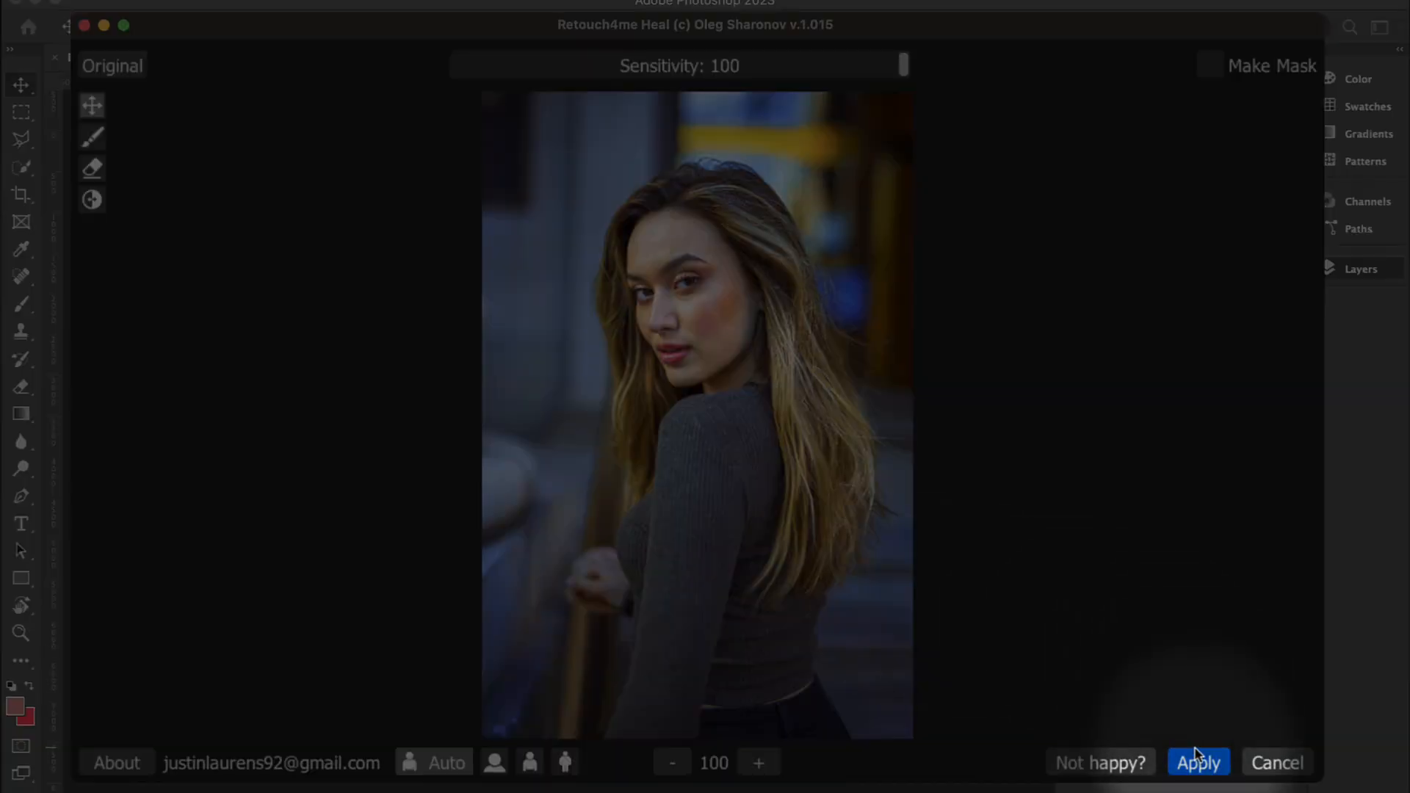
click(1196, 761)
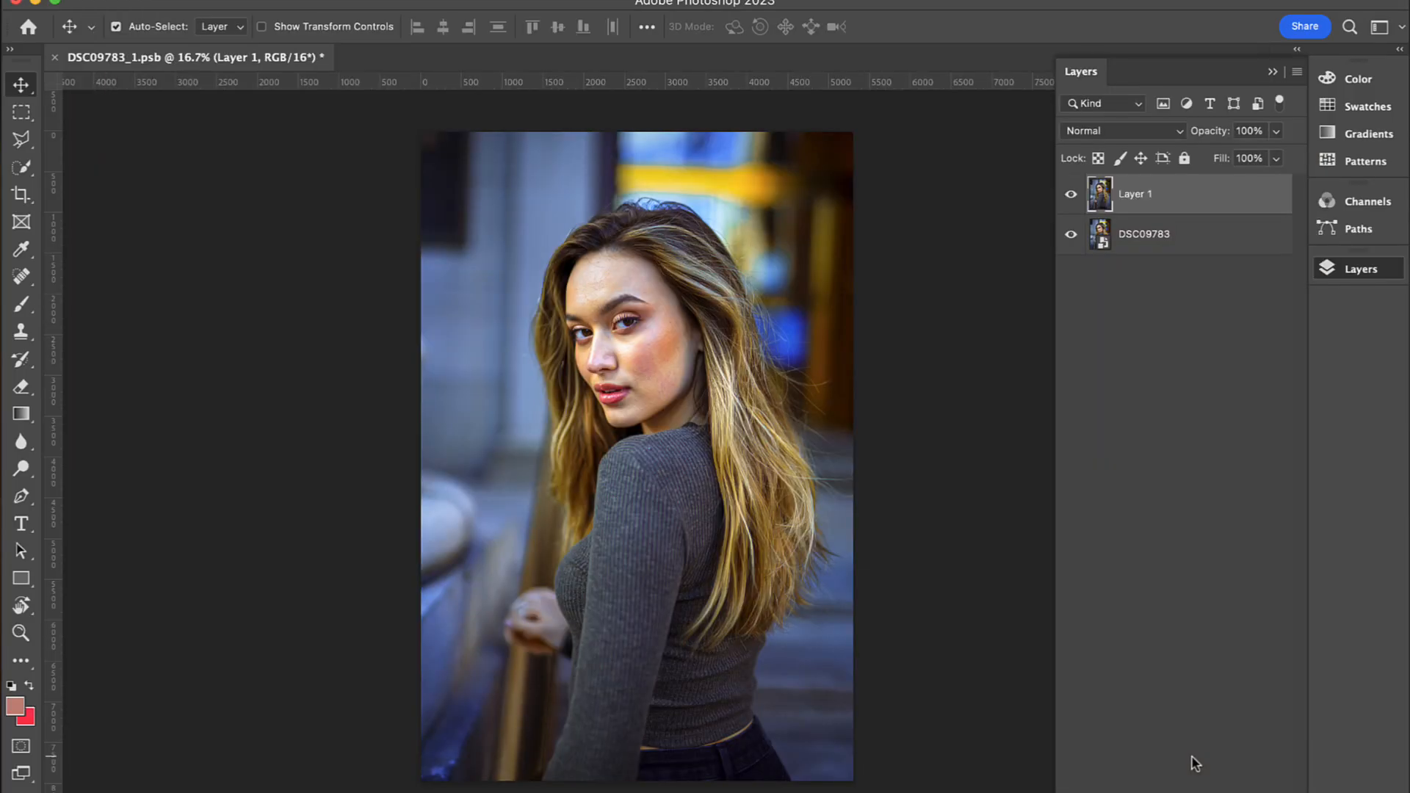
Step: Examine the facial skin at 100% with and without the healed Layer 1, and return to a wider view
key(z)
click(636, 332)
click(636, 332)
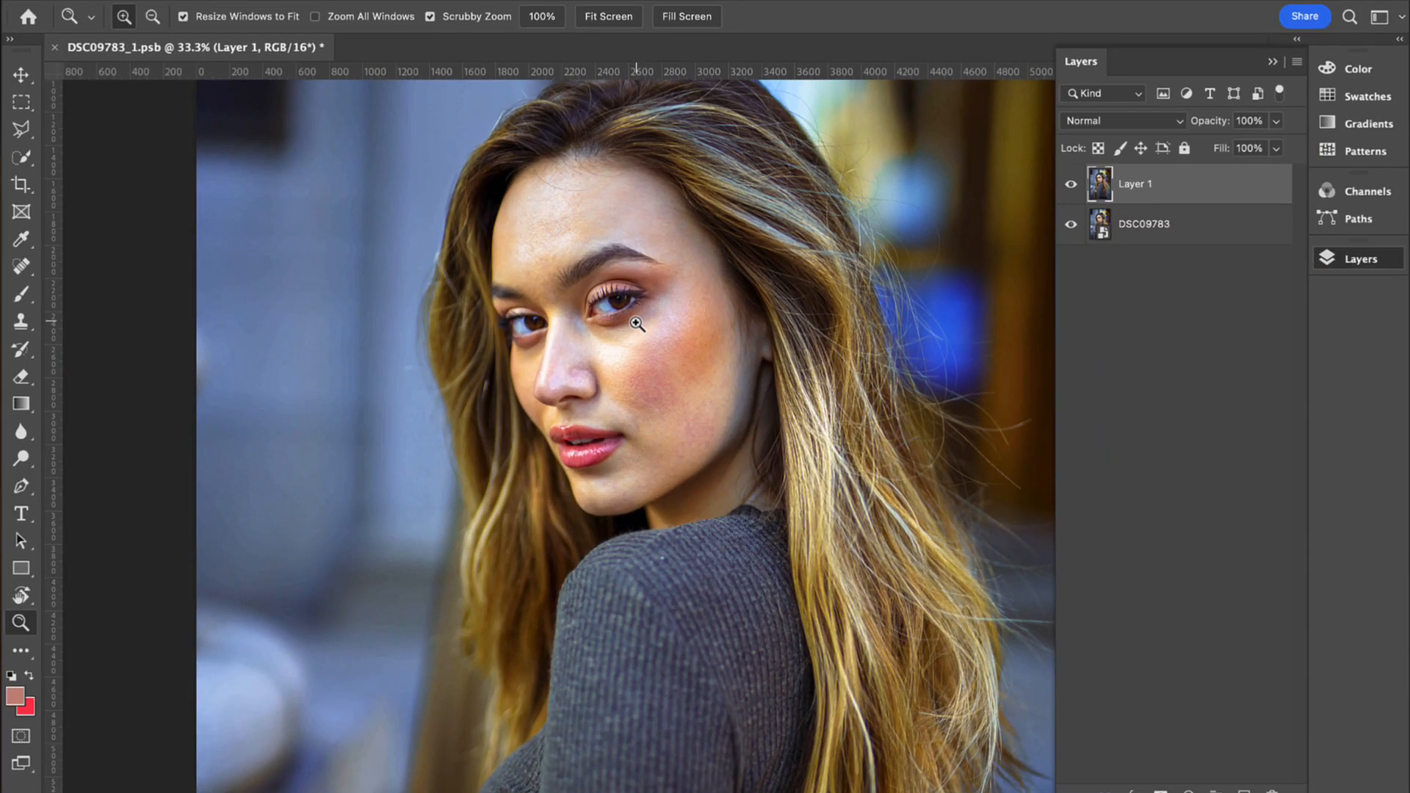
click(636, 333)
click(636, 332)
click(636, 333)
key(v)
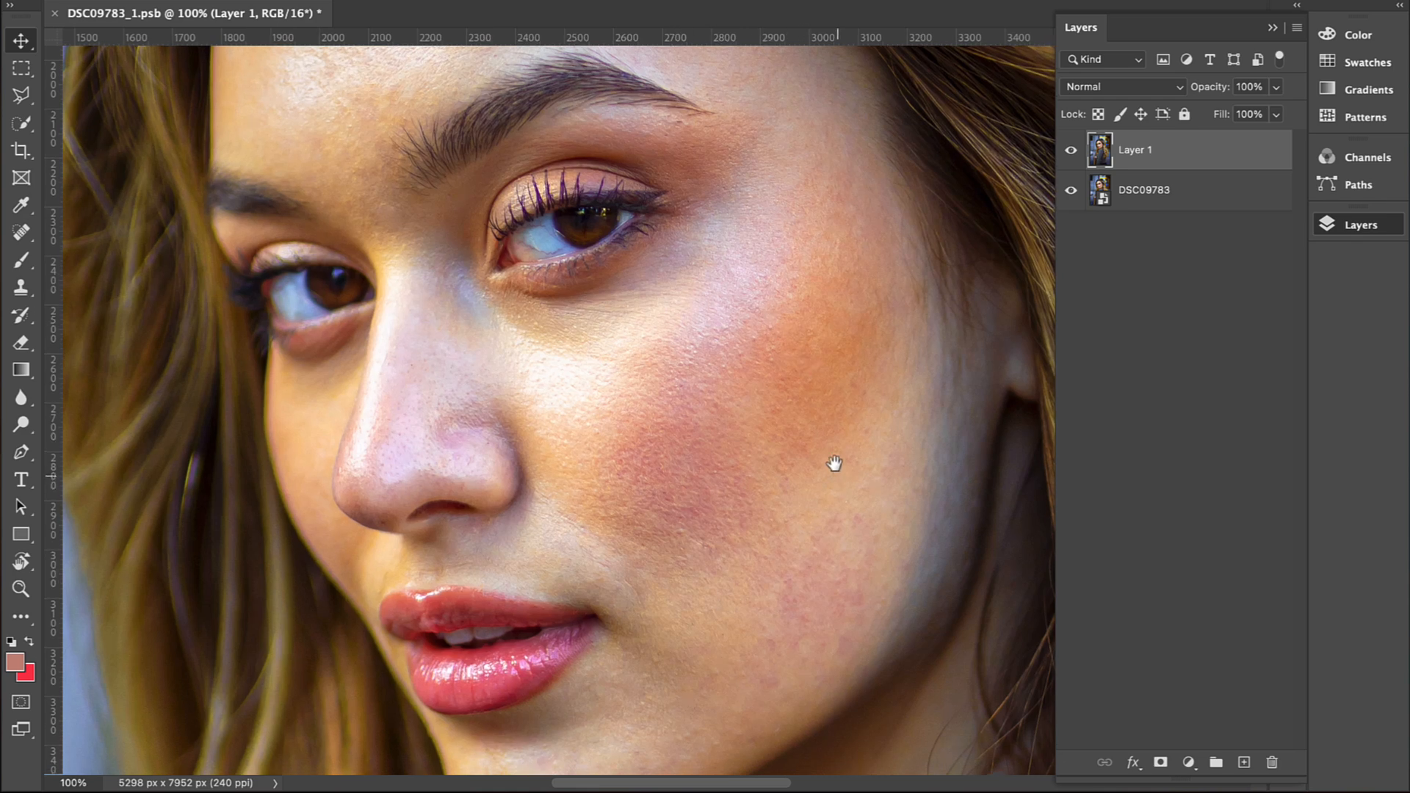
drag(837, 482, 825, 408)
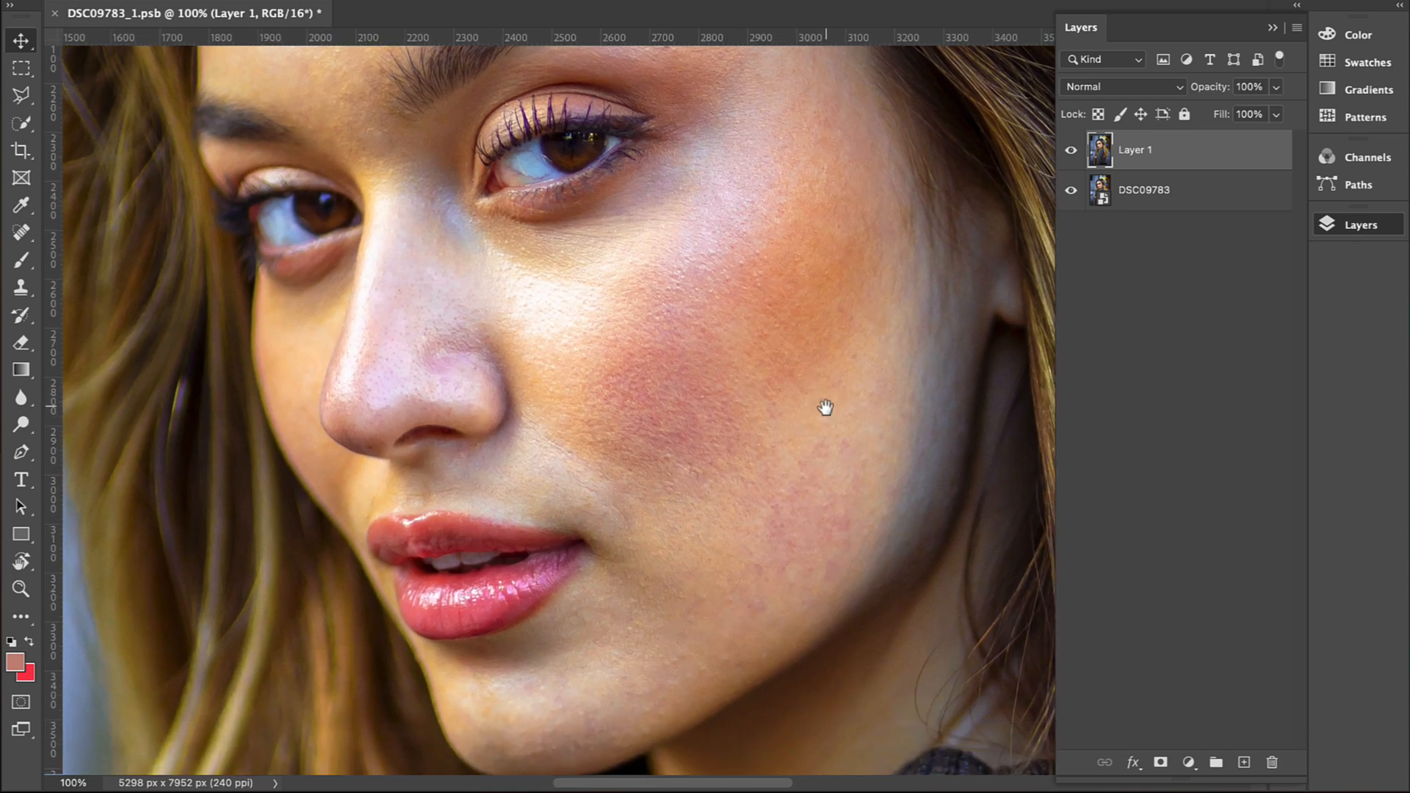
click(1070, 151)
key(z)
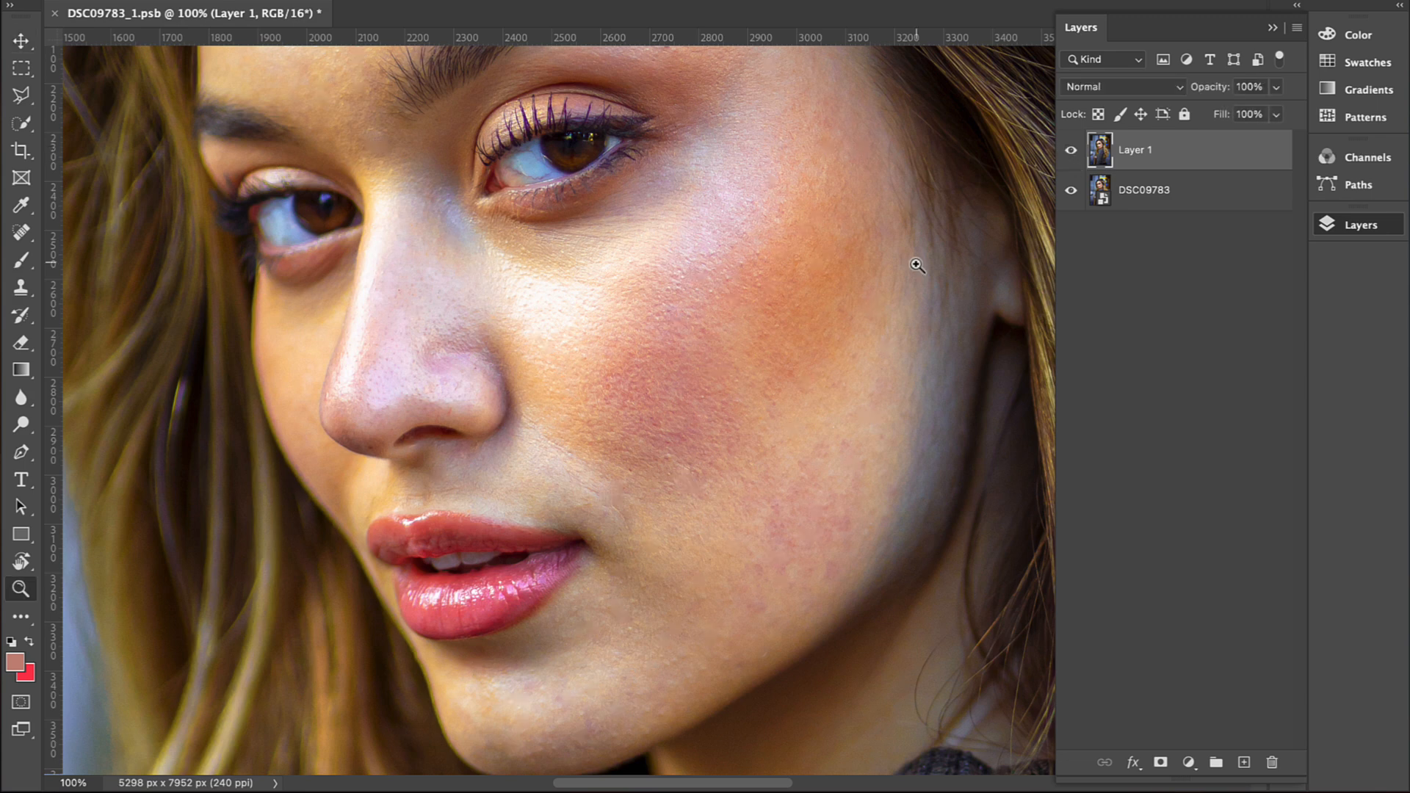
alt+click(650, 355)
key(v)
drag(955, 213, 945, 260)
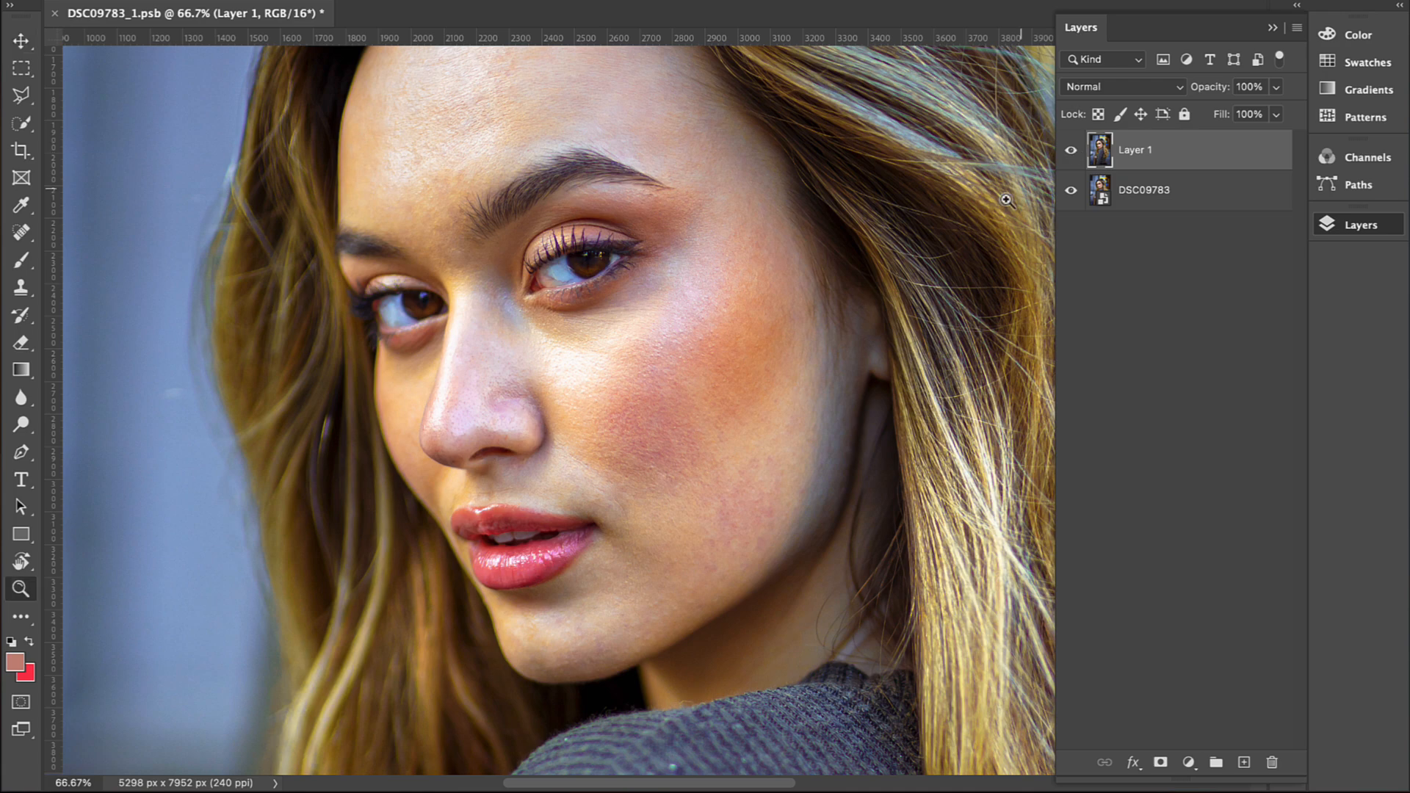
alt+click(696, 287)
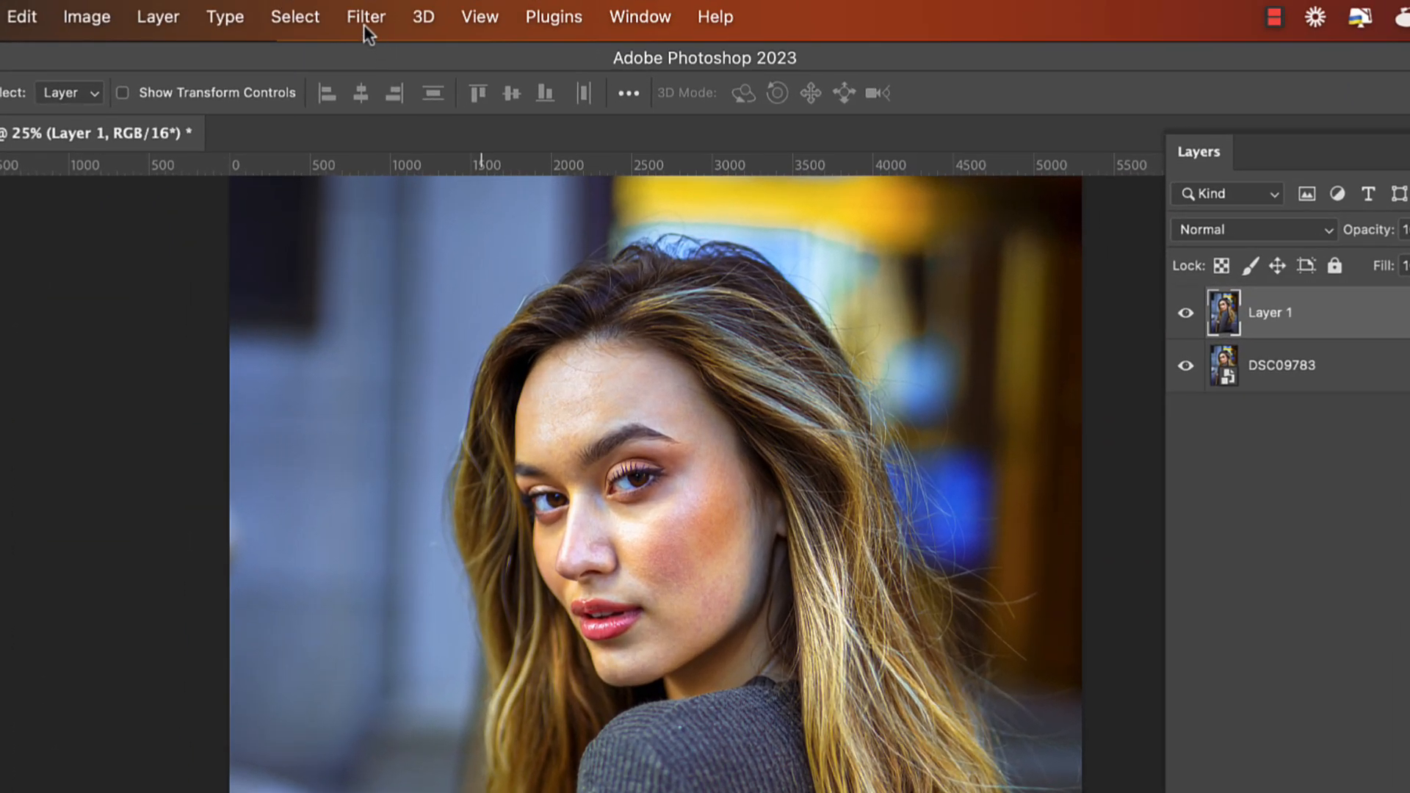
Step: Open the Retouch4me DodgeBurn filter for Layer 1 and enlarge its preview to 200 on the face
click(363, 20)
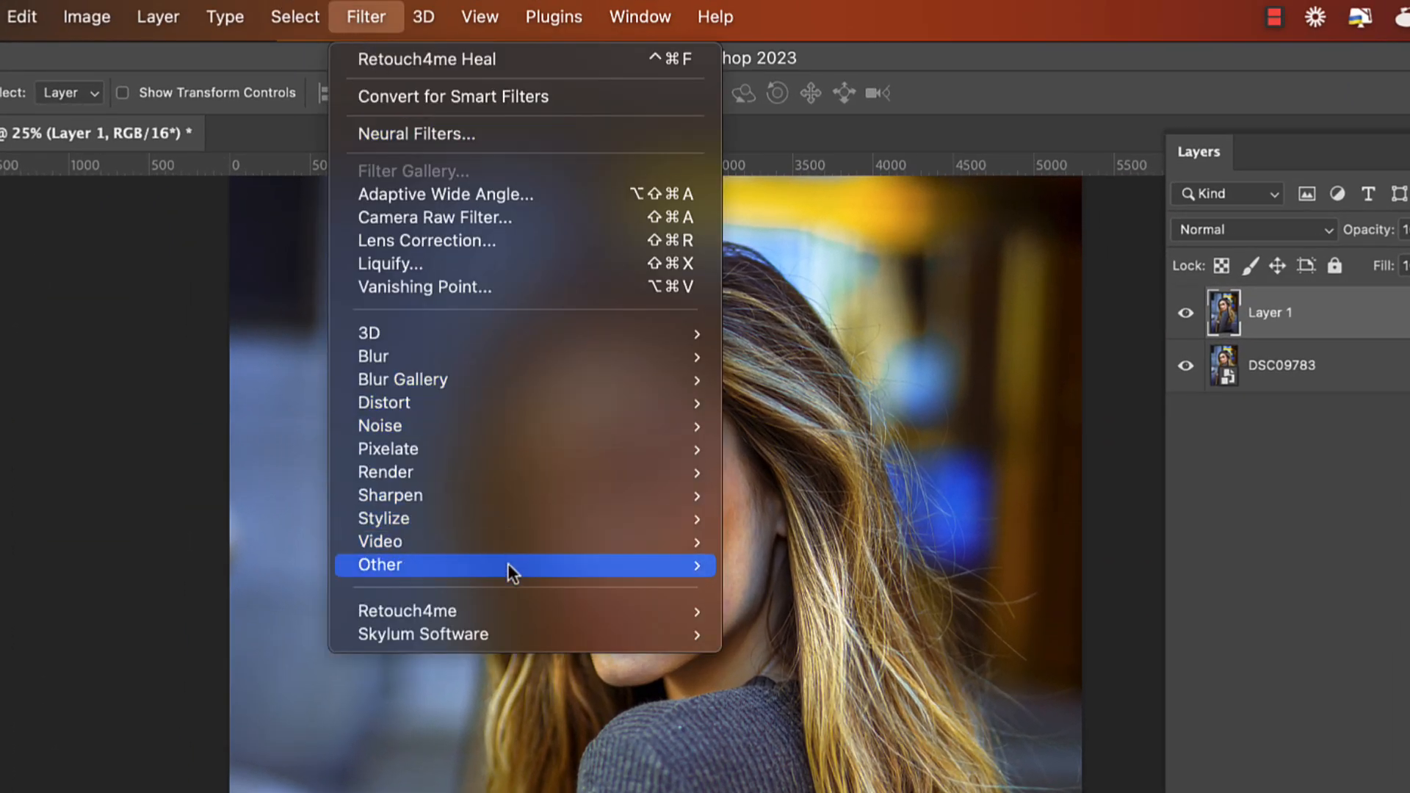
mouse_move(597, 612)
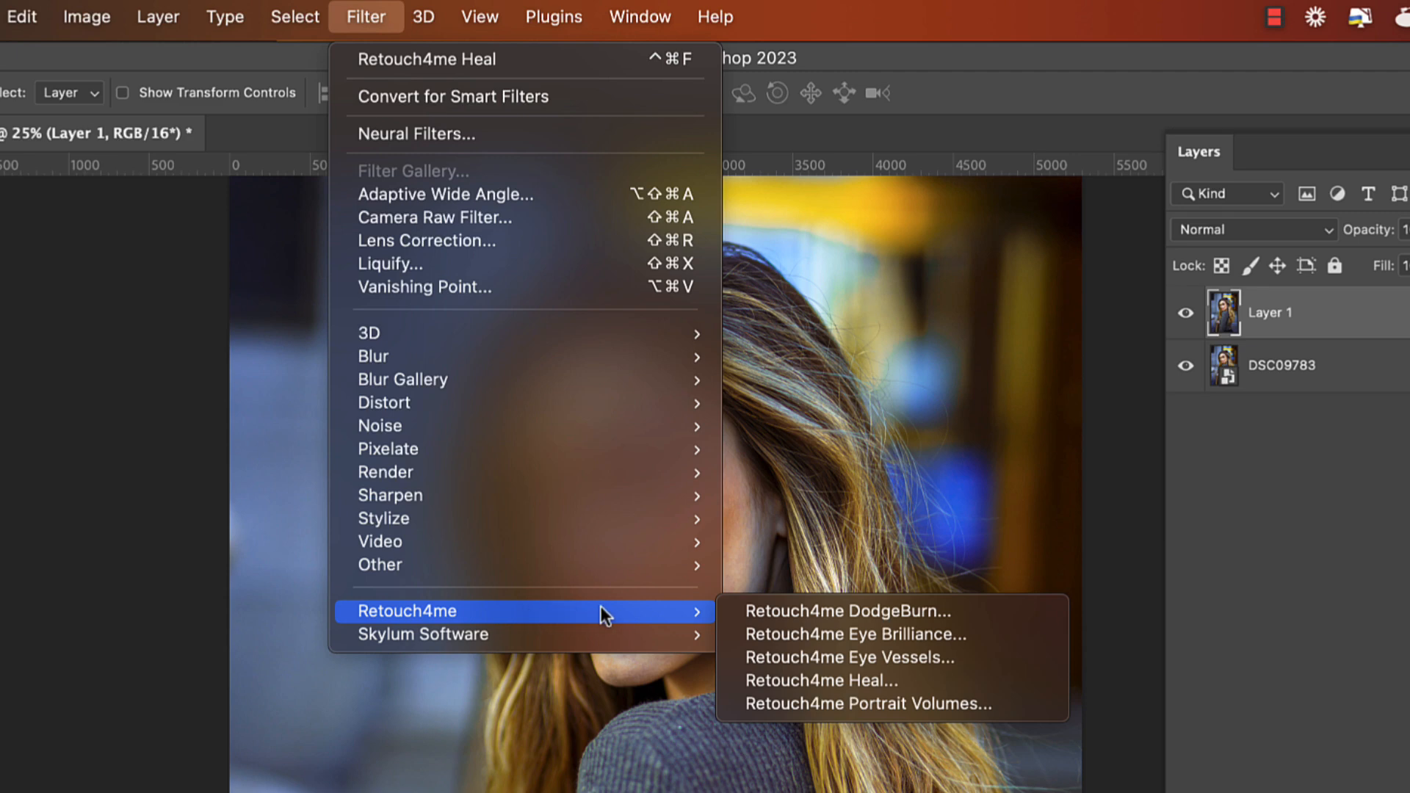
click(812, 613)
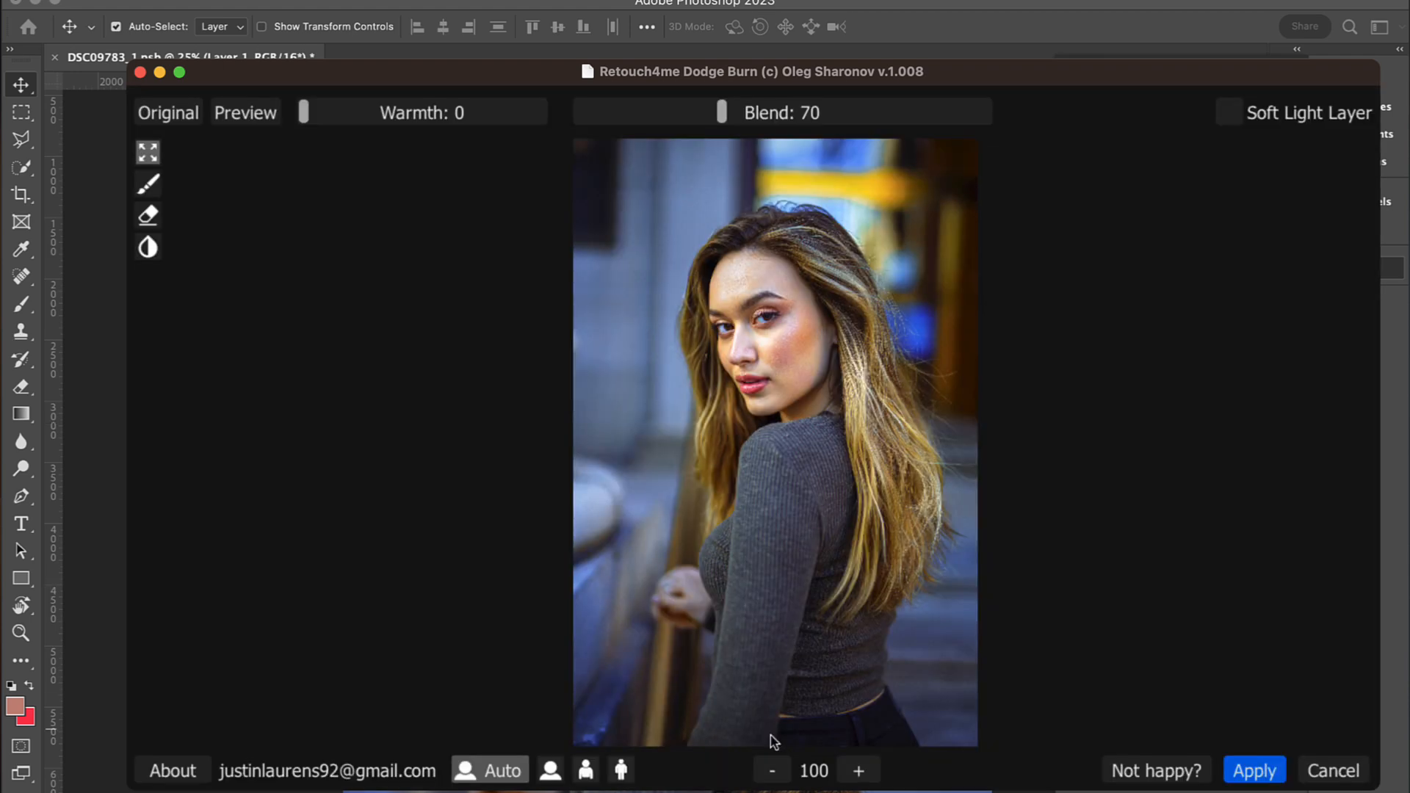
click(858, 770)
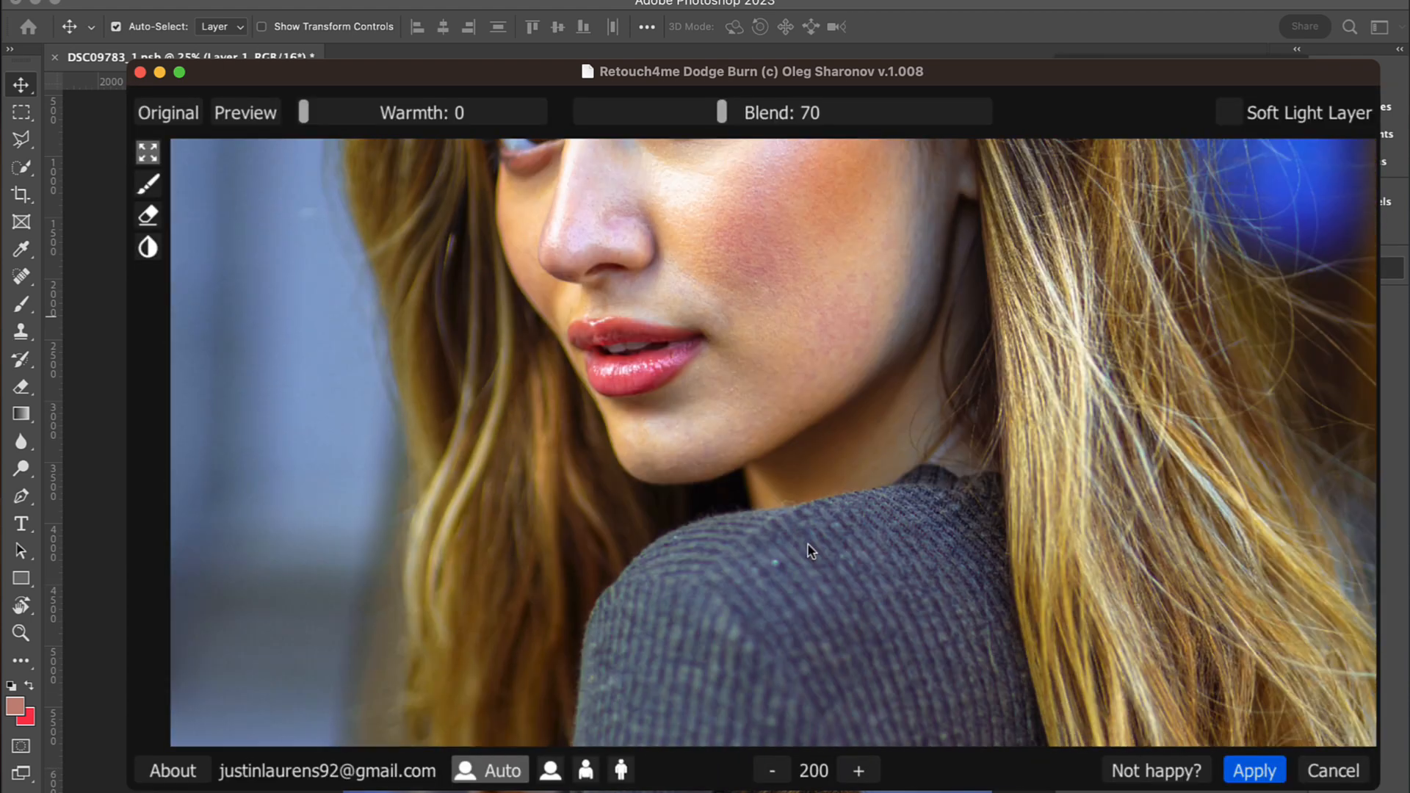
drag(807, 545, 807, 665)
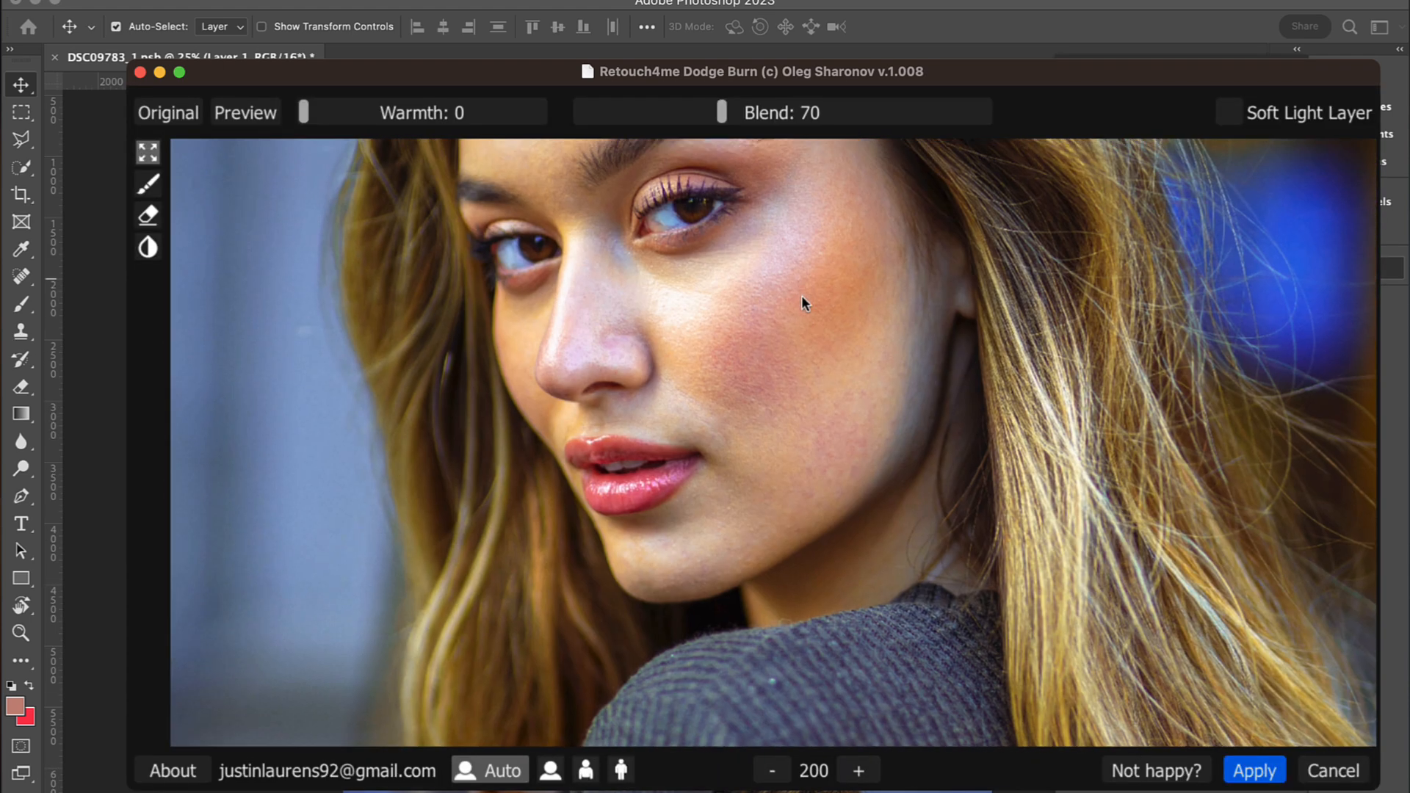
drag(799, 279, 818, 401)
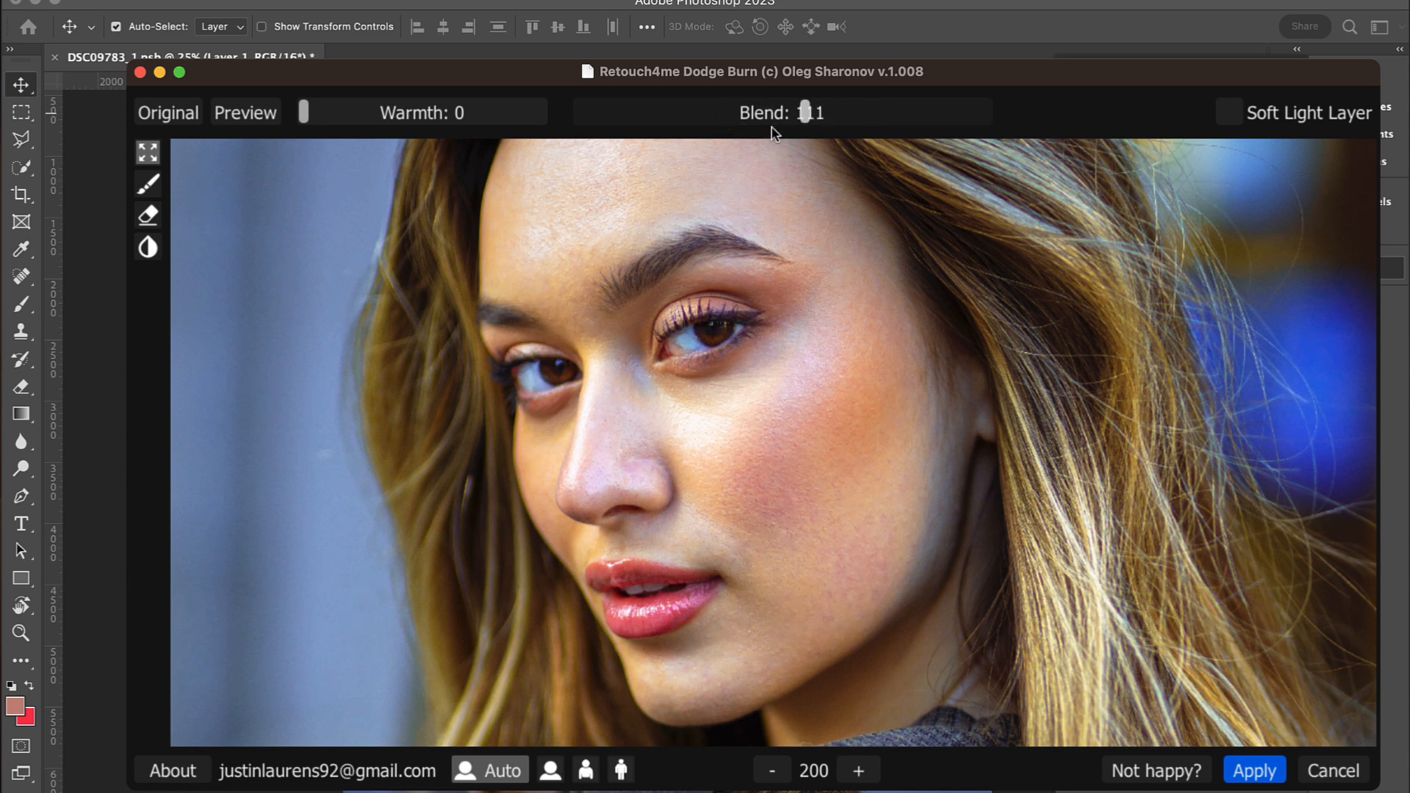
Step: Try different Blend strengths for the dodge and burn, set Blend to 70 and apply the filter
drag(816, 125, 518, 154)
mouse_move(792, 149)
mouse_down()
mouse_move(647, 152)
mouse_move(720, 142)
mouse_up()
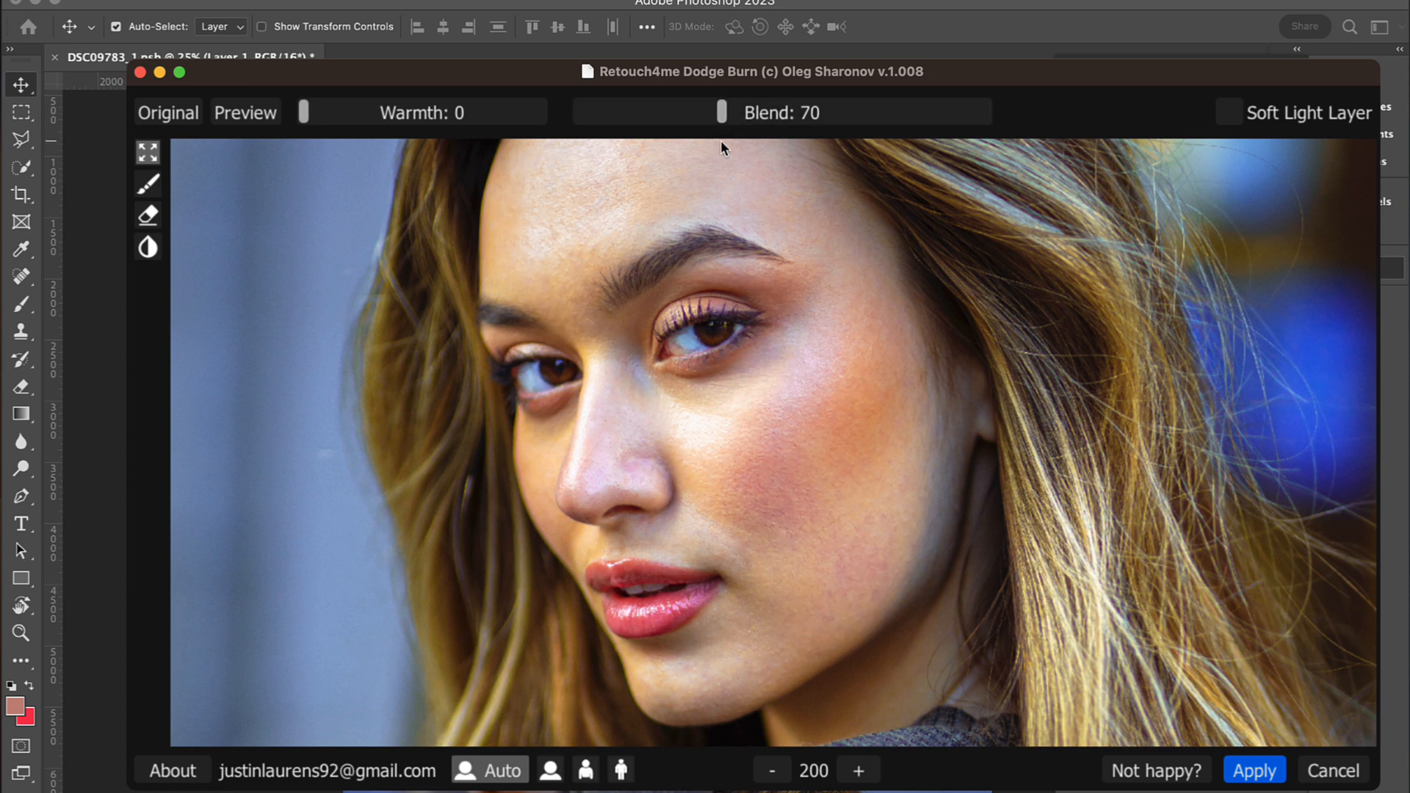
click(1243, 769)
Step: Examine the face close up with and without the dodged and burned Layer 1, and return to a wider view
super+click(691, 353)
super+click(691, 354)
super+click(691, 354)
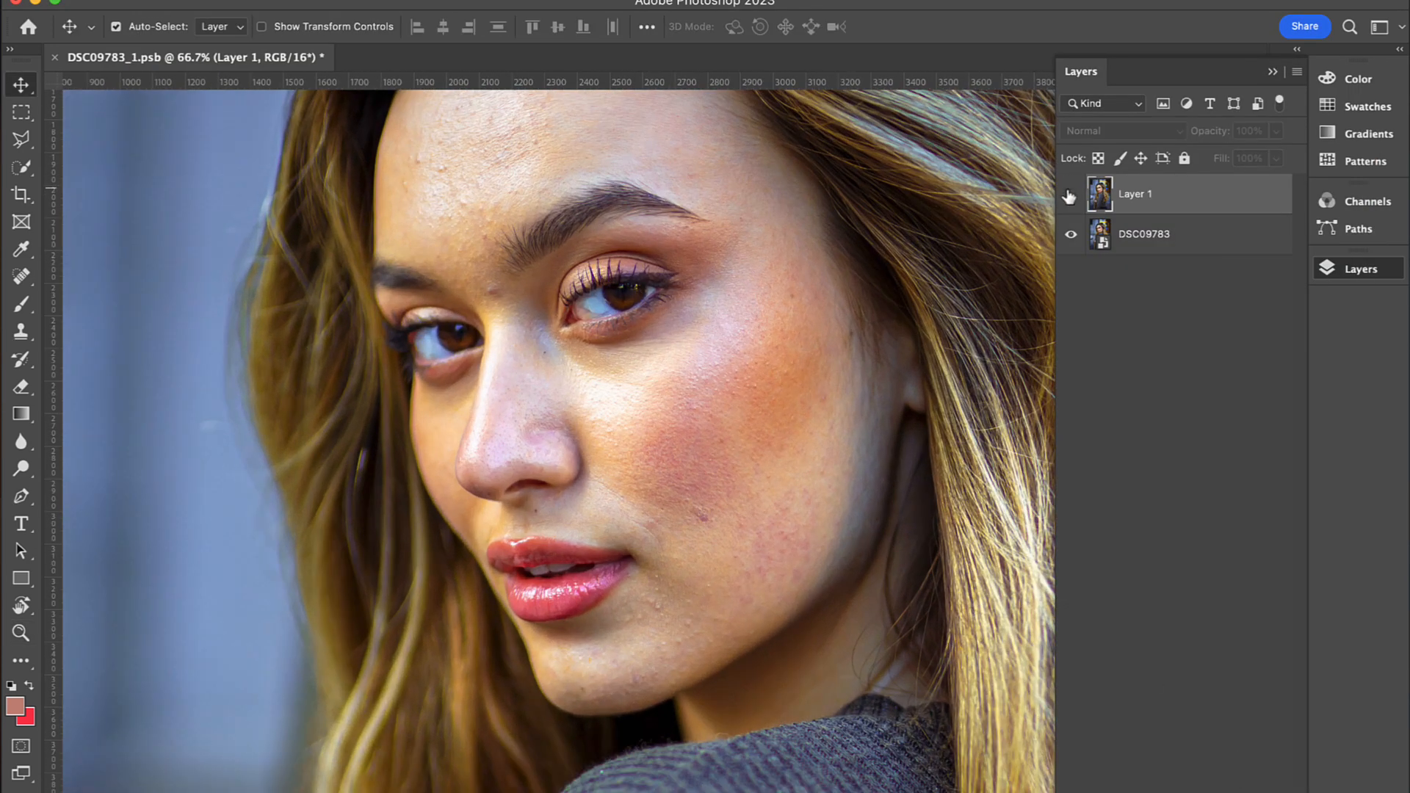
scroll(818, 195, up, 3)
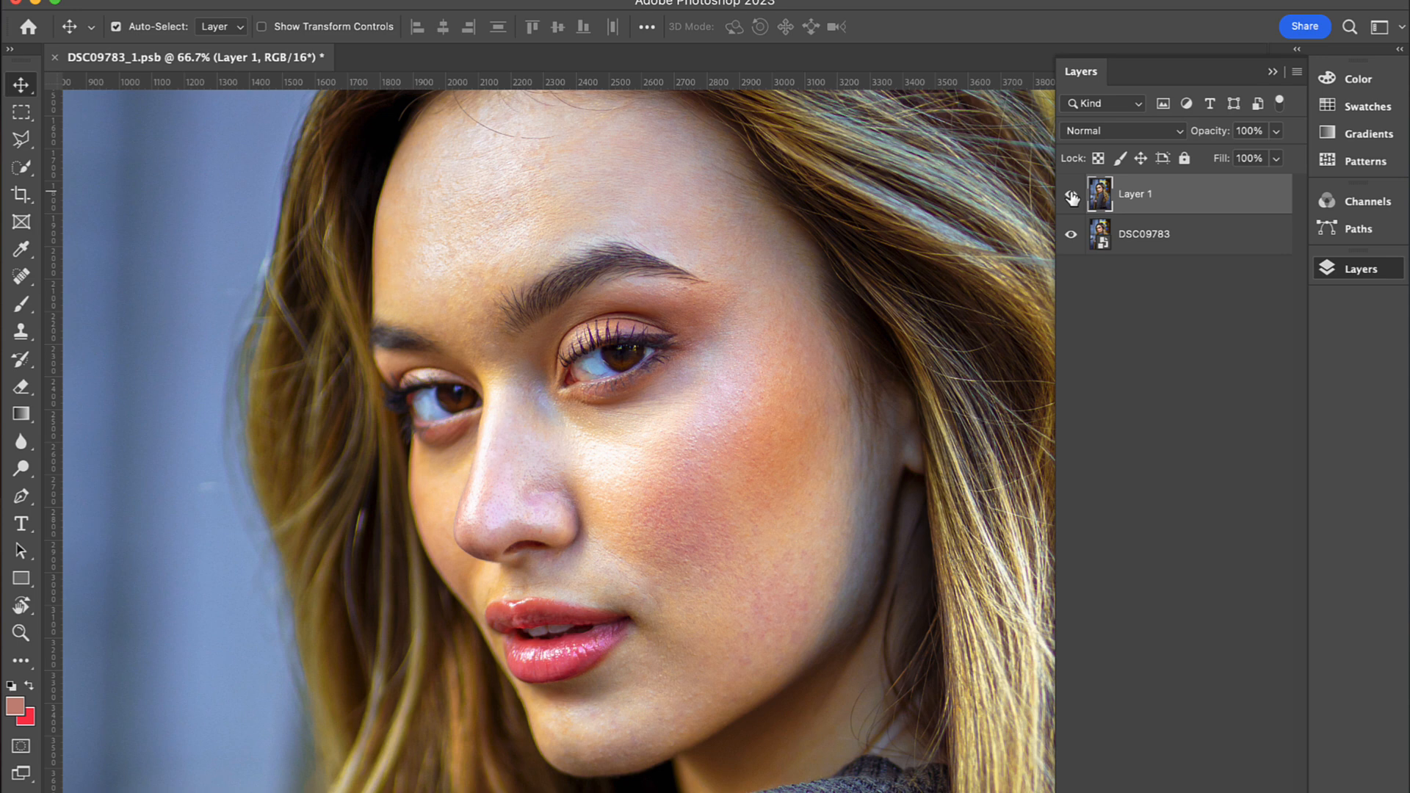
alt+super+click(626, 324)
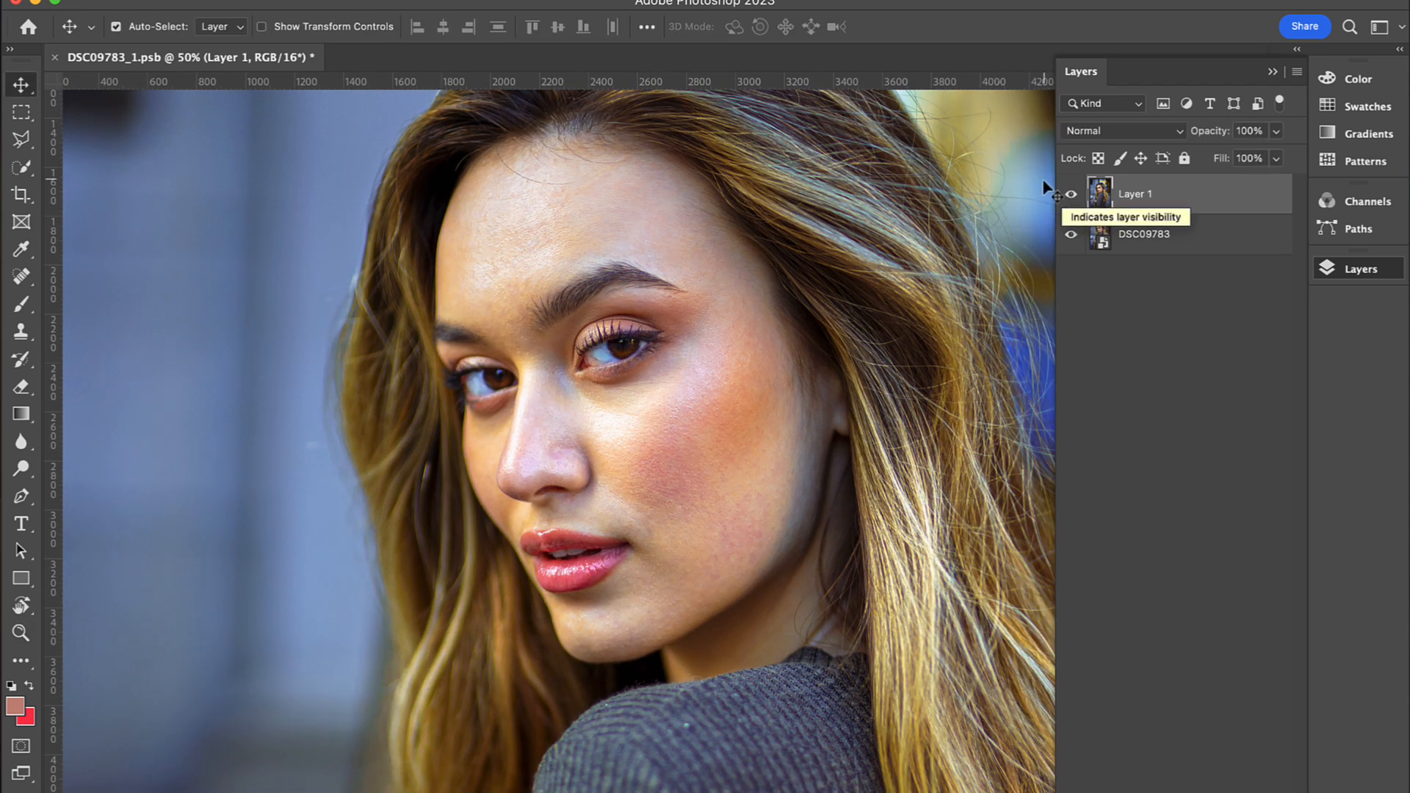
alt+super+click(666, 427)
alt+super+click(663, 417)
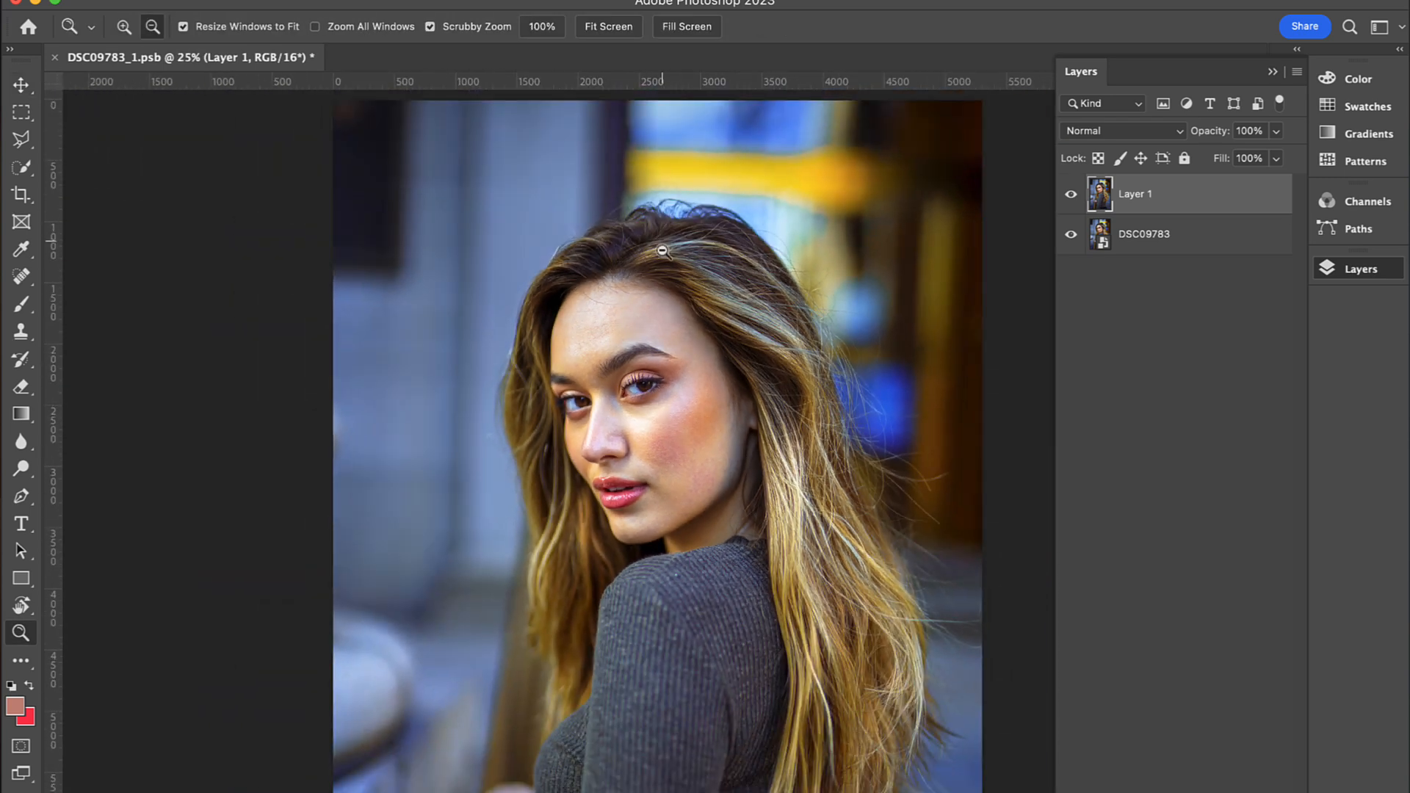
alt+super+click(666, 247)
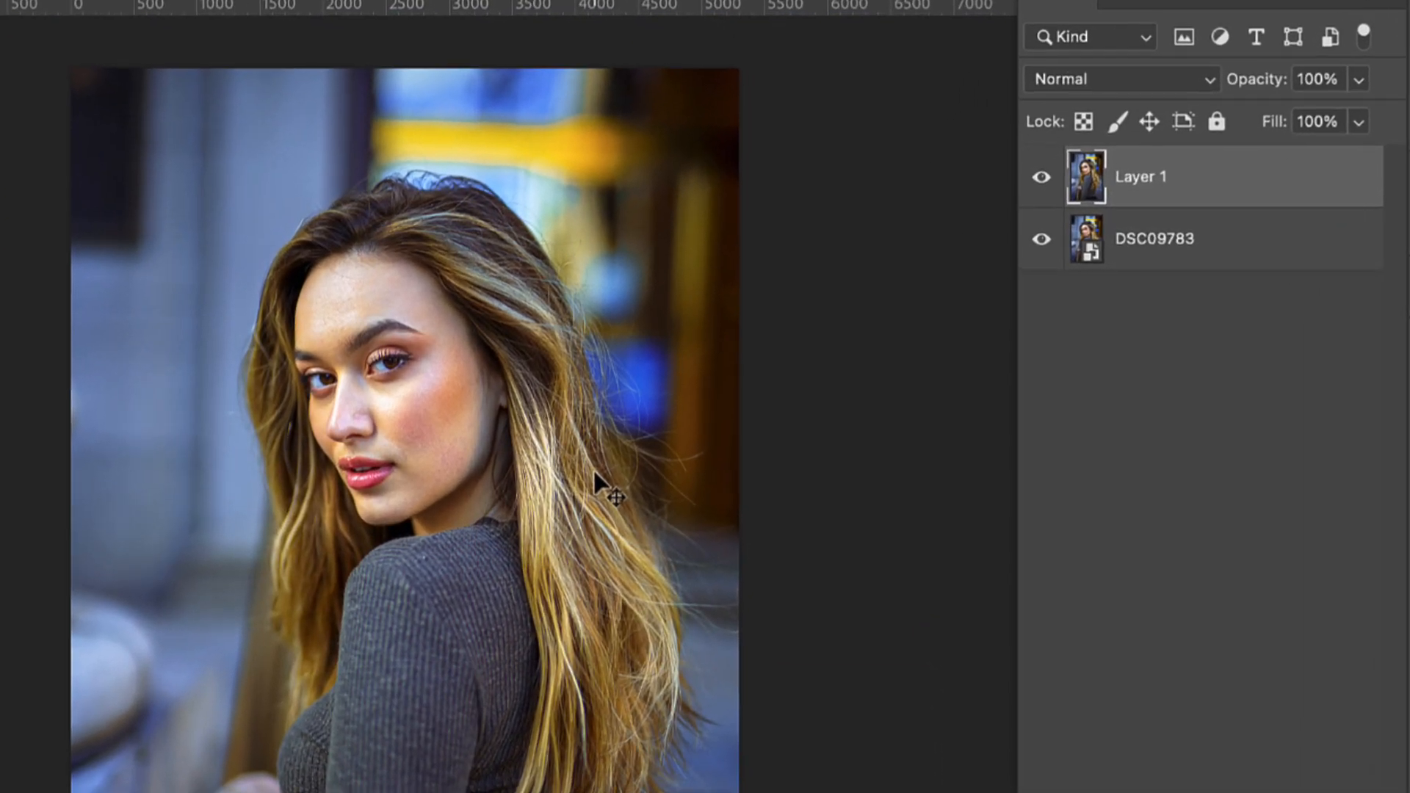
Step: Paste the Skin Retouching (MANUAL) group above Layer 1 and compare the facial skin with and without it
key(super+v)
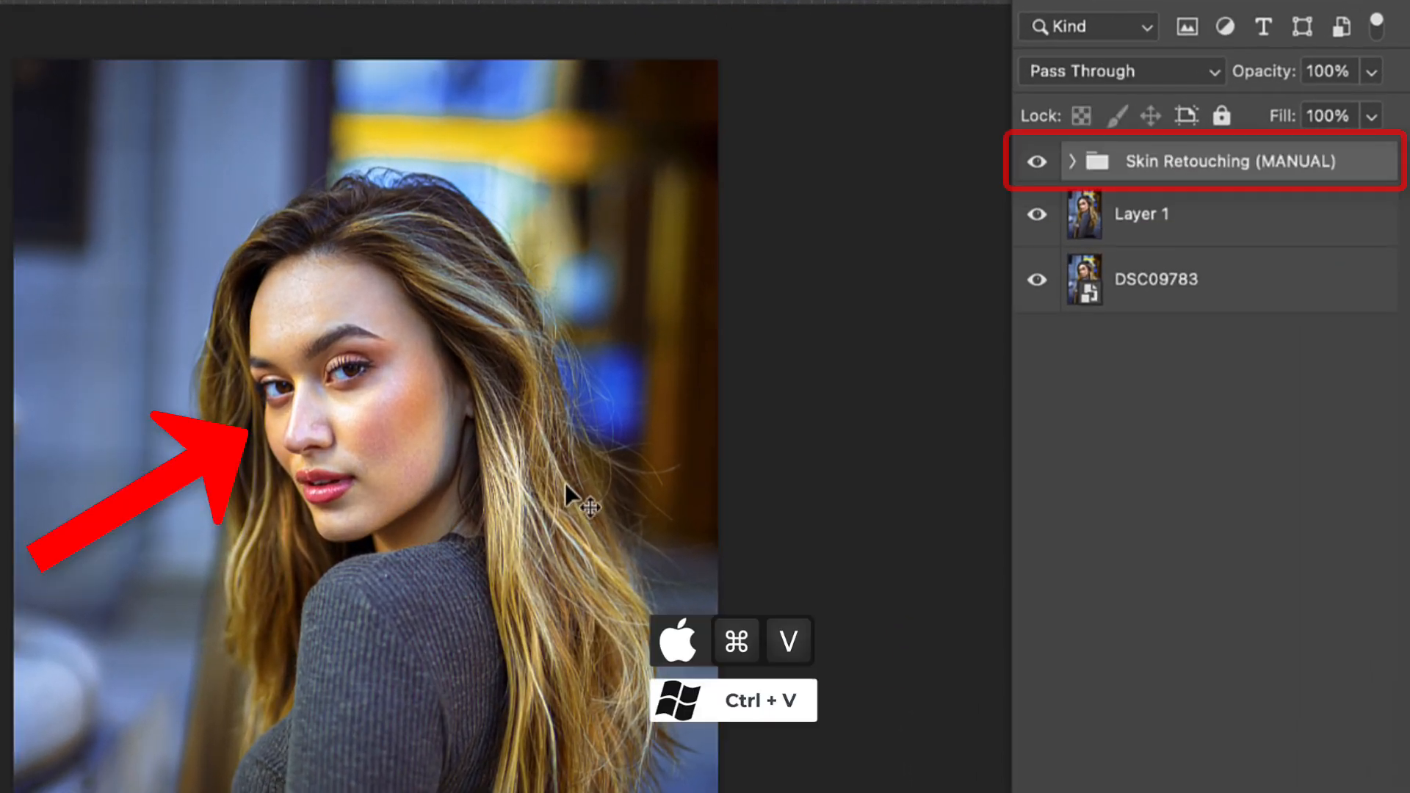
super+click(368, 403)
super+click(368, 401)
super+click(362, 382)
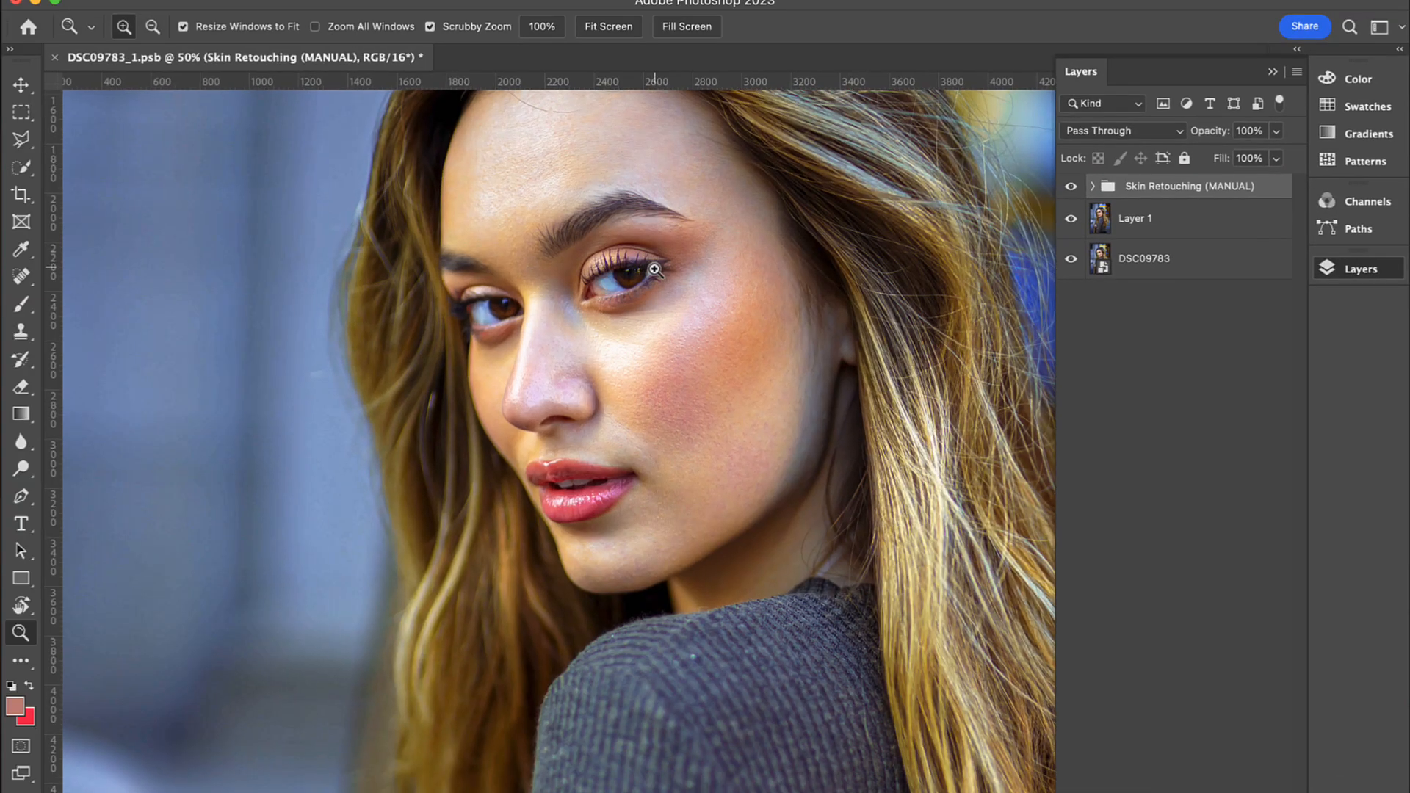
super+click(655, 269)
scroll(868, 360, up, 3)
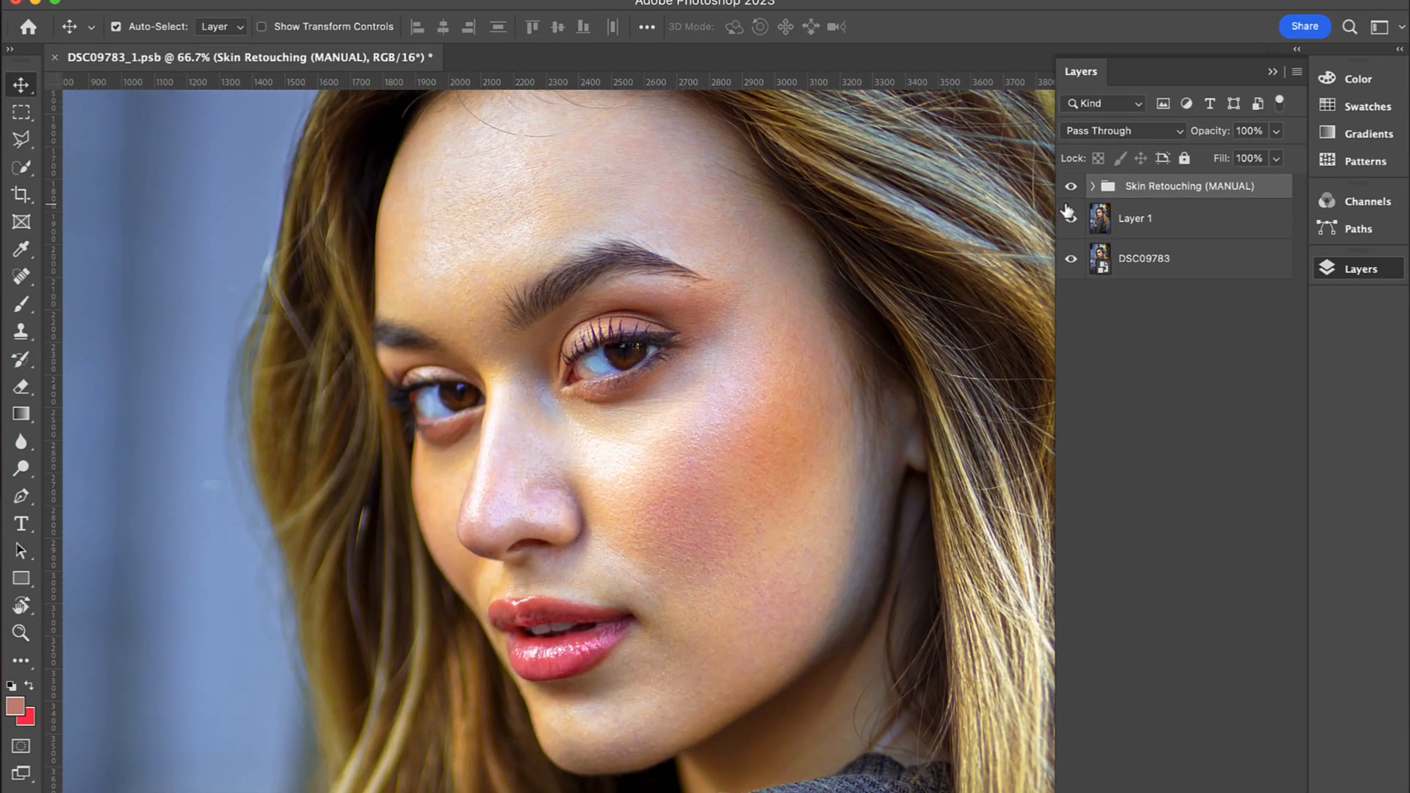
click(1072, 188)
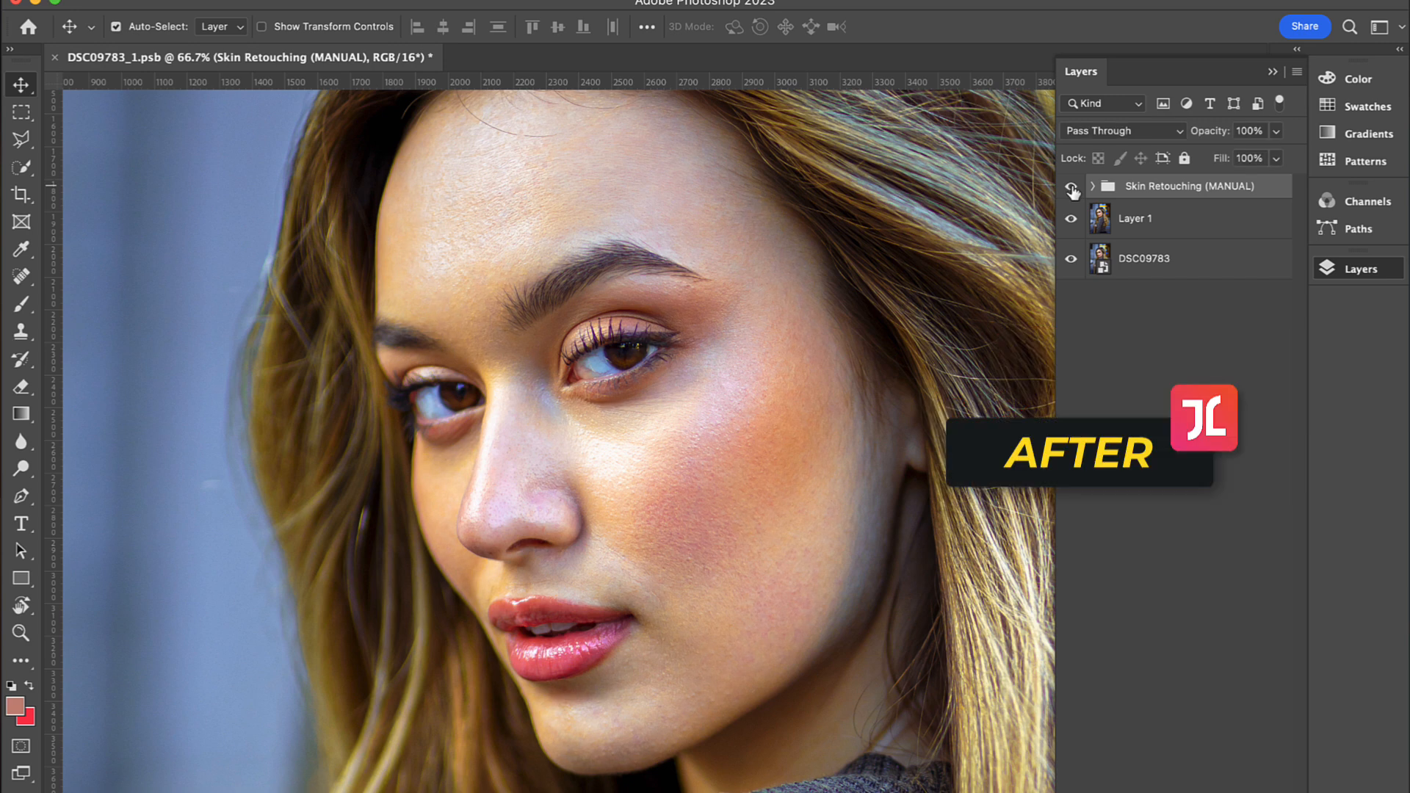
click(1072, 189)
click(1071, 188)
Step: Check the effect of the Skin Retouching (MANUAL) group from farther out, ending with the whole portrait in view
mouse_move(849, 344)
mouse_down()
mouse_move(812, 340)
mouse_move(843, 321)
mouse_up()
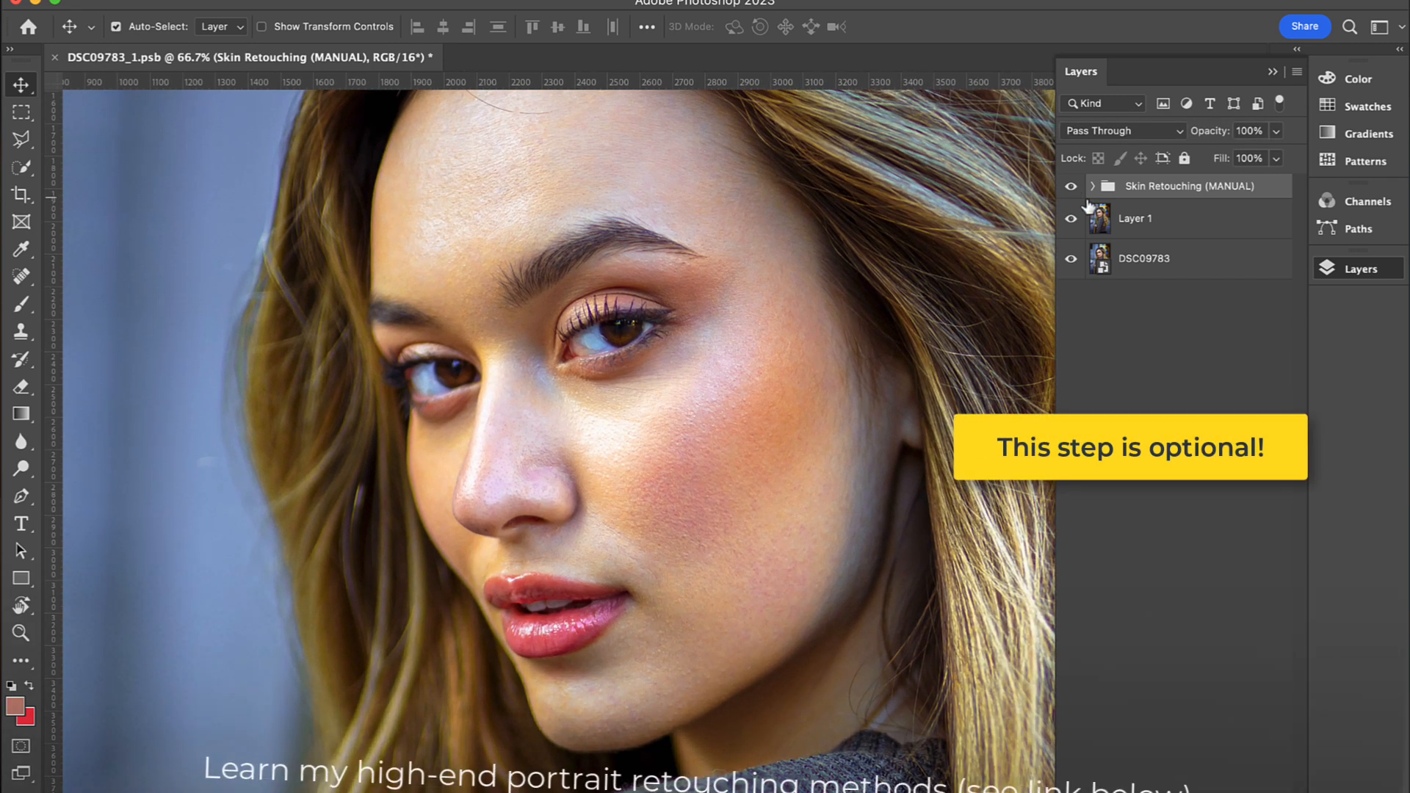
key(z)
alt+click(742, 381)
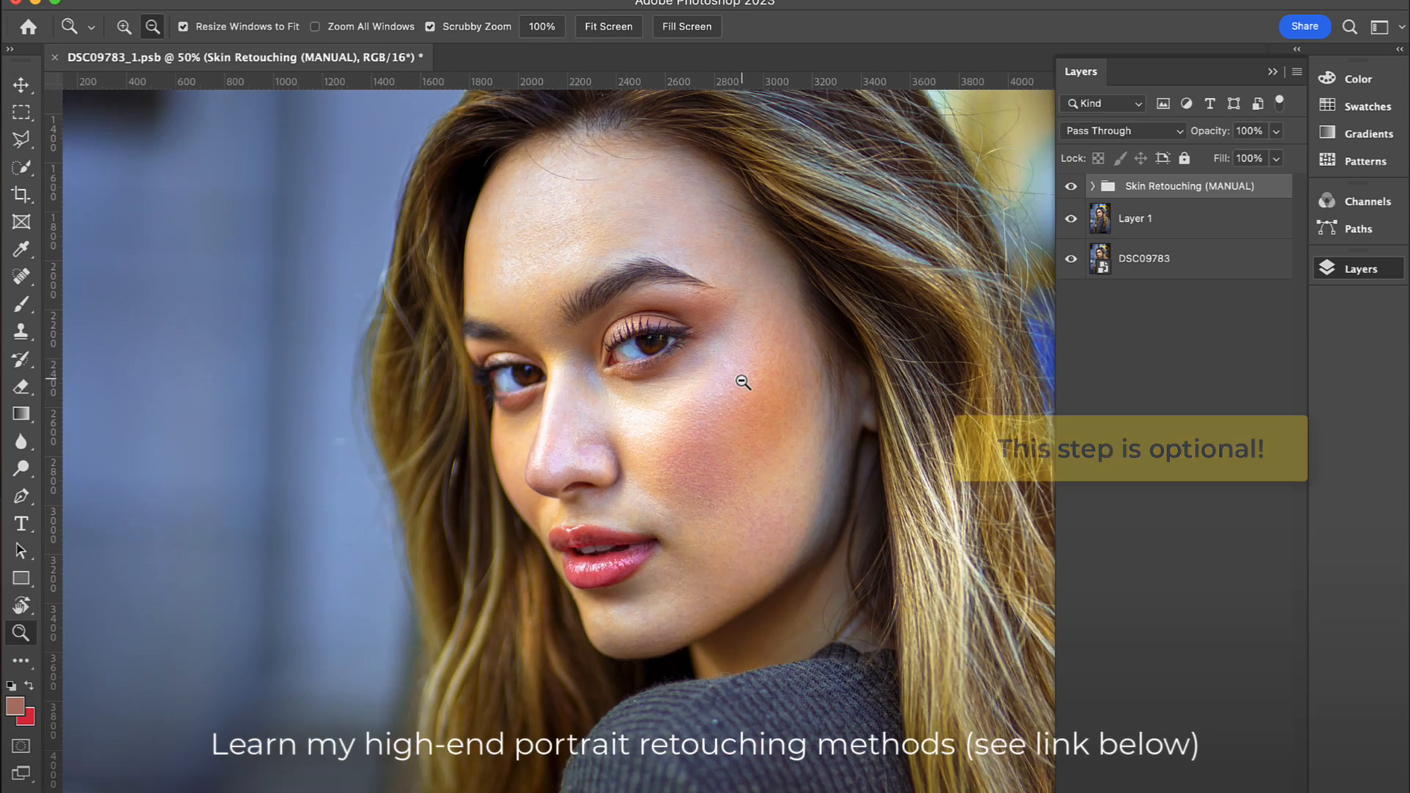
alt+click(743, 382)
key(v)
click(1071, 186)
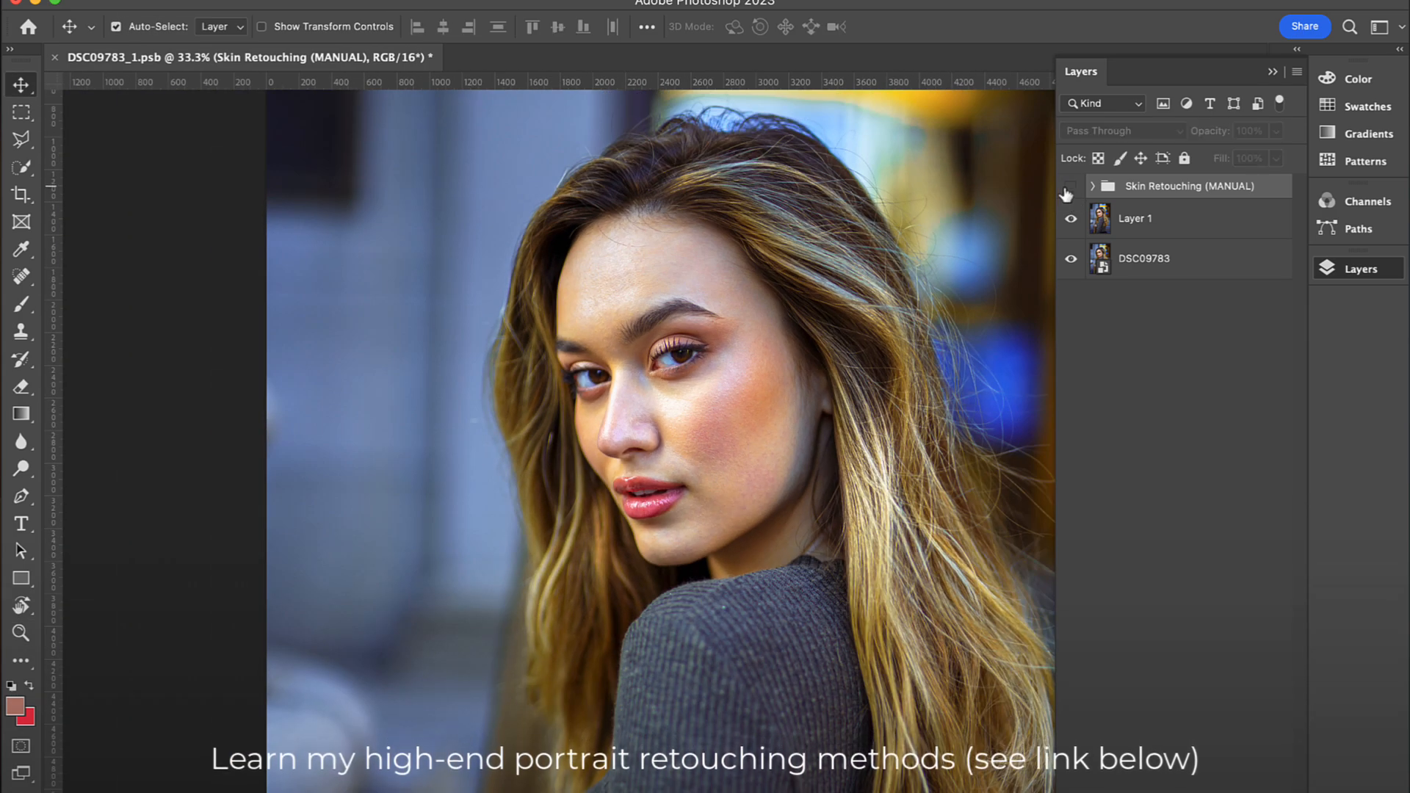
key(z)
alt+click(685, 265)
key(v)
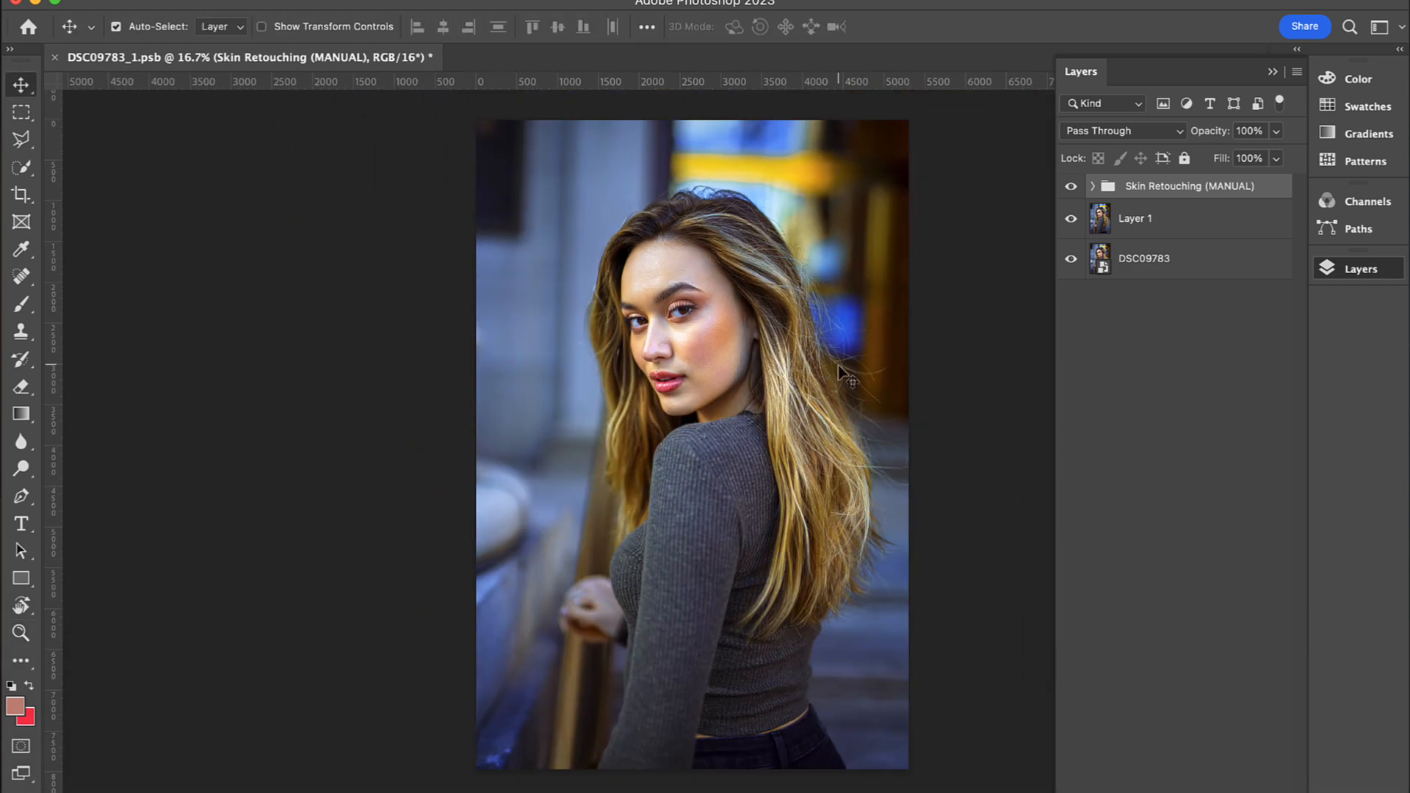
Step: Apply the Retouch4me Portrait Volumes filter to Layer 1 with Blend set to 78
click(1101, 224)
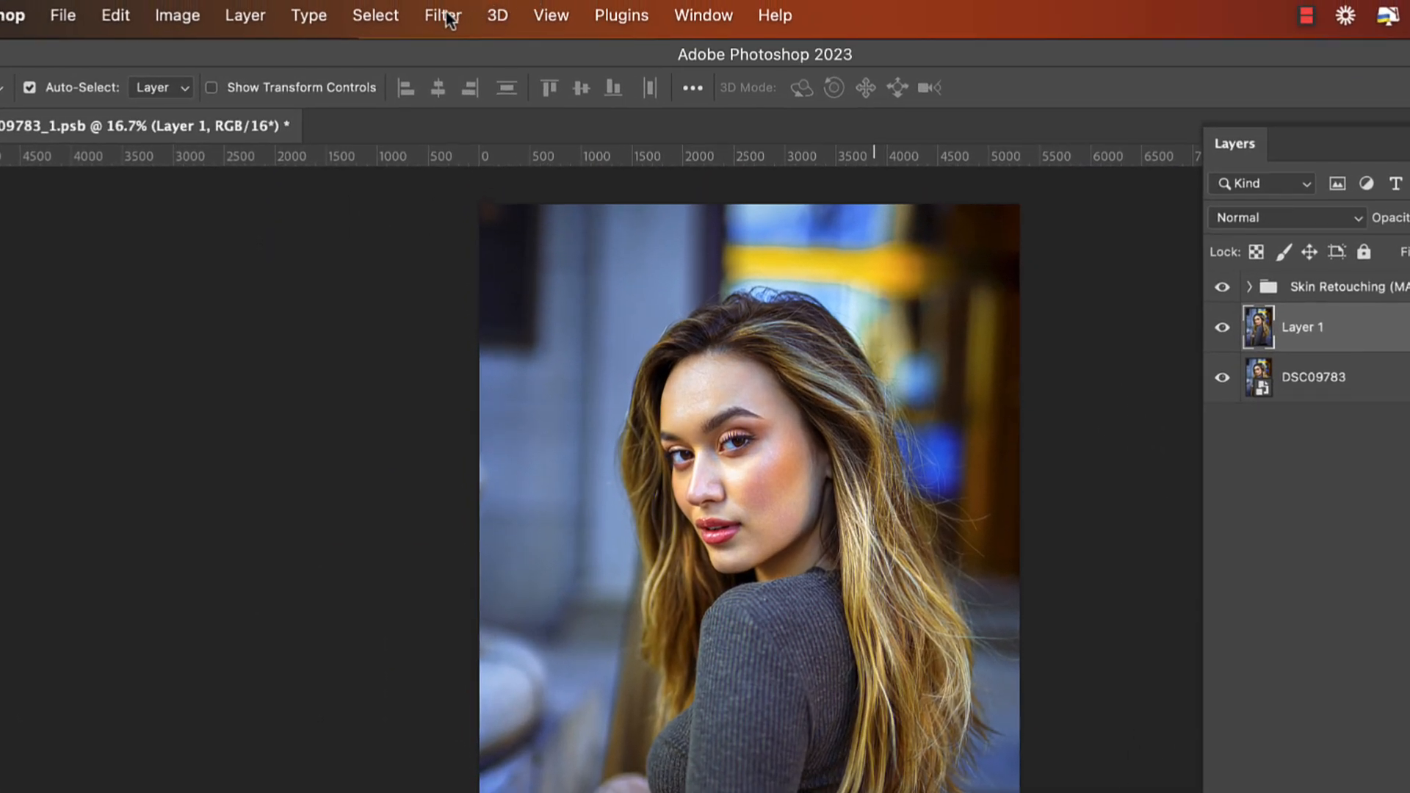
click(444, 7)
mouse_move(697, 580)
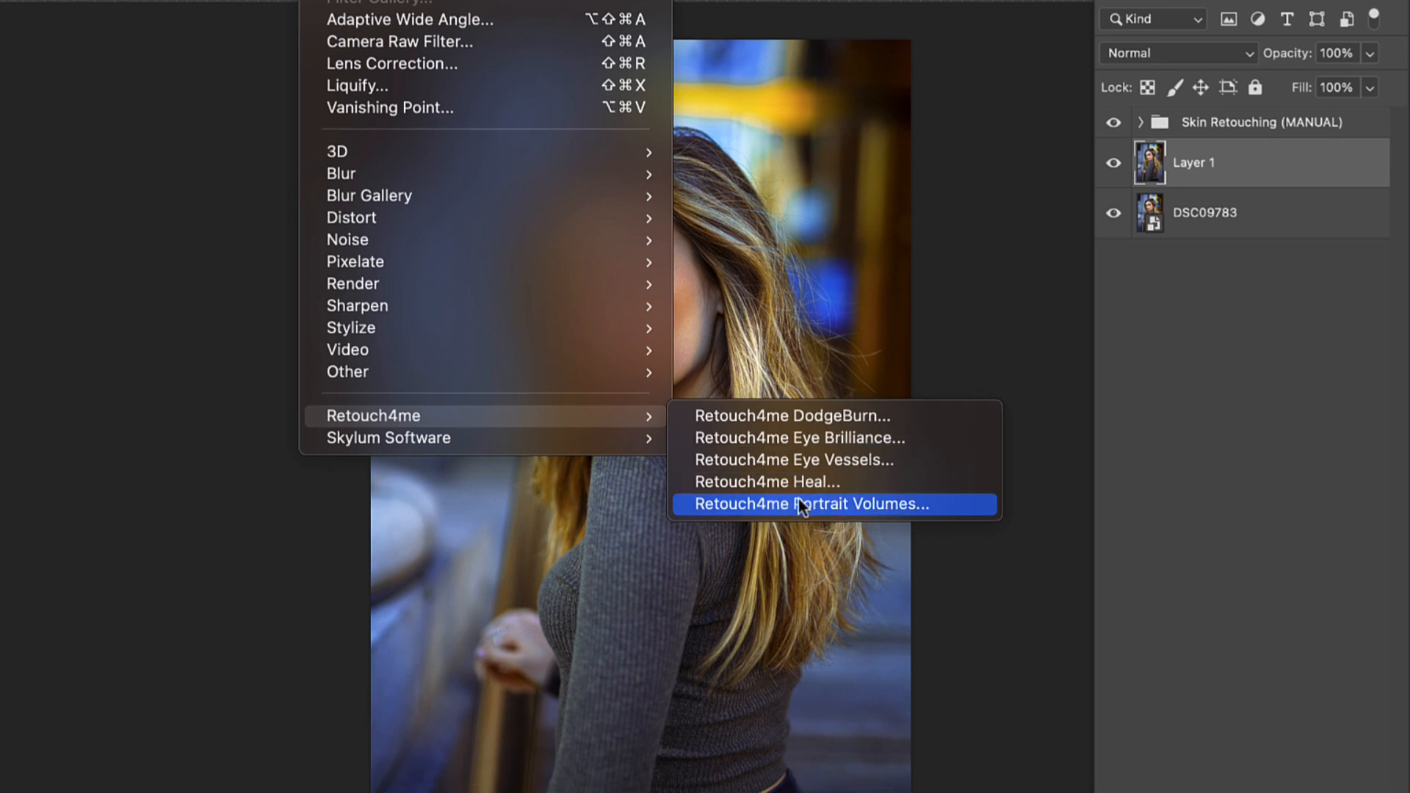
click(801, 506)
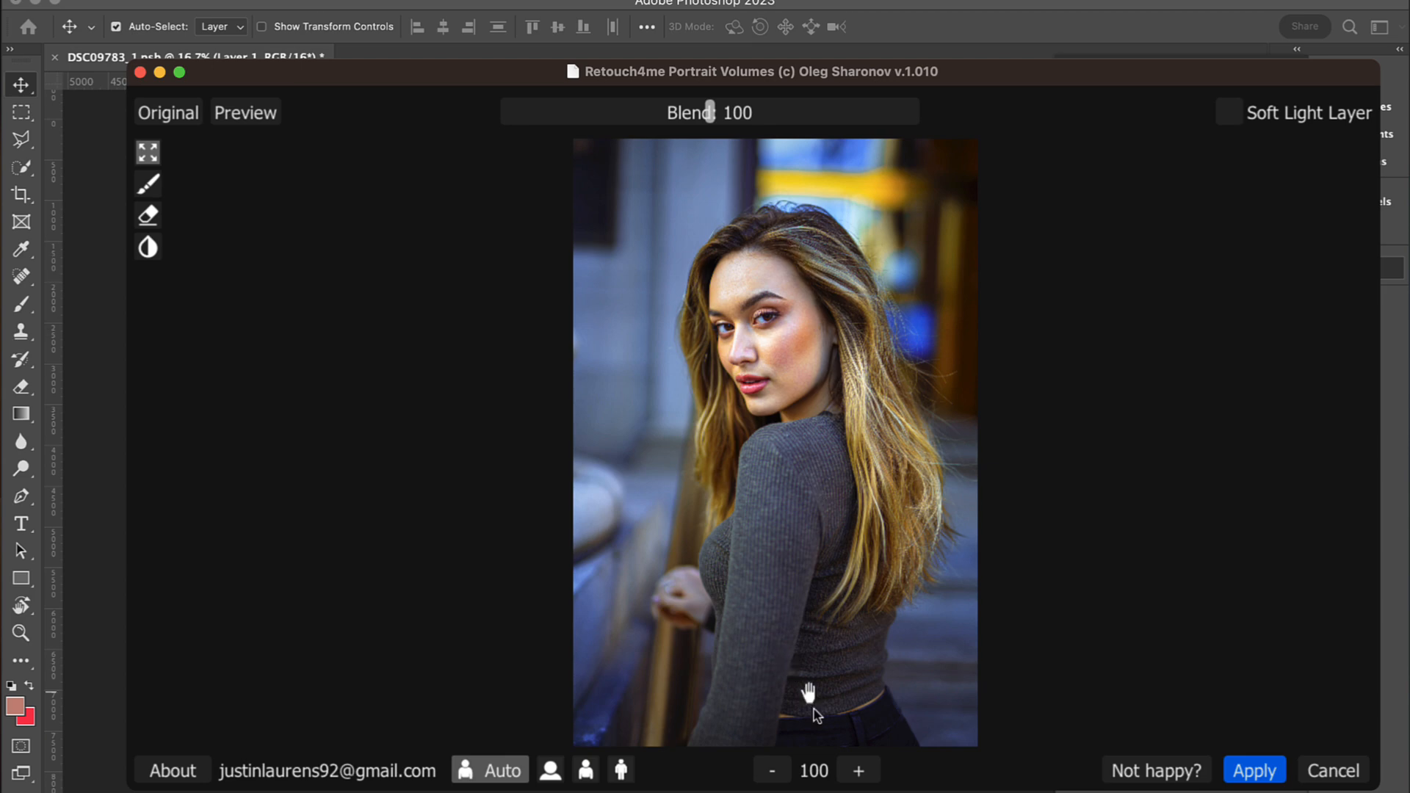
click(858, 771)
click(858, 771)
drag(828, 403, 786, 465)
drag(811, 358, 852, 468)
drag(527, 124, 784, 140)
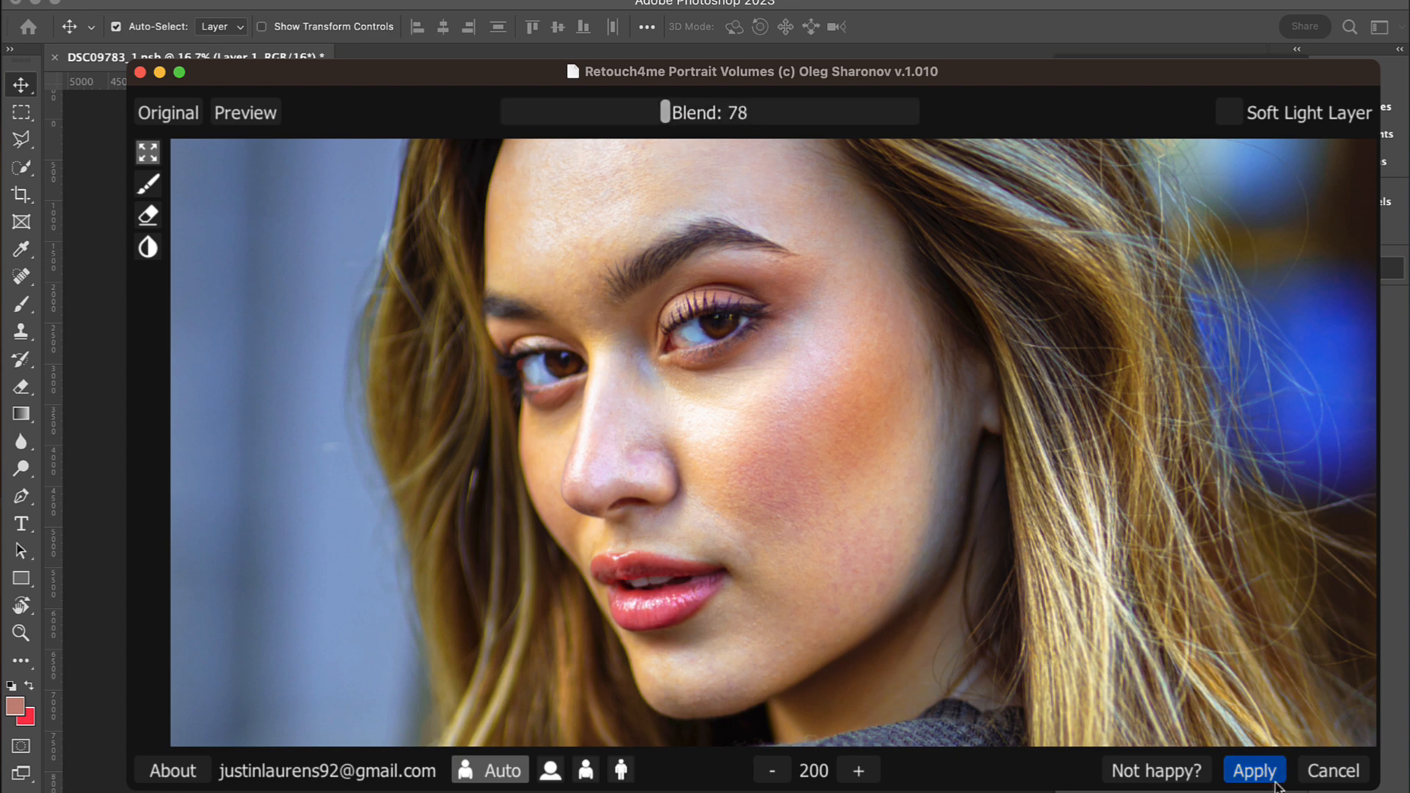
click(1243, 769)
Step: Examine the facial contours closely with and without Layer 1 after the Portrait Volumes filter
key(z)
click(697, 314)
click(698, 316)
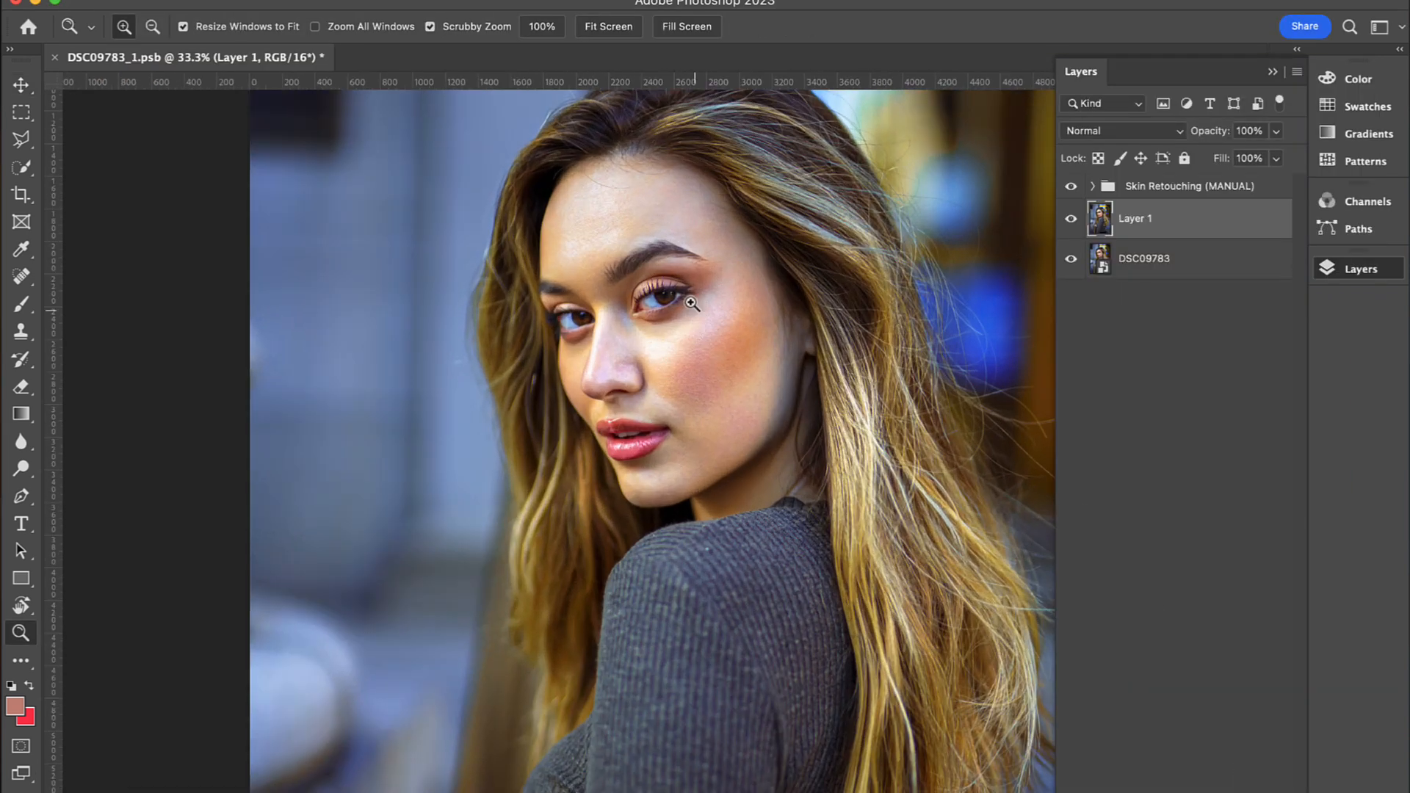
click(698, 316)
drag(758, 289, 751, 330)
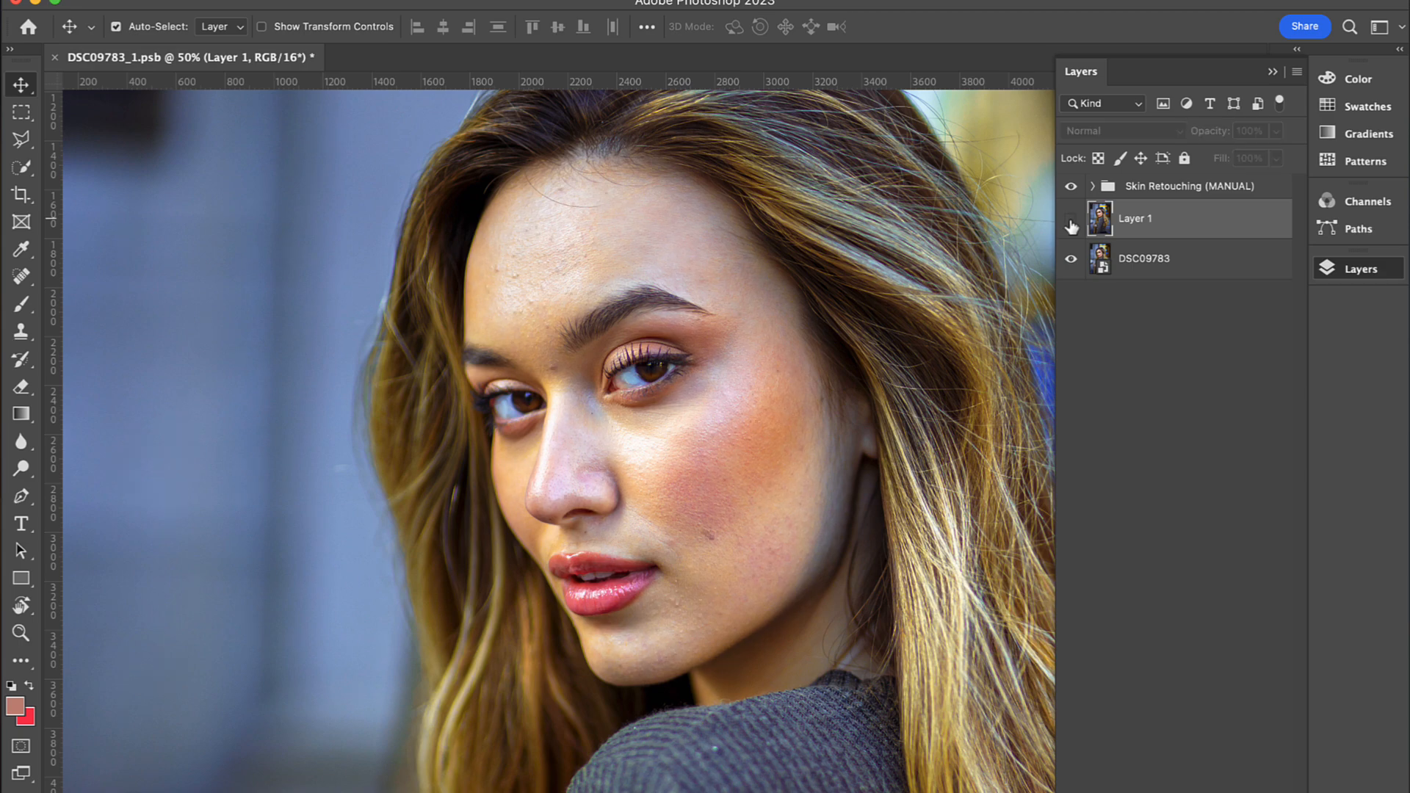
key(z)
alt+click(649, 301)
alt+click(647, 301)
alt+click(635, 300)
key(z)
click(630, 303)
click(630, 302)
click(630, 303)
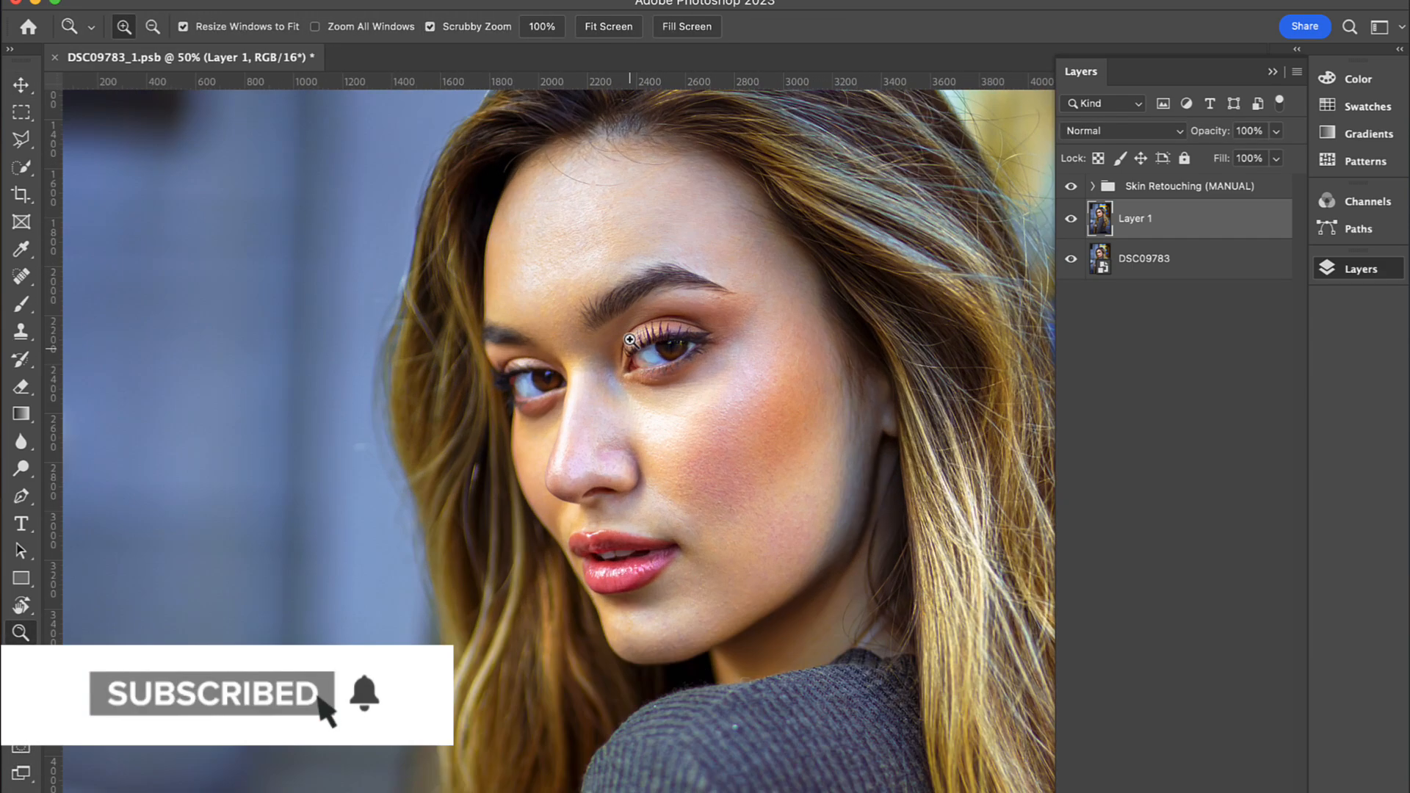
Step: Copy a rectangular area around both eyes, from forehead to nose, from Layer 1 onto a new layer and view it in isolation
key(m)
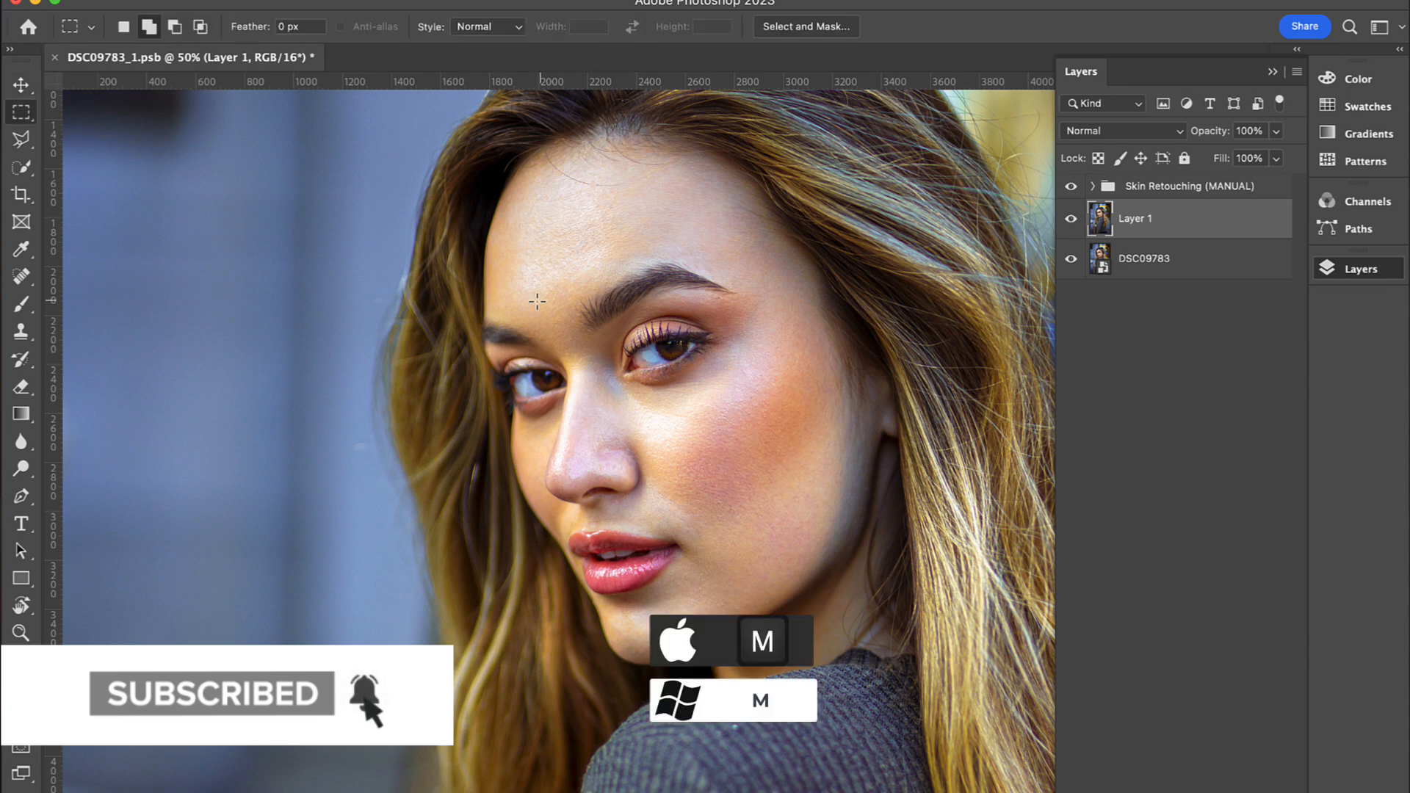
drag(419, 224, 846, 509)
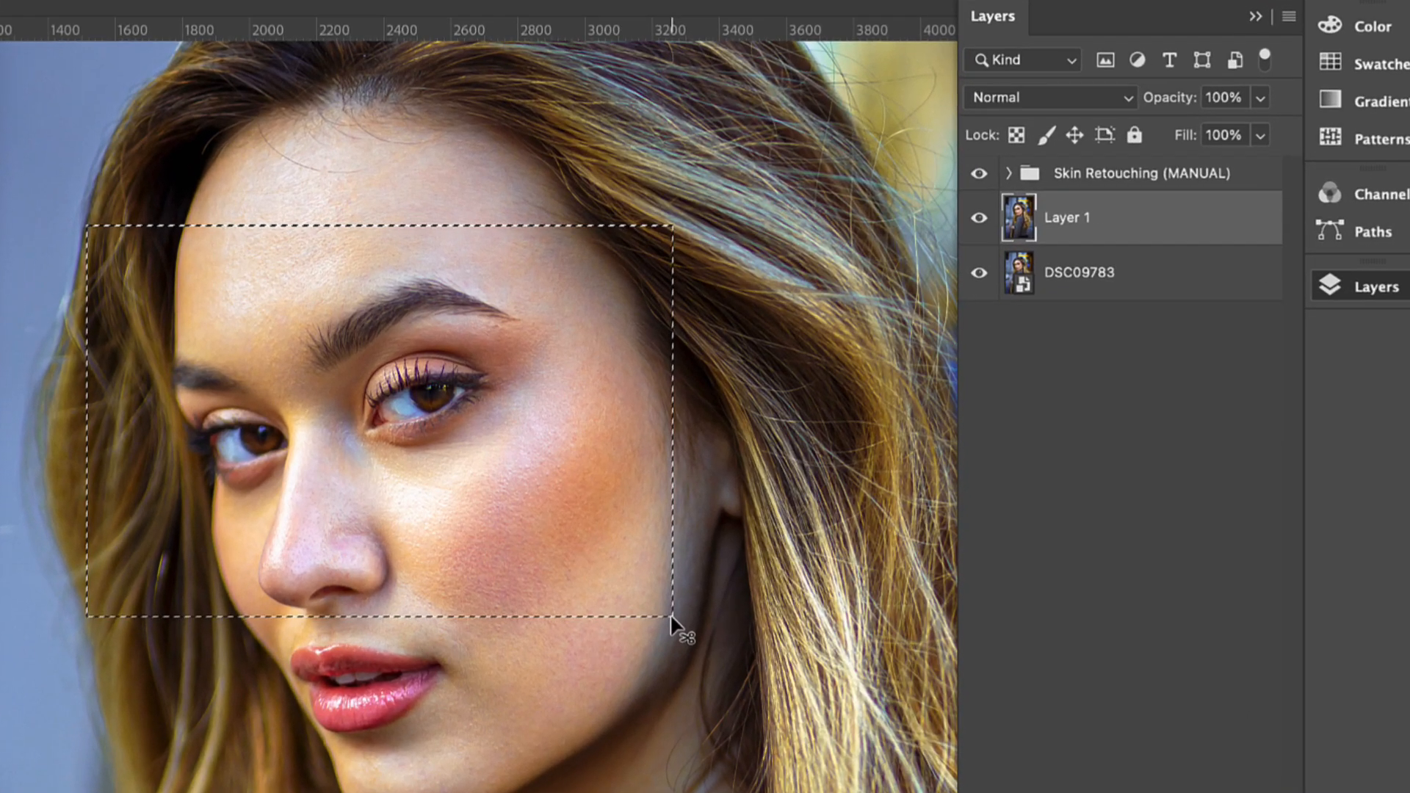
key(super+j)
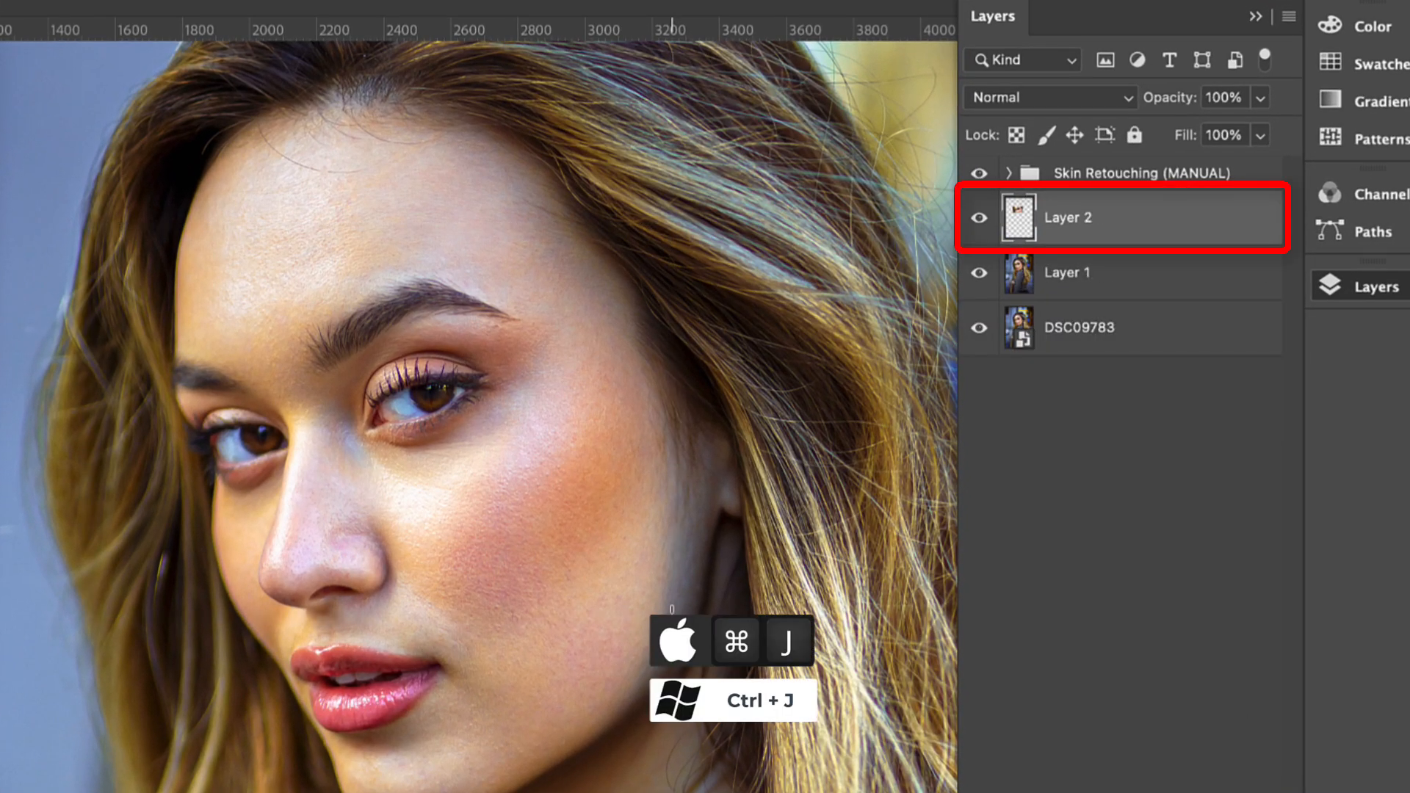
alt+click(978, 220)
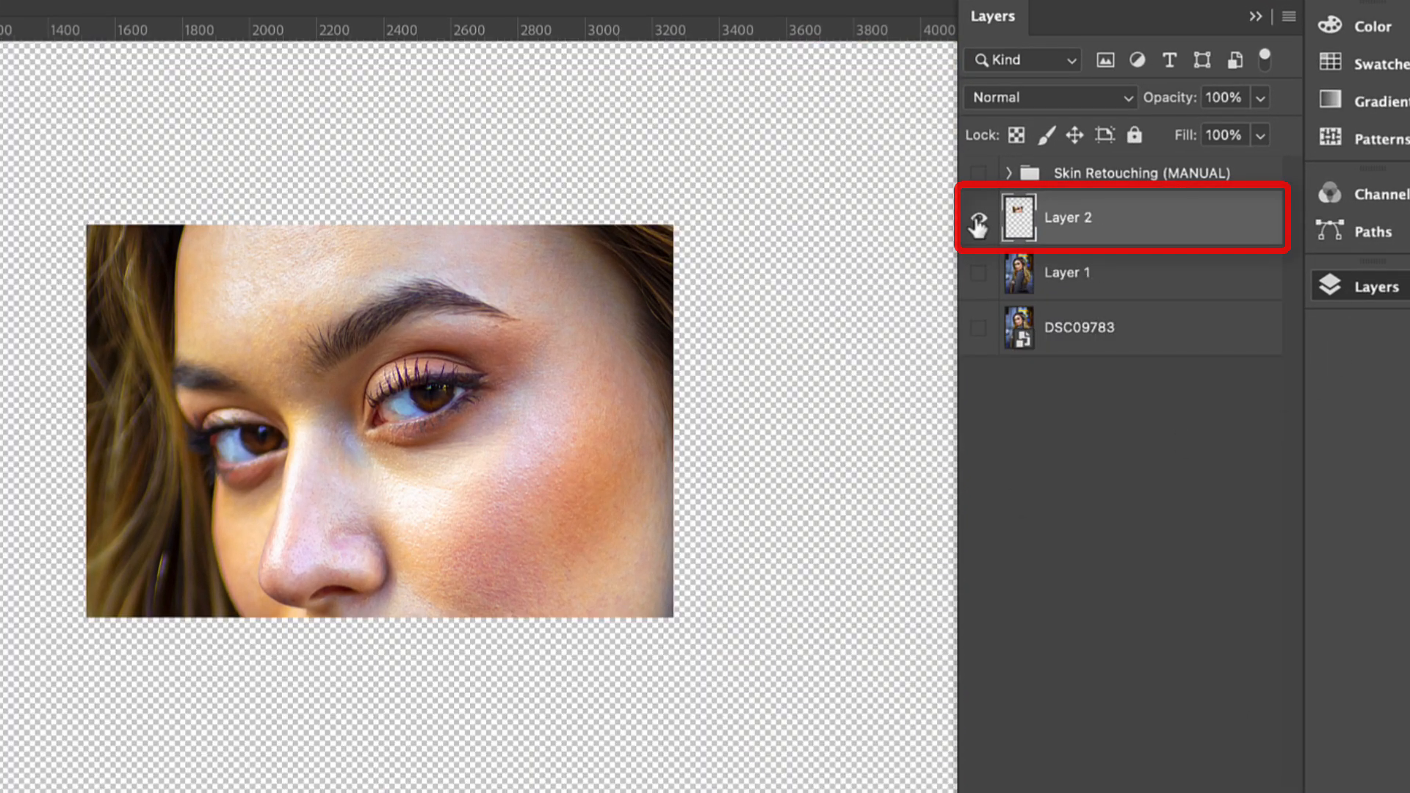
alt+click(978, 220)
Step: Apply the Retouch4me Eye Vessels filter to the copied eye area on Layer 2 with Blend set to 70
click(397, 17)
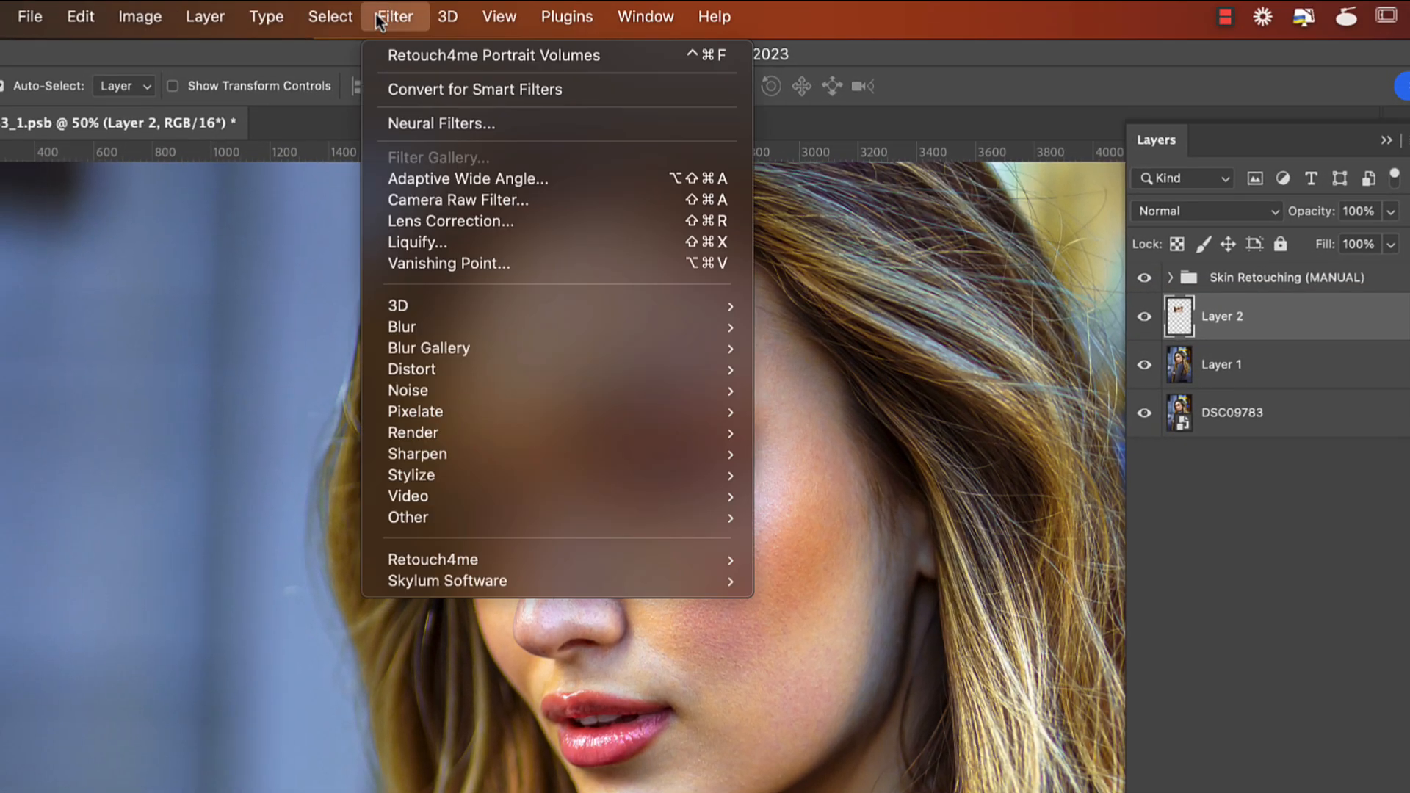
mouse_move(508, 562)
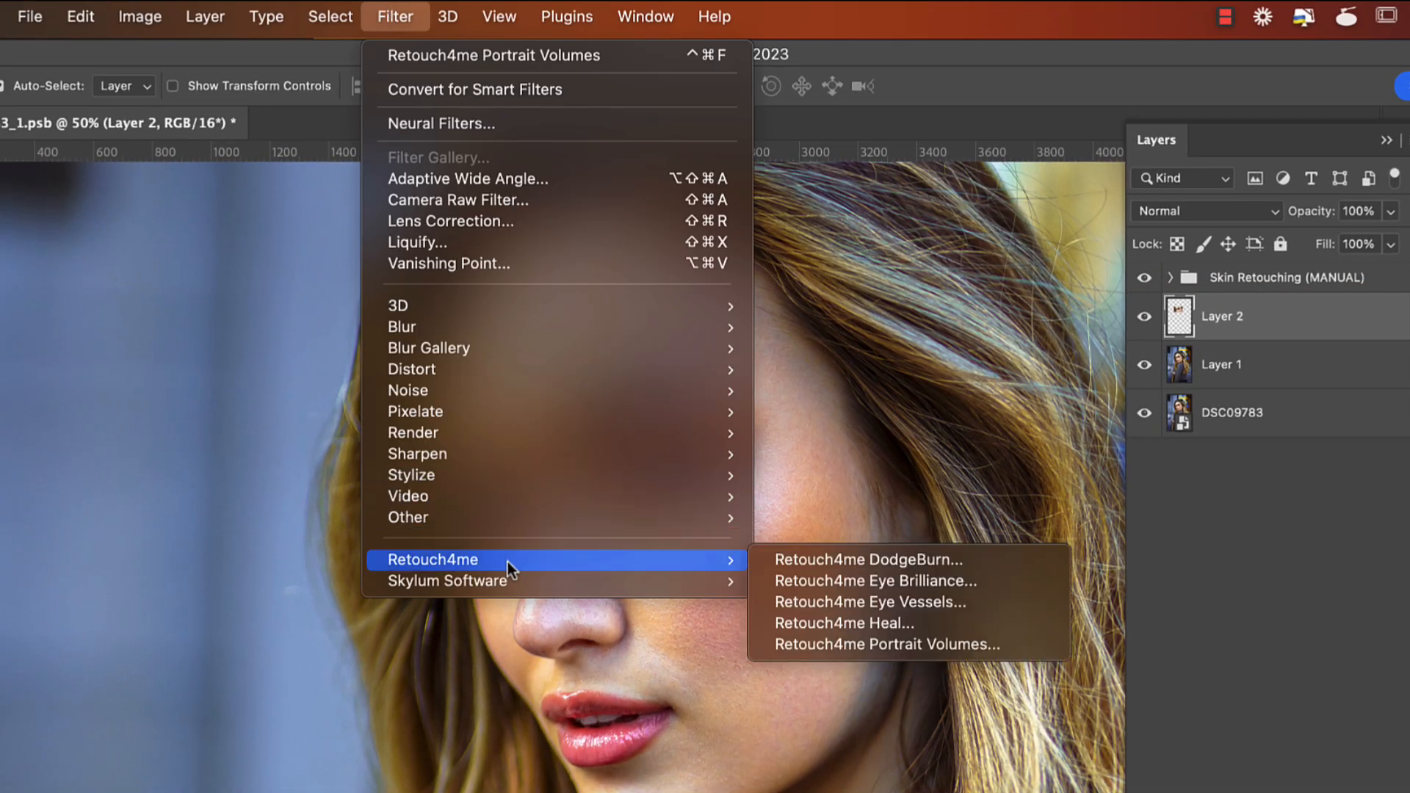
click(874, 601)
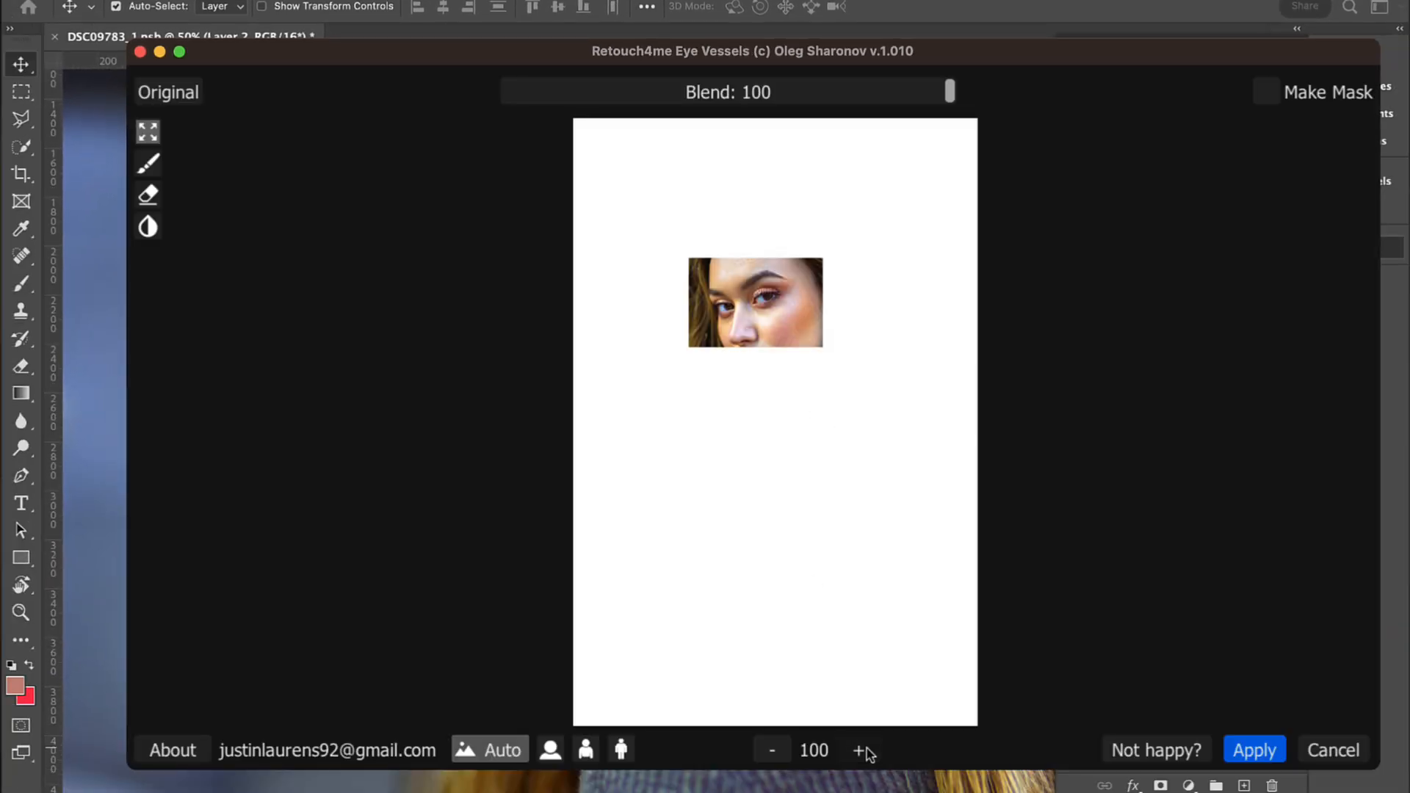
click(862, 750)
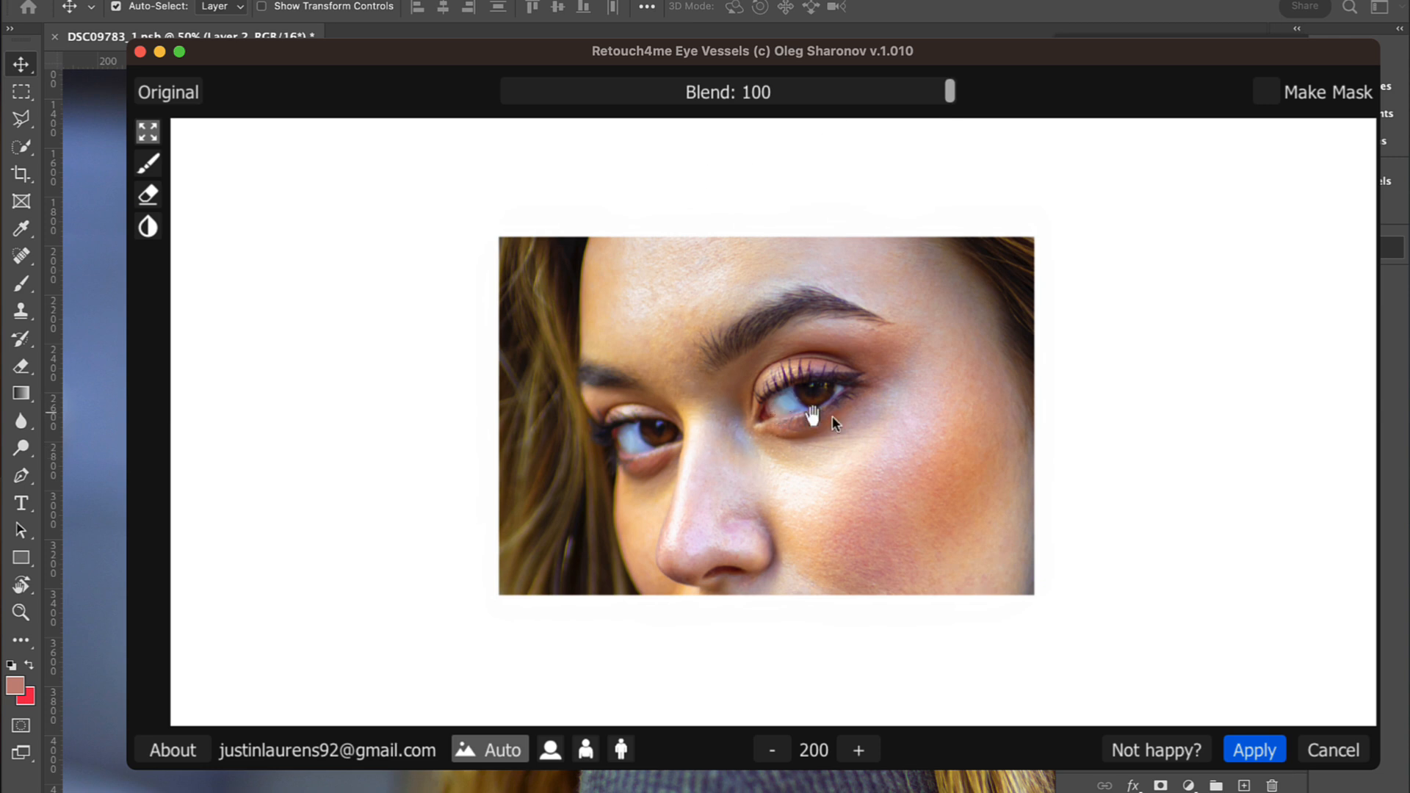
drag(947, 91, 713, 123)
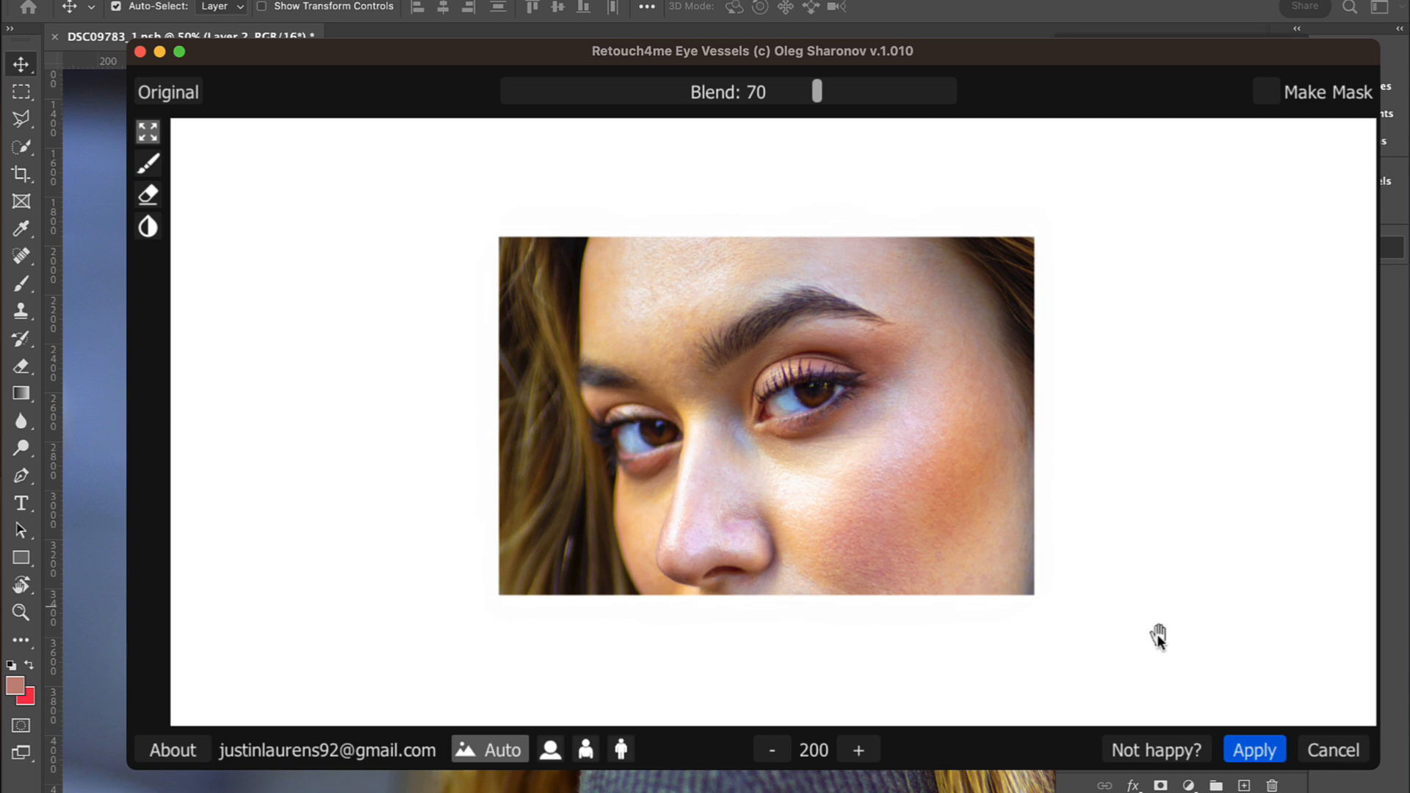
click(1253, 752)
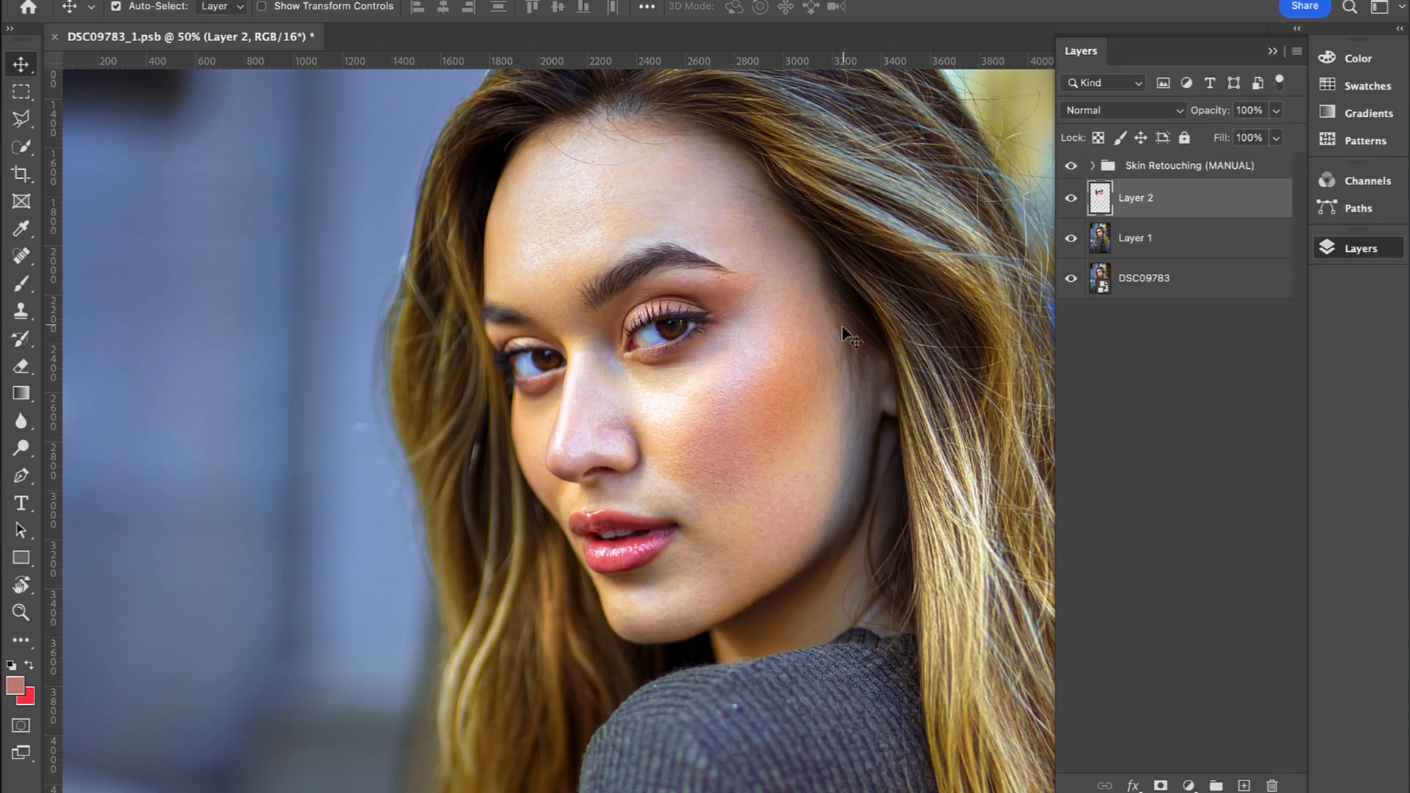
Step: Examine the whites of the eyes at 100% with and without Layer 2, and return to the 50% view
key(z)
click(649, 319)
click(648, 319)
key(v)
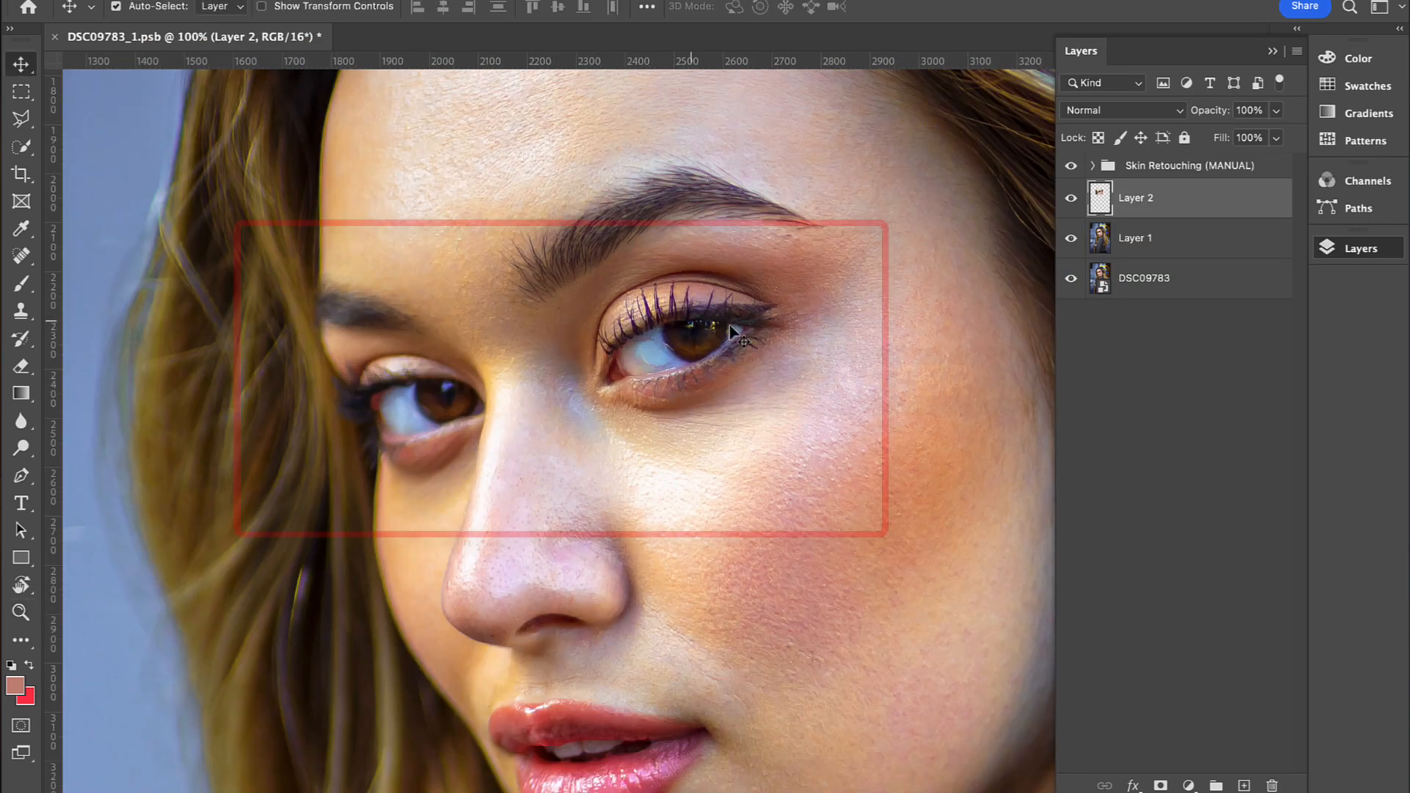
click(1068, 203)
click(1067, 203)
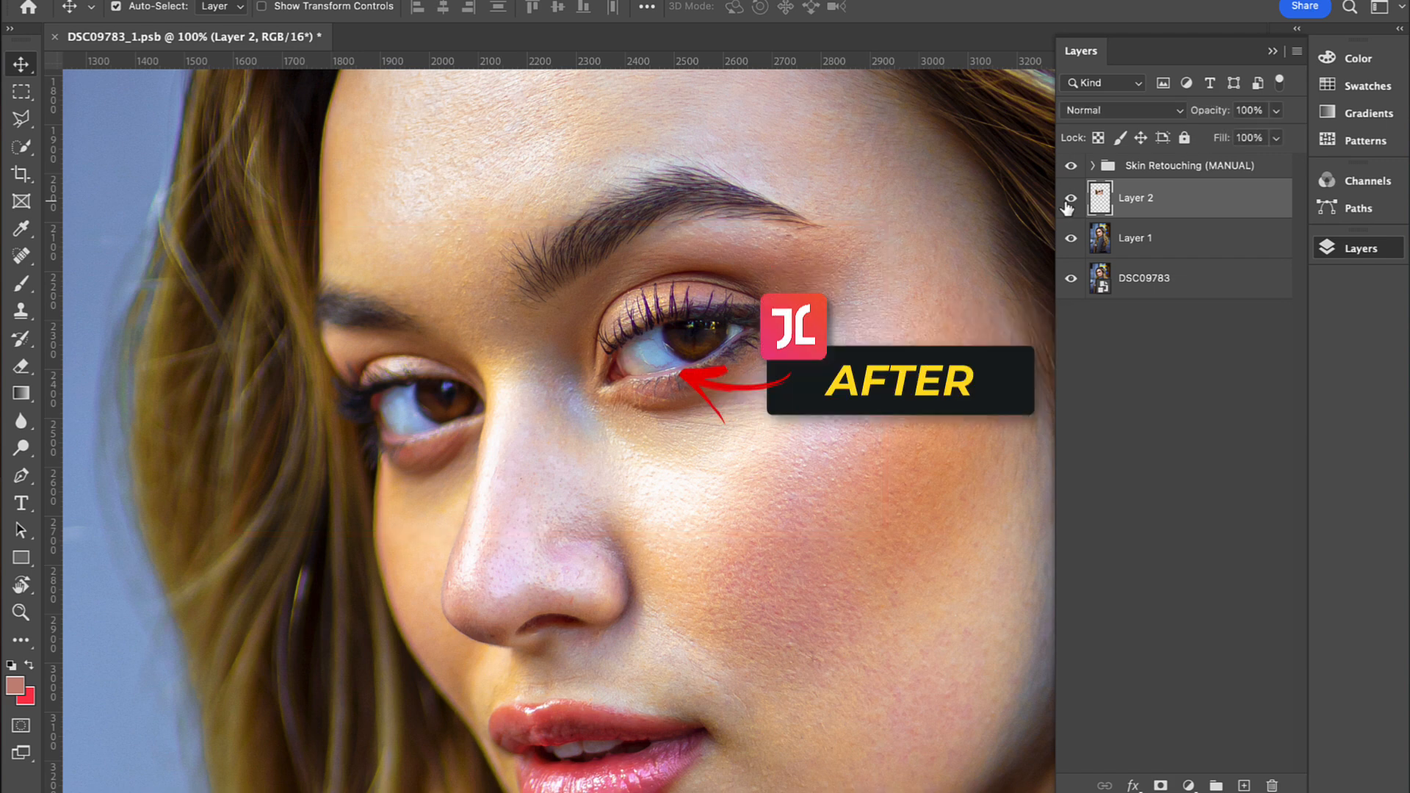
click(1068, 204)
click(1069, 204)
key(z)
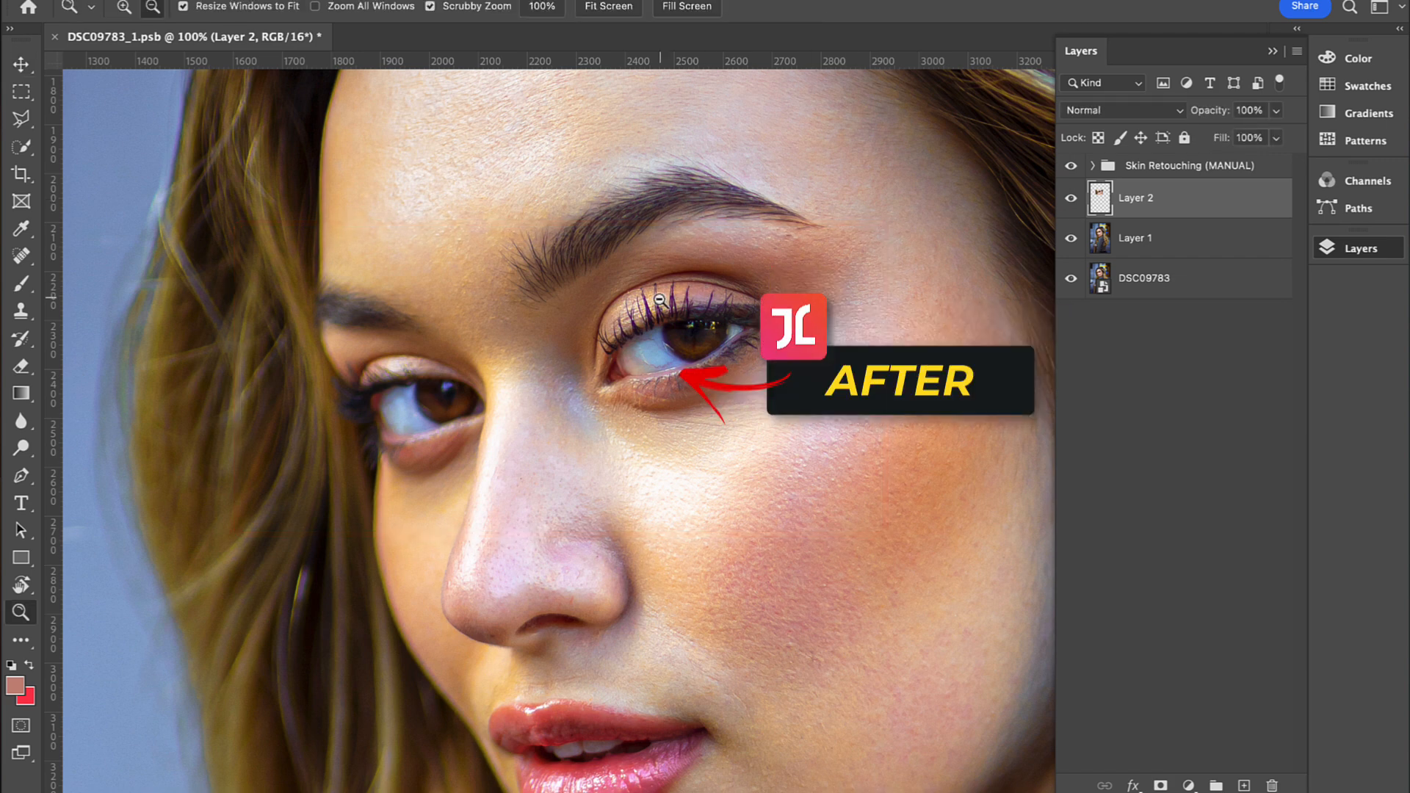
alt+click(611, 311)
alt+click(612, 311)
key(v)
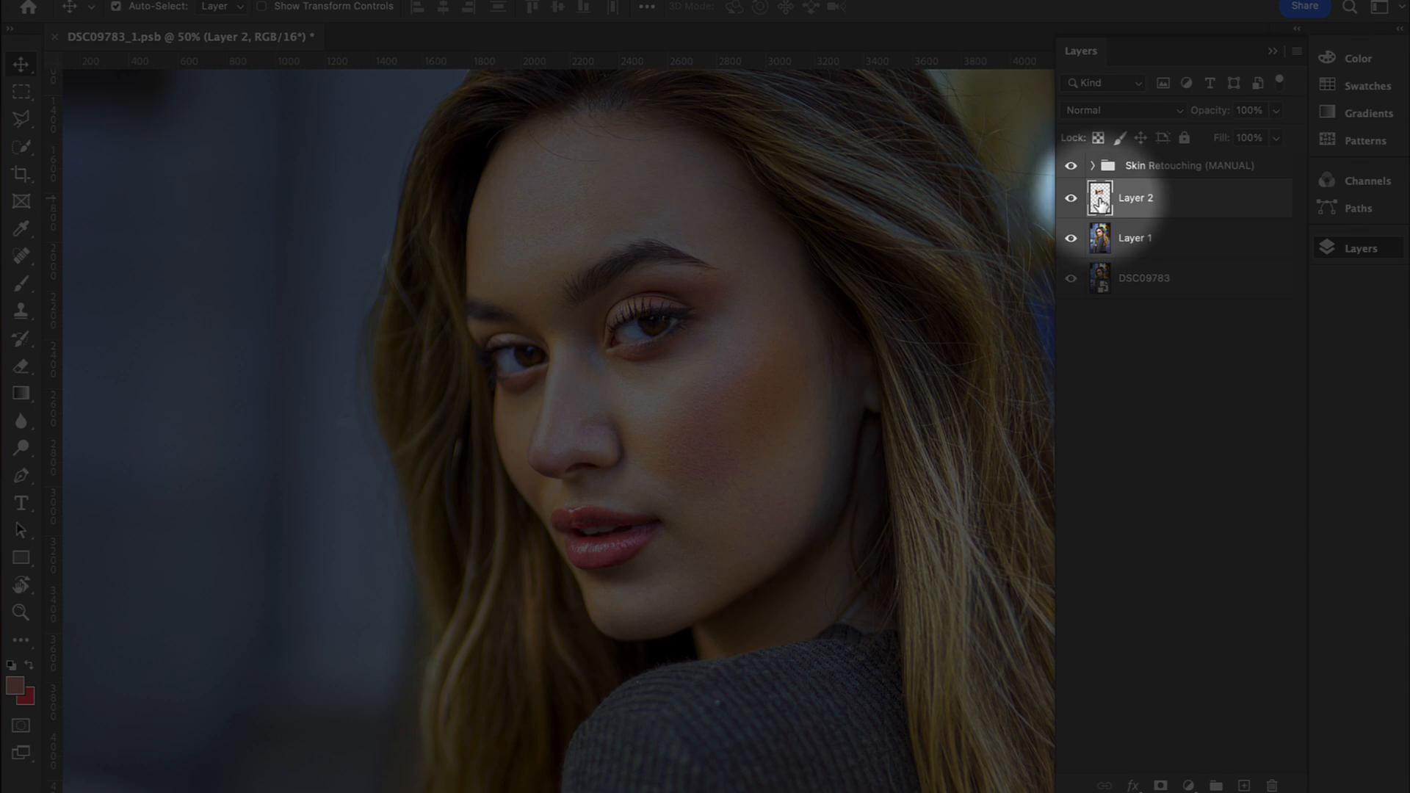
Step: Duplicate Layer 2 containing the retouched eye area
key(ctrl+j)
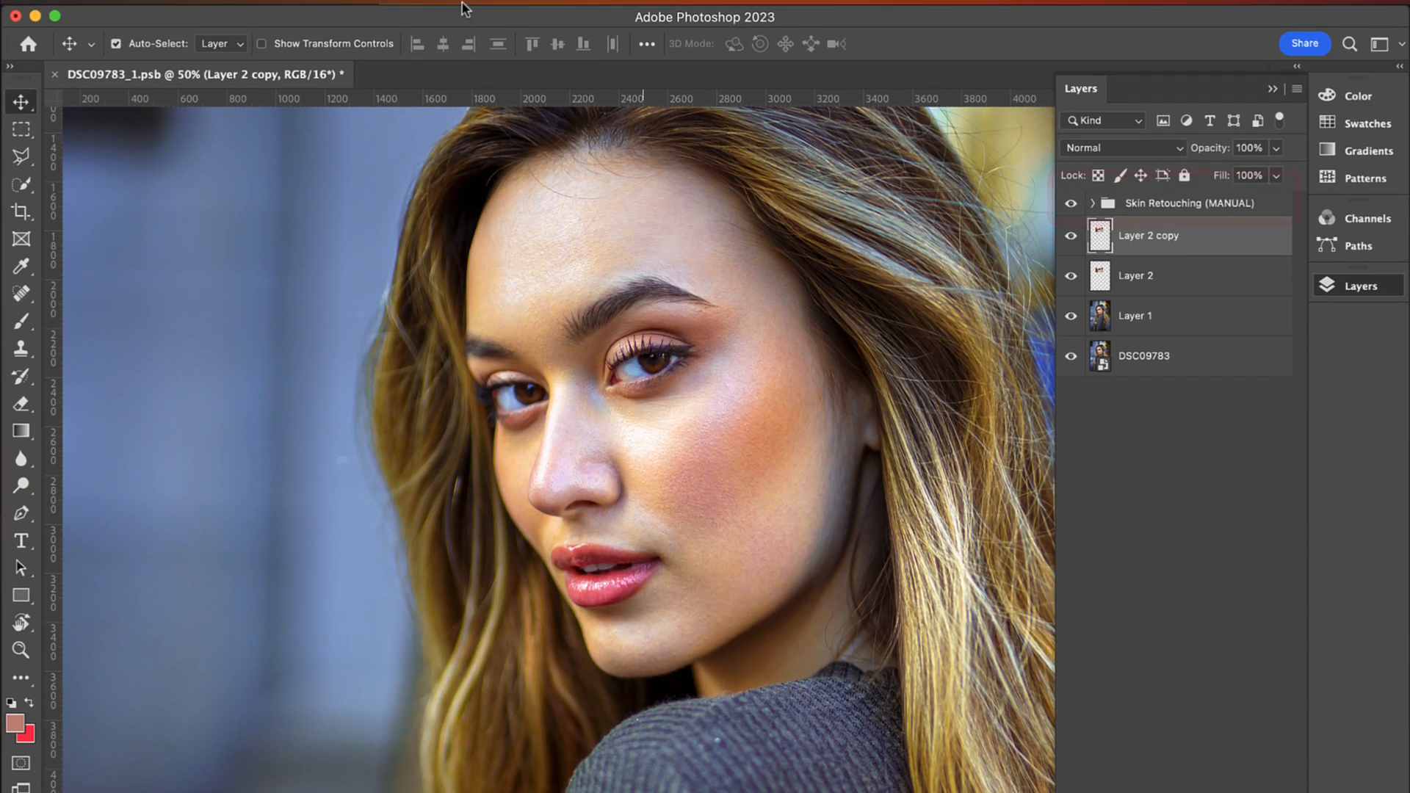
Step: Apply the Retouch4me Eye Brilliance filter to Layer 2 copy with Blend set to 135
click(447, 13)
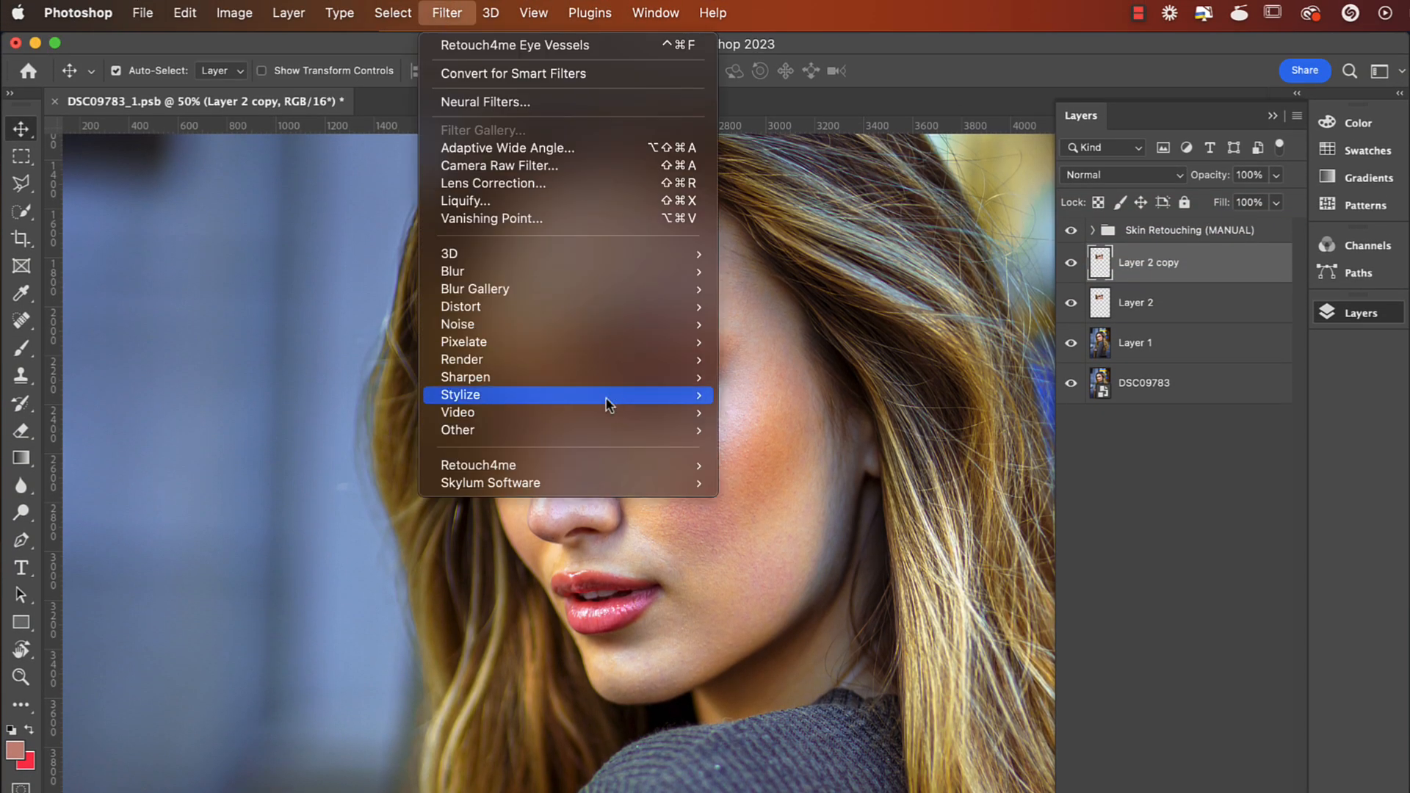
mouse_move(567, 468)
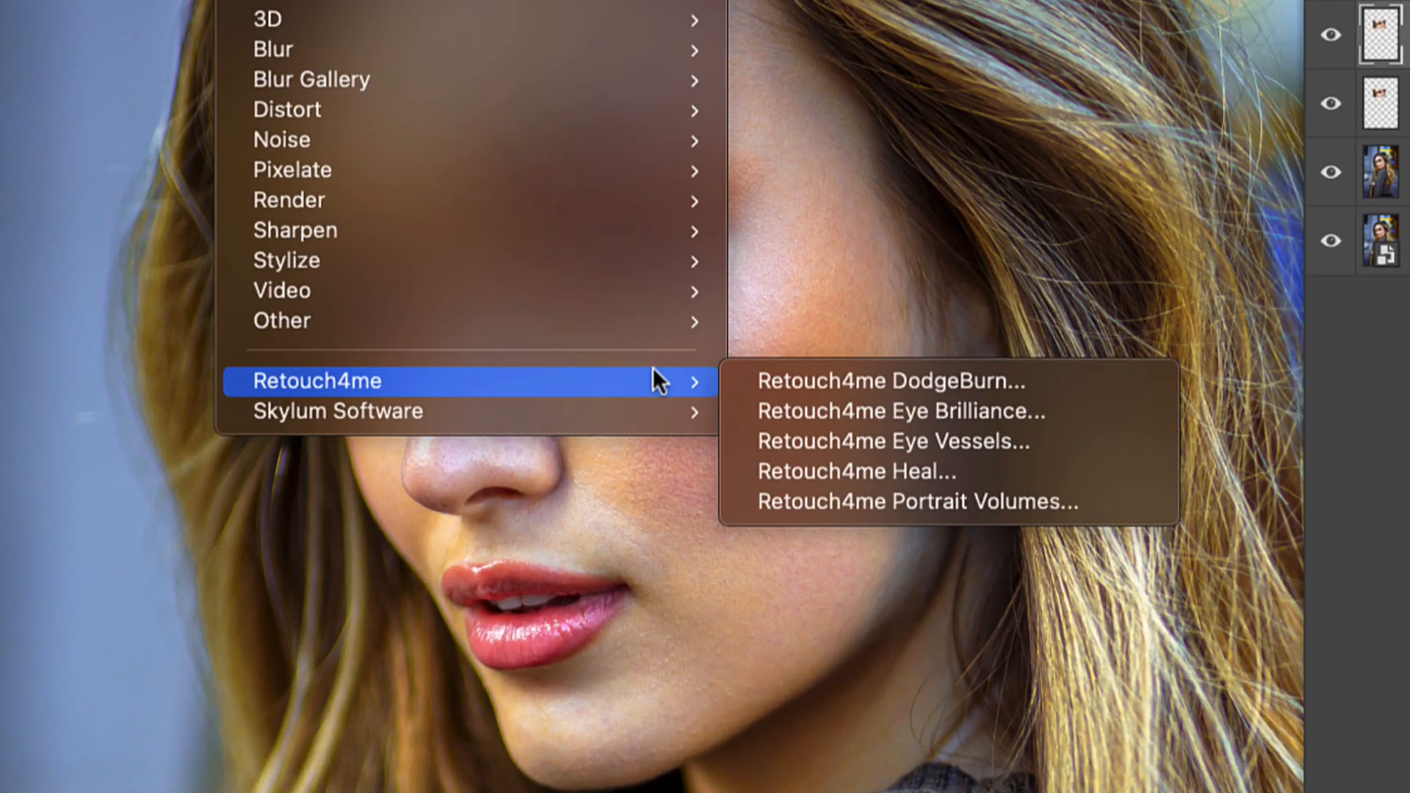
click(871, 408)
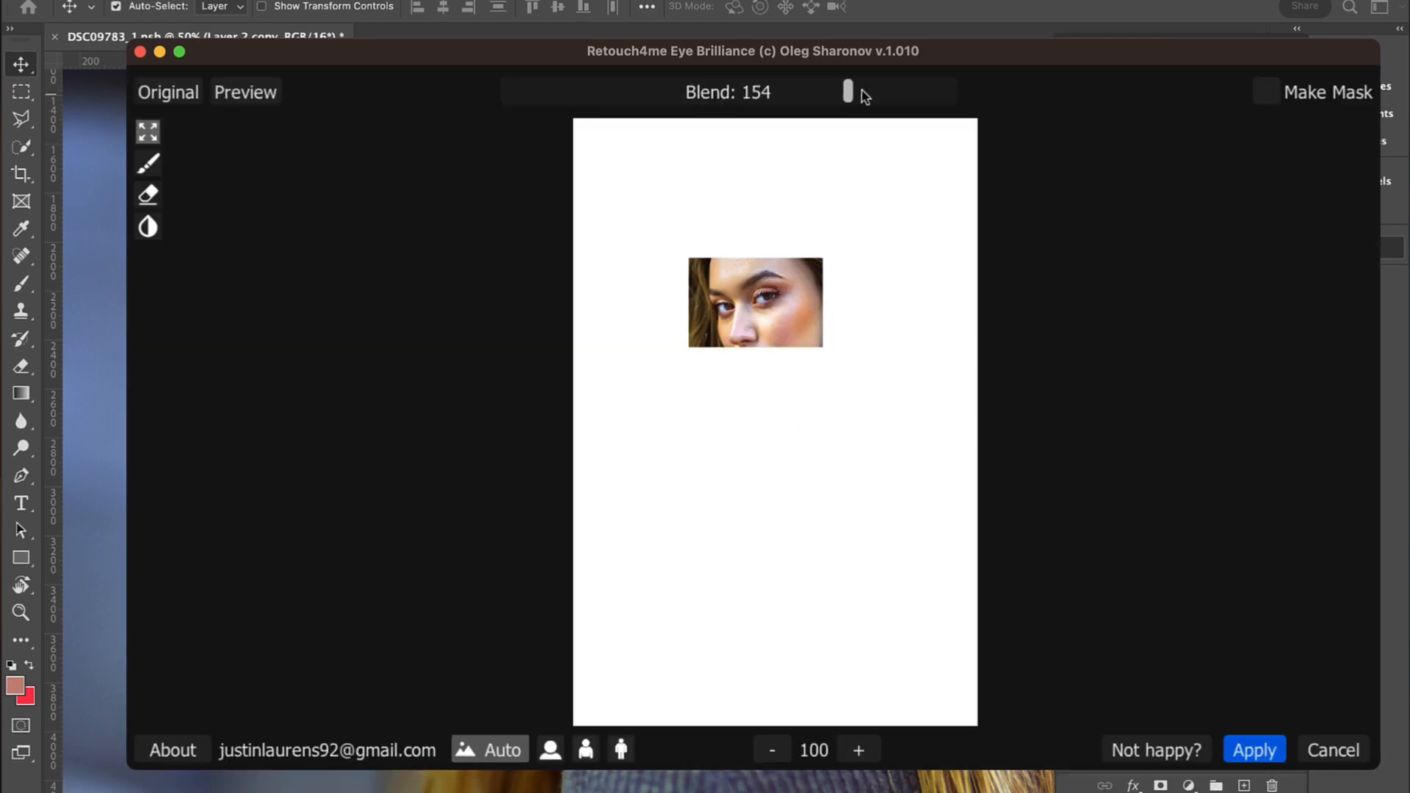
click(846, 749)
drag(752, 314, 758, 580)
drag(781, 97, 551, 101)
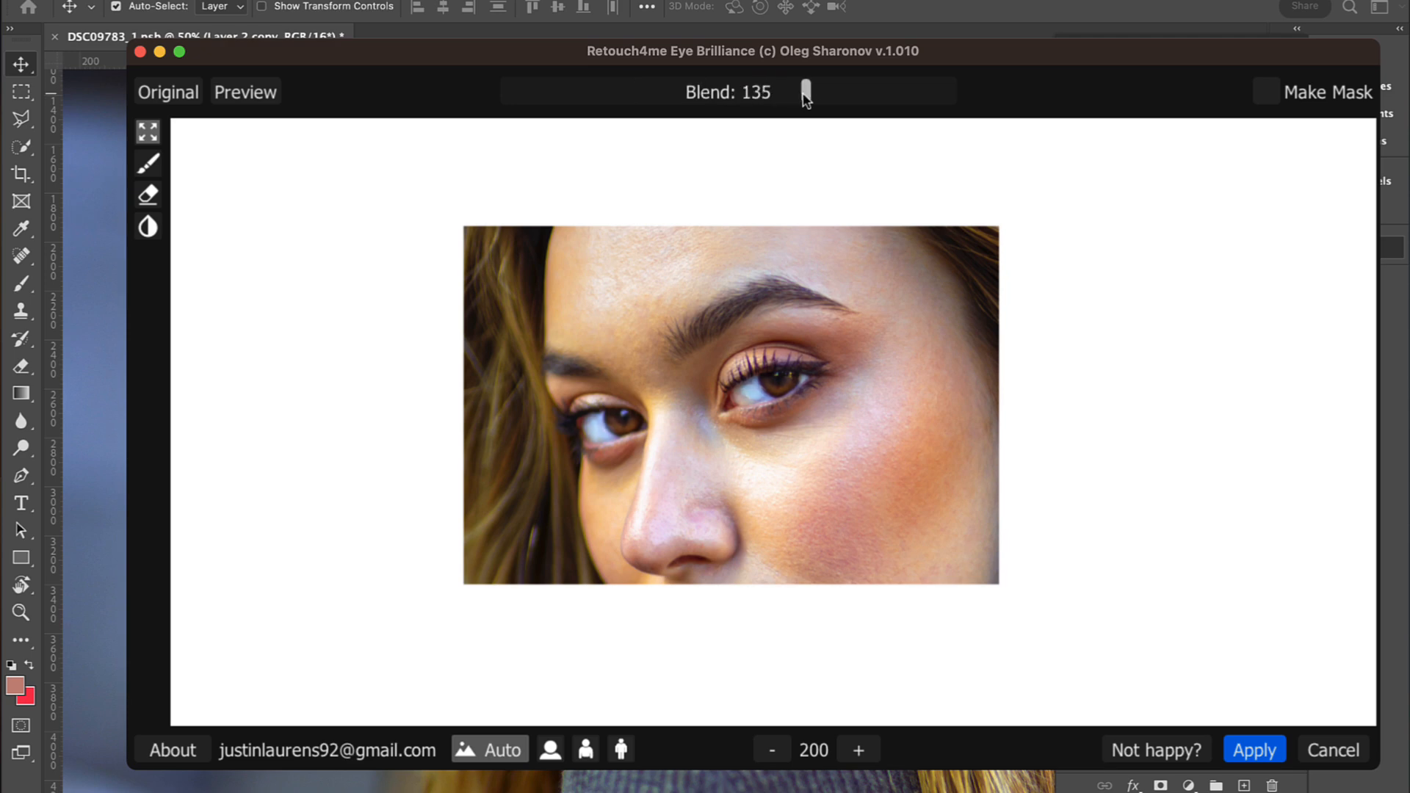
click(1250, 750)
Step: Add a layer mask to Layer 2 copy and set up the Brush with black (000000) at 70% opacity
key(super+plus)
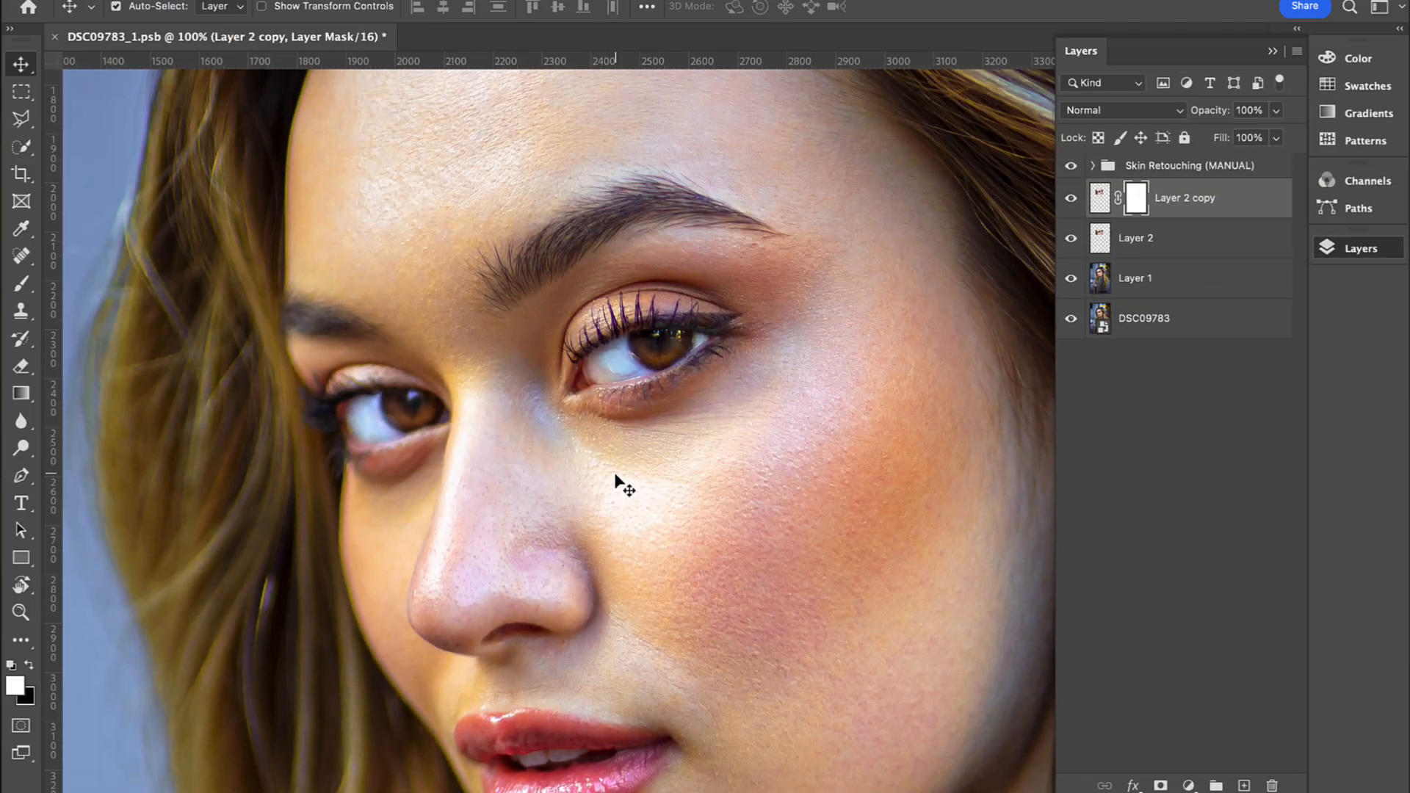
key(b)
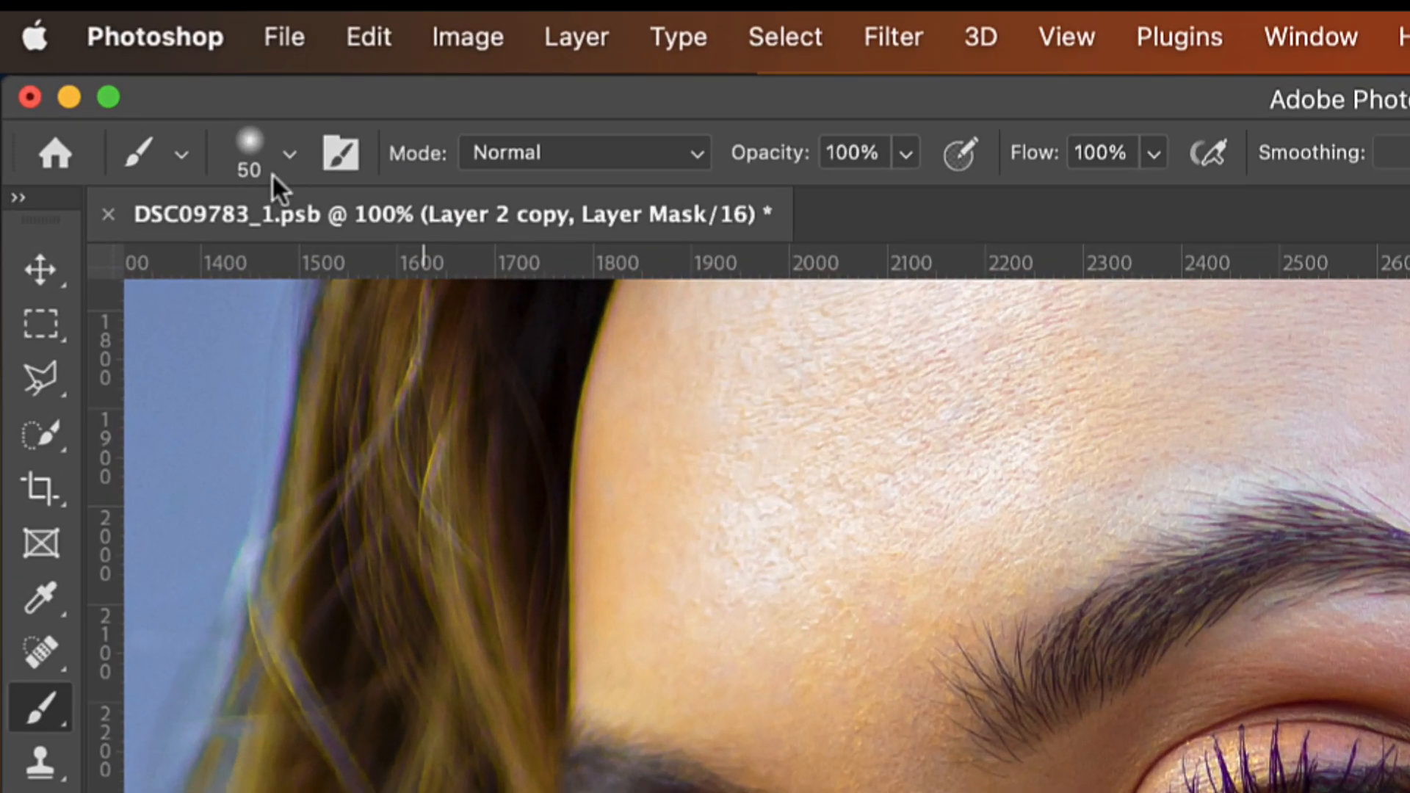
click(130, 9)
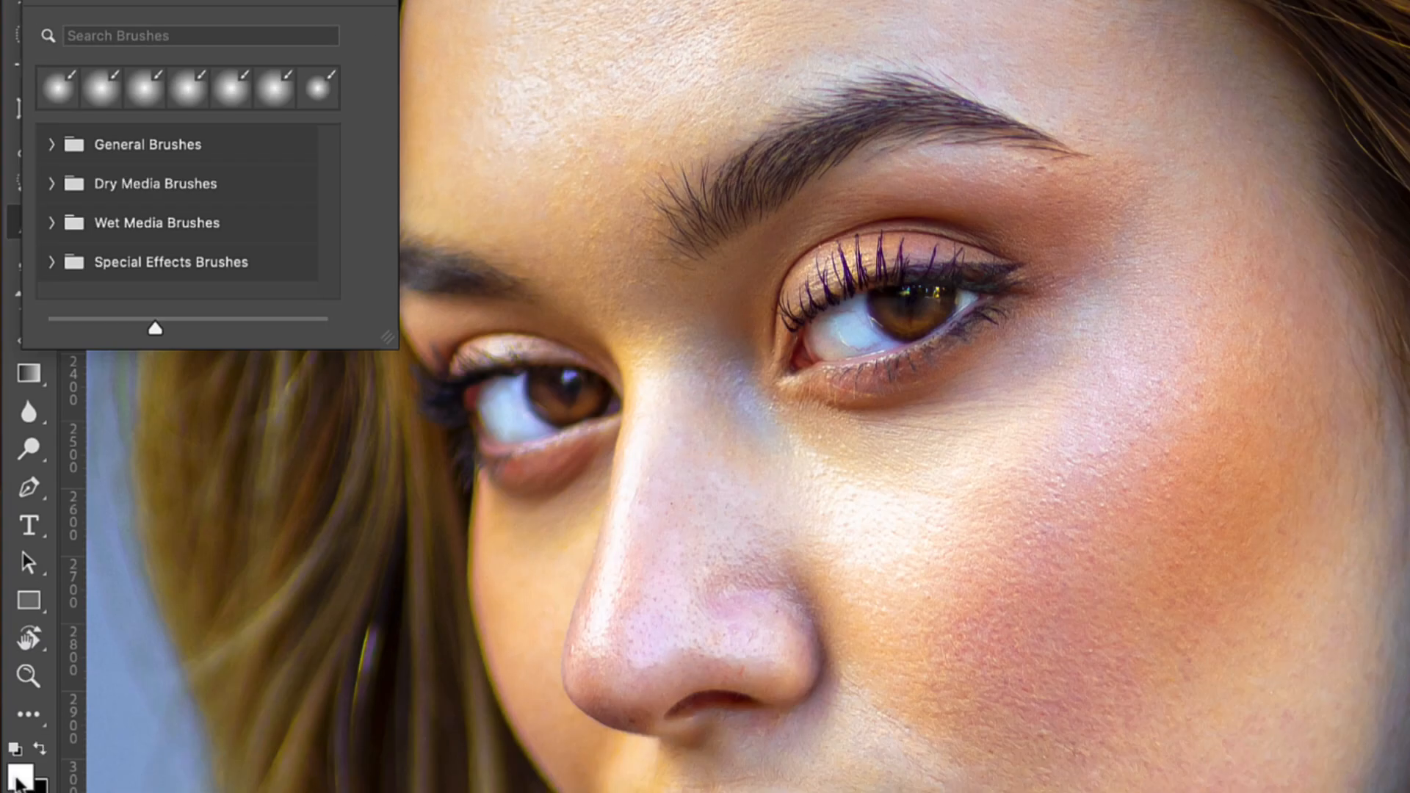
click(19, 764)
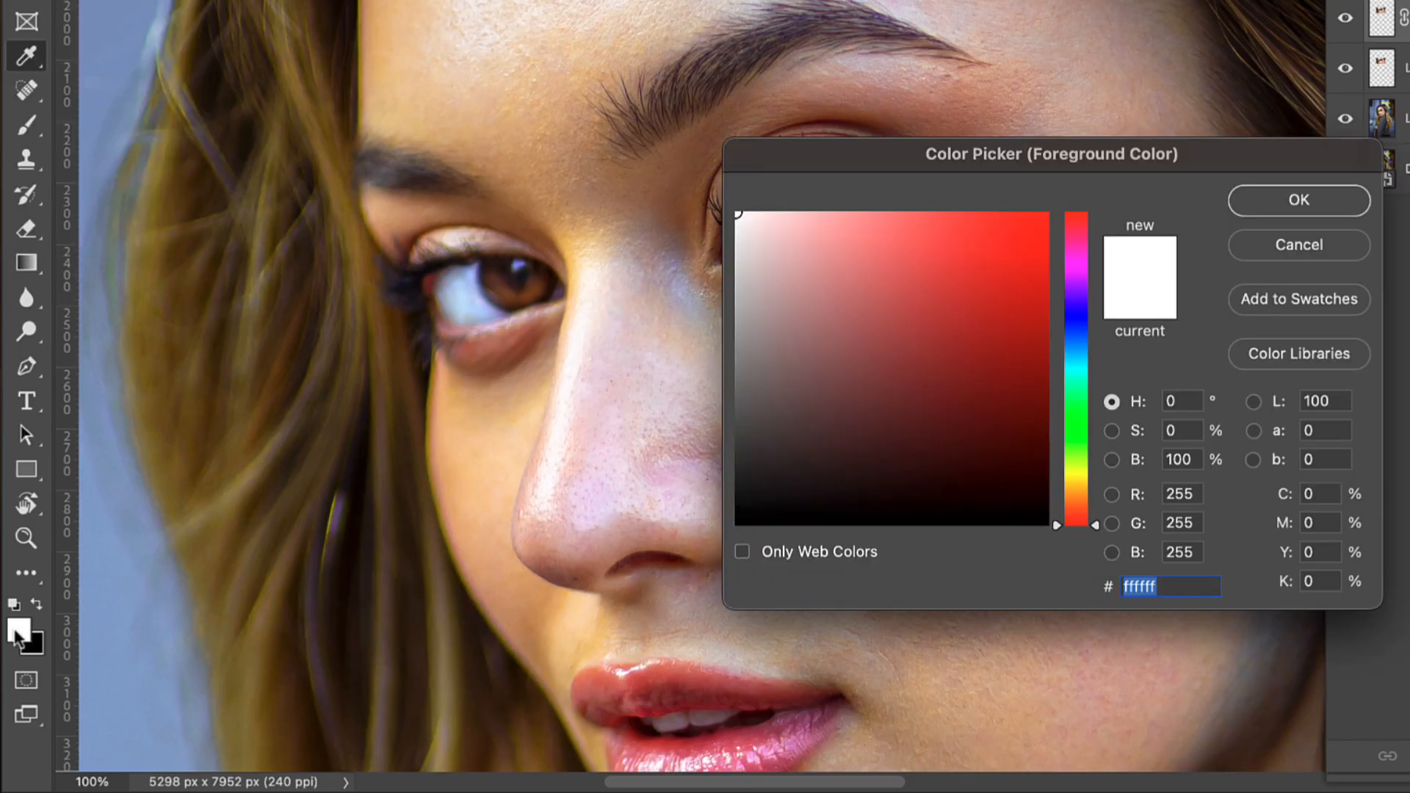
text(000000)
key(Return)
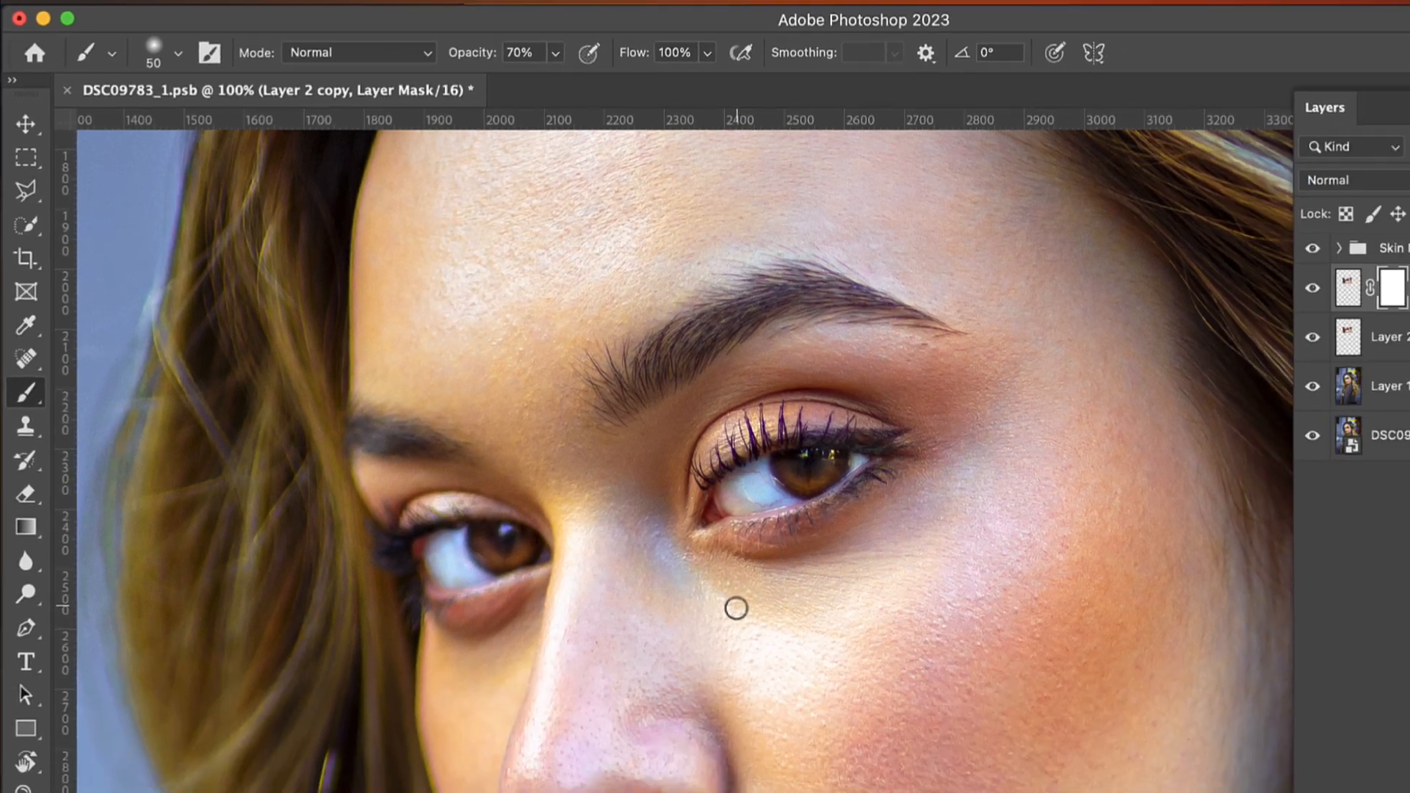
Step: Tone down the whites of both eyes on the Layer 2 copy mask, using soft brush sizes between 30 and 80
key(bracketright)
key(bracketright)
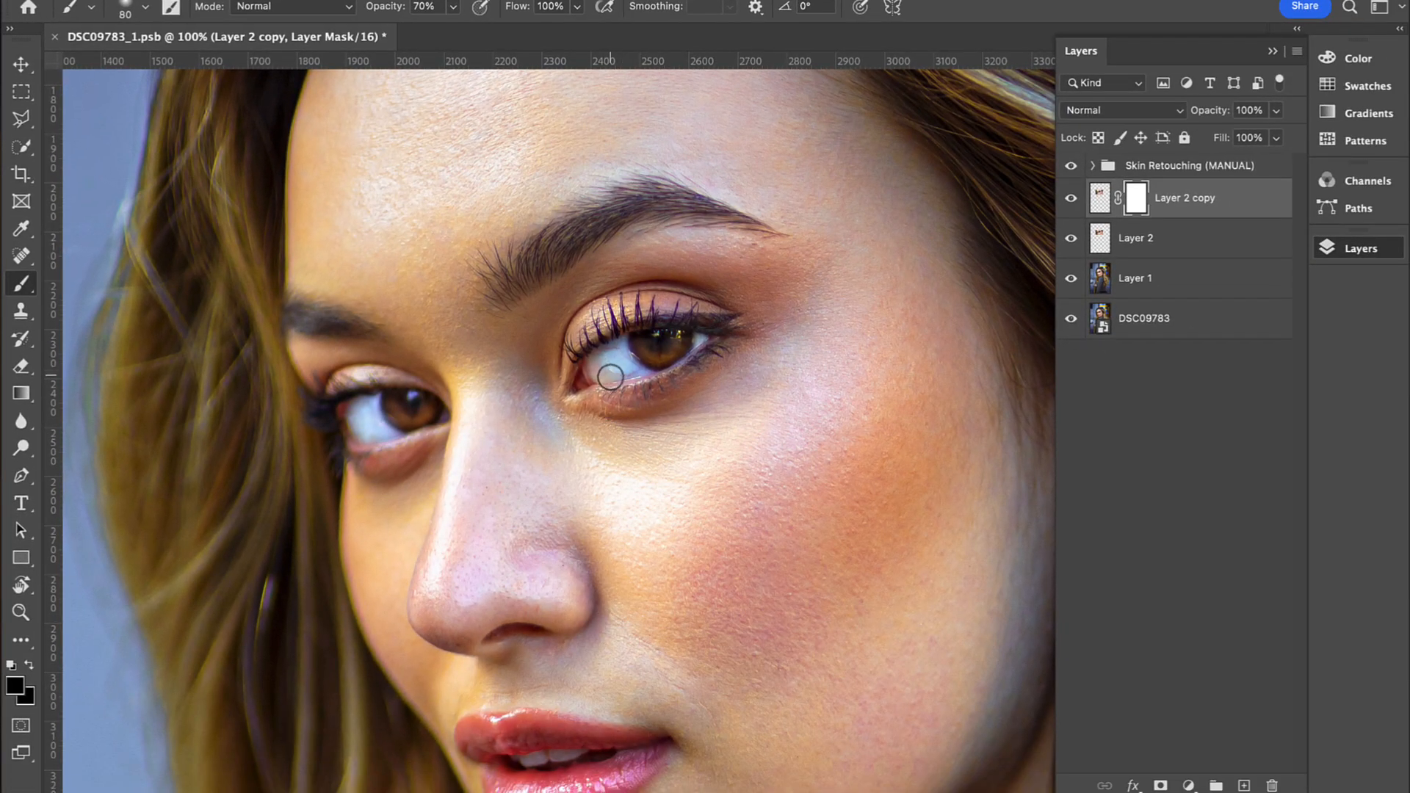
key(bracketleft)
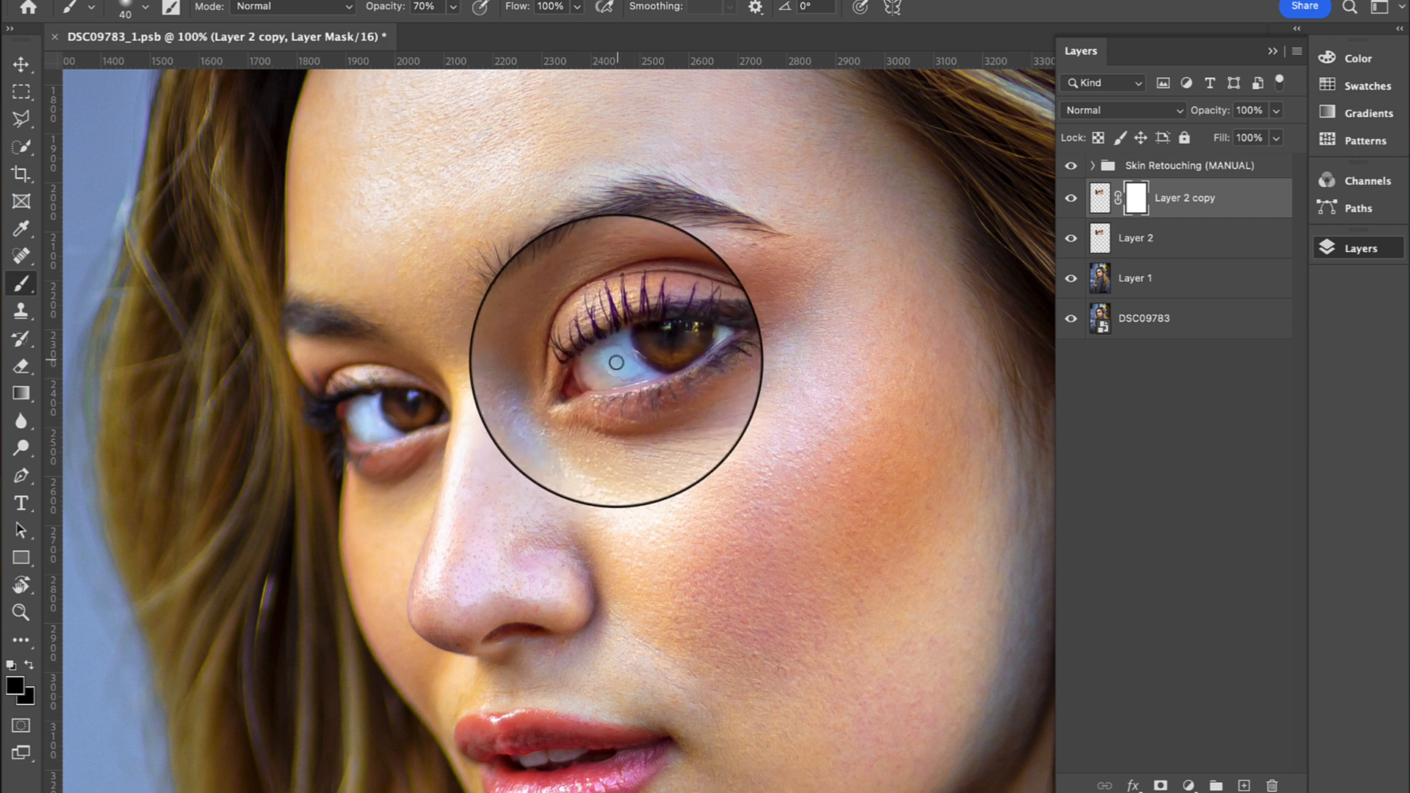
key(bracketleft)
key(bracketright)
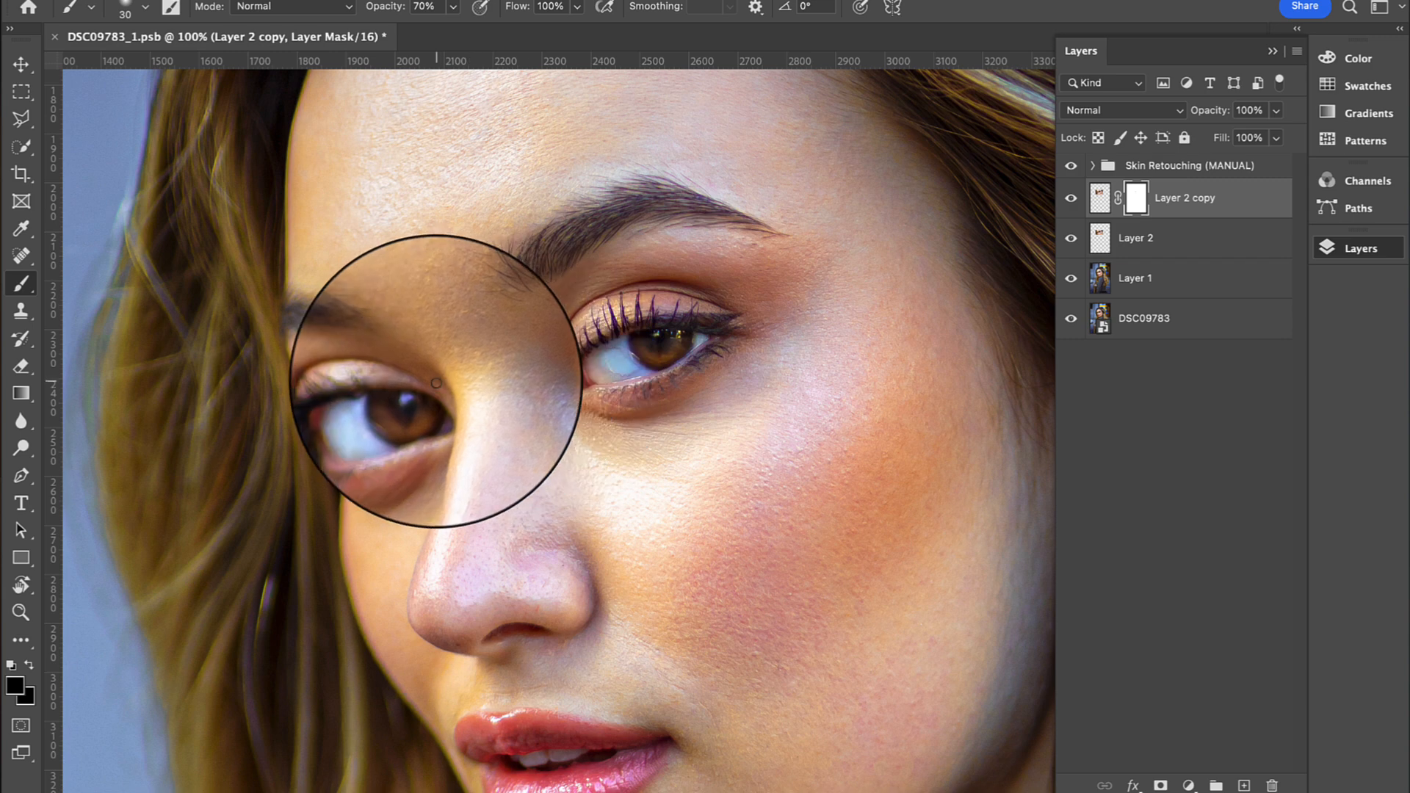
key(bracketright)
key(bracketright)
key(bracketright)
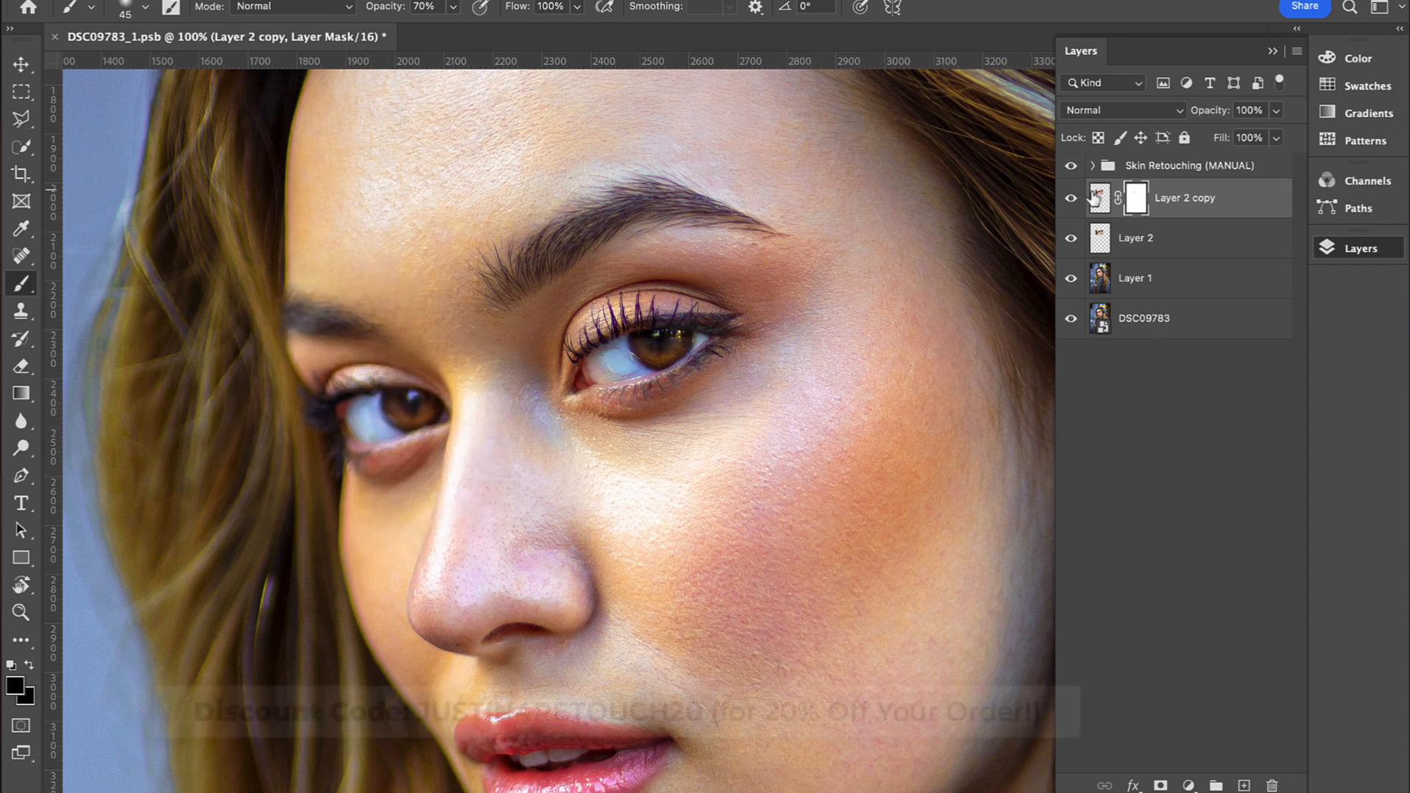
Step: Compare the eyes at 100% with and without Layer 2 copy
click(1070, 204)
click(1070, 203)
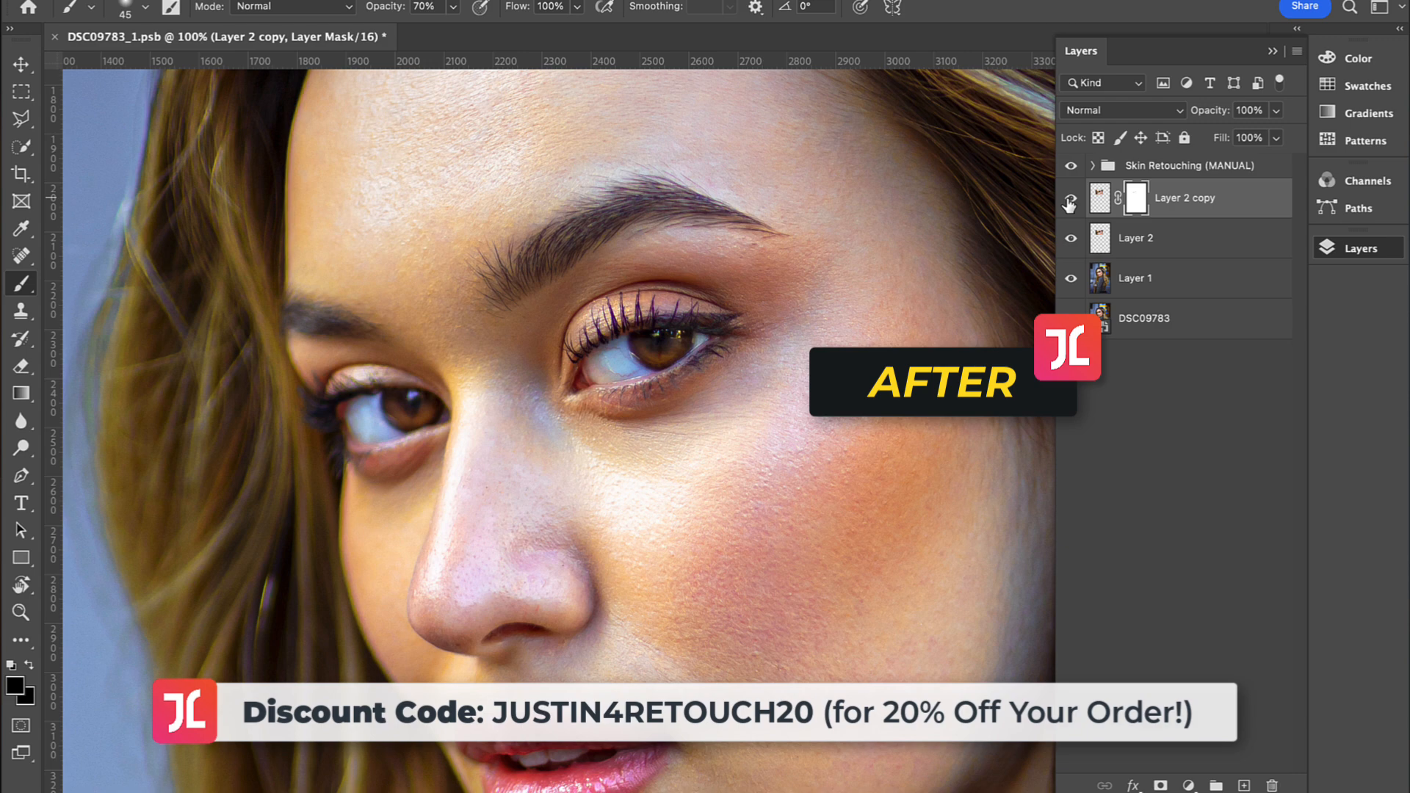
click(1070, 204)
click(1070, 203)
Step: Compare the whole retouched portrait with the DSC09783 layer shown alone, and restore all layers
key(z)
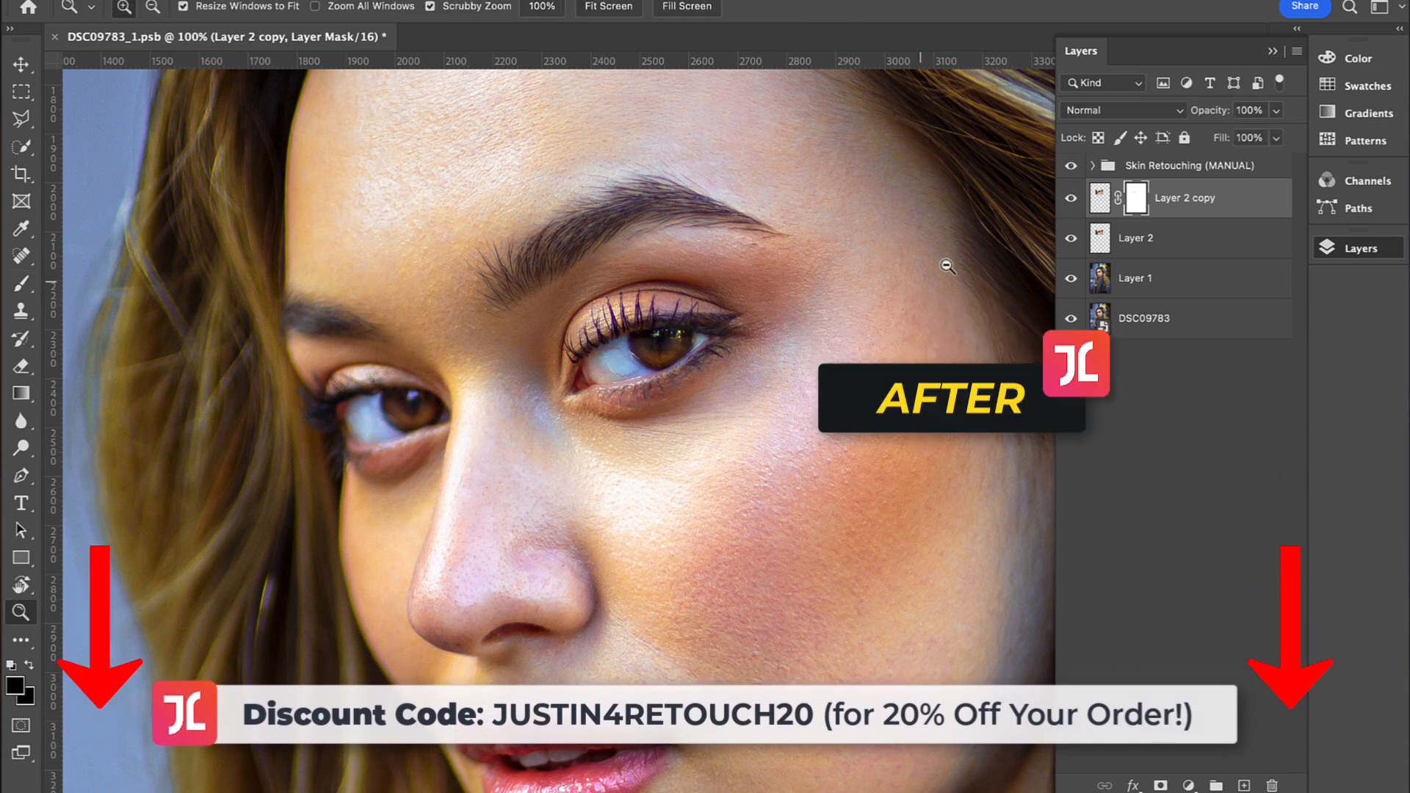
alt+click(607, 340)
alt+click(607, 339)
alt+click(607, 340)
alt+click(607, 340)
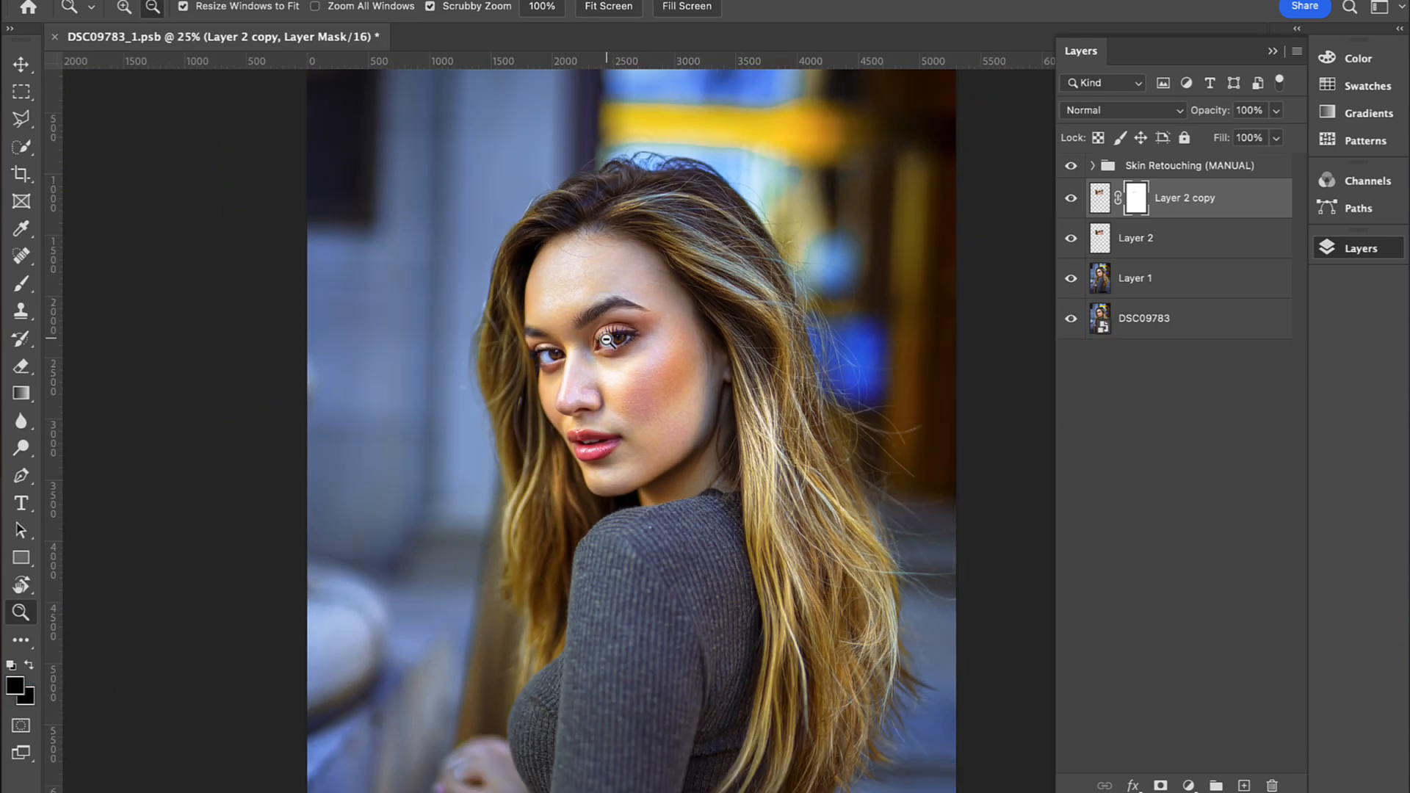
alt+click(607, 339)
key(b)
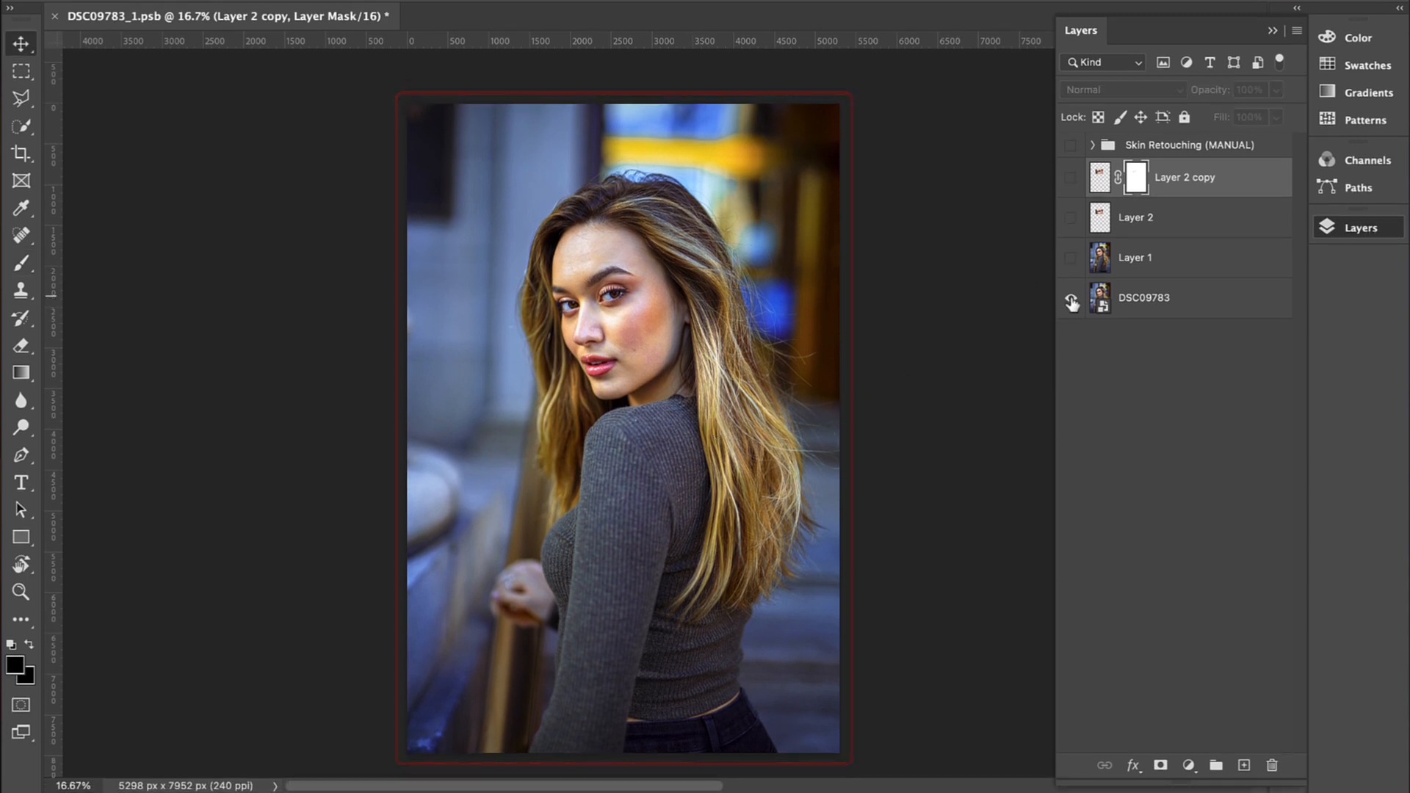
click(621, 320)
click(621, 319)
click(620, 319)
key(v)
alt+click(642, 420)
key(v)
alt+click(1071, 300)
alt+click(657, 282)
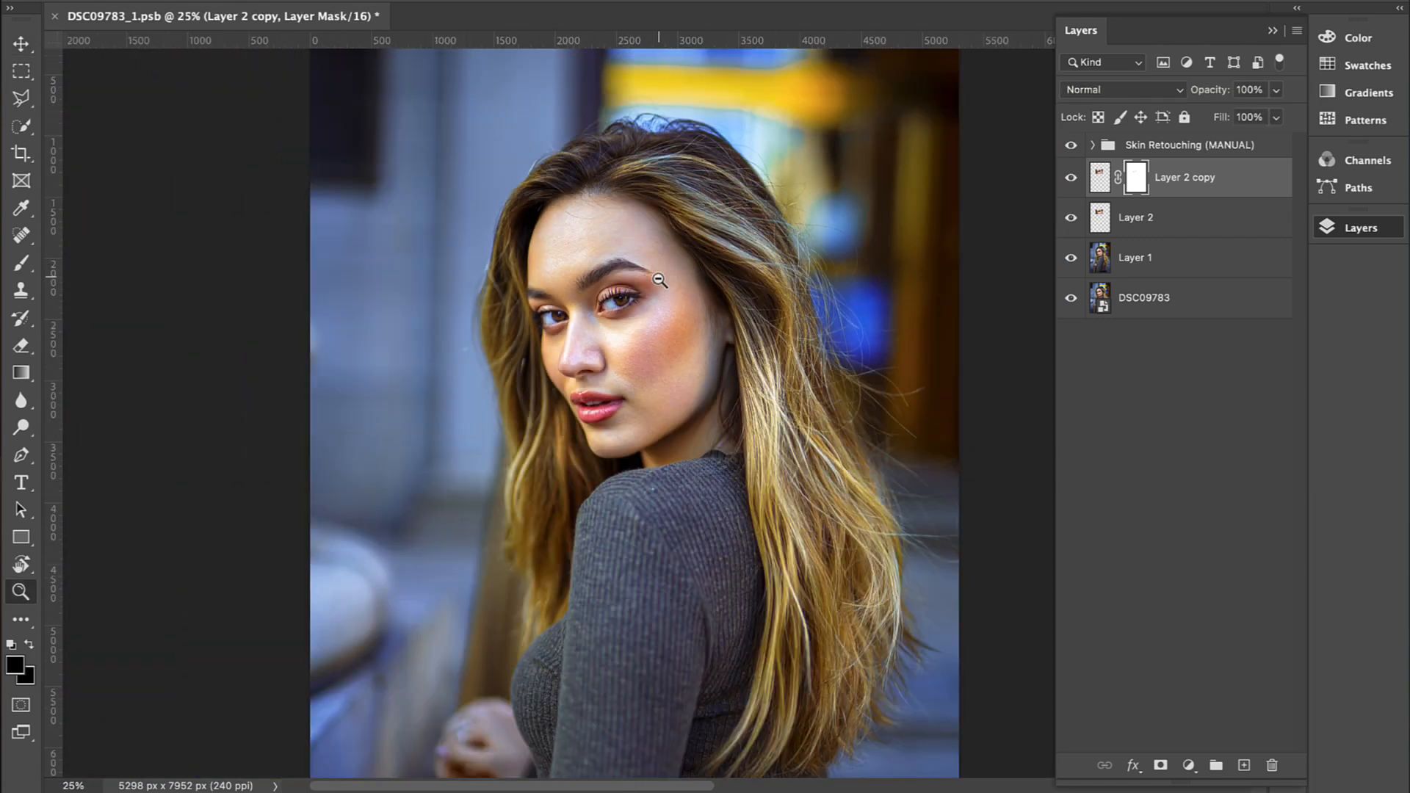
alt+click(651, 238)
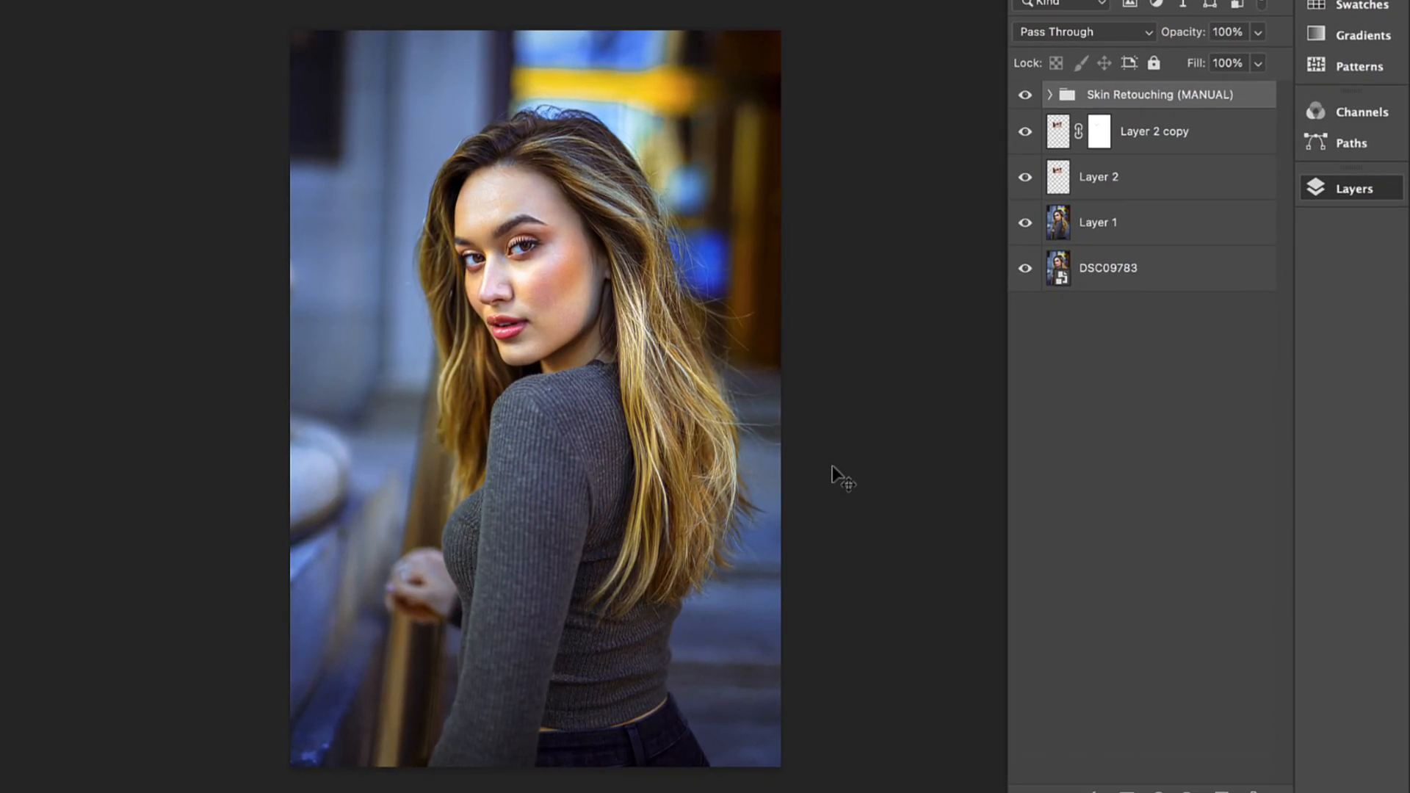
Step: Paste the Depth & Subject Separation group above Skin Retouching (MANUAL) and compare the portrait with and without it
key(super+v)
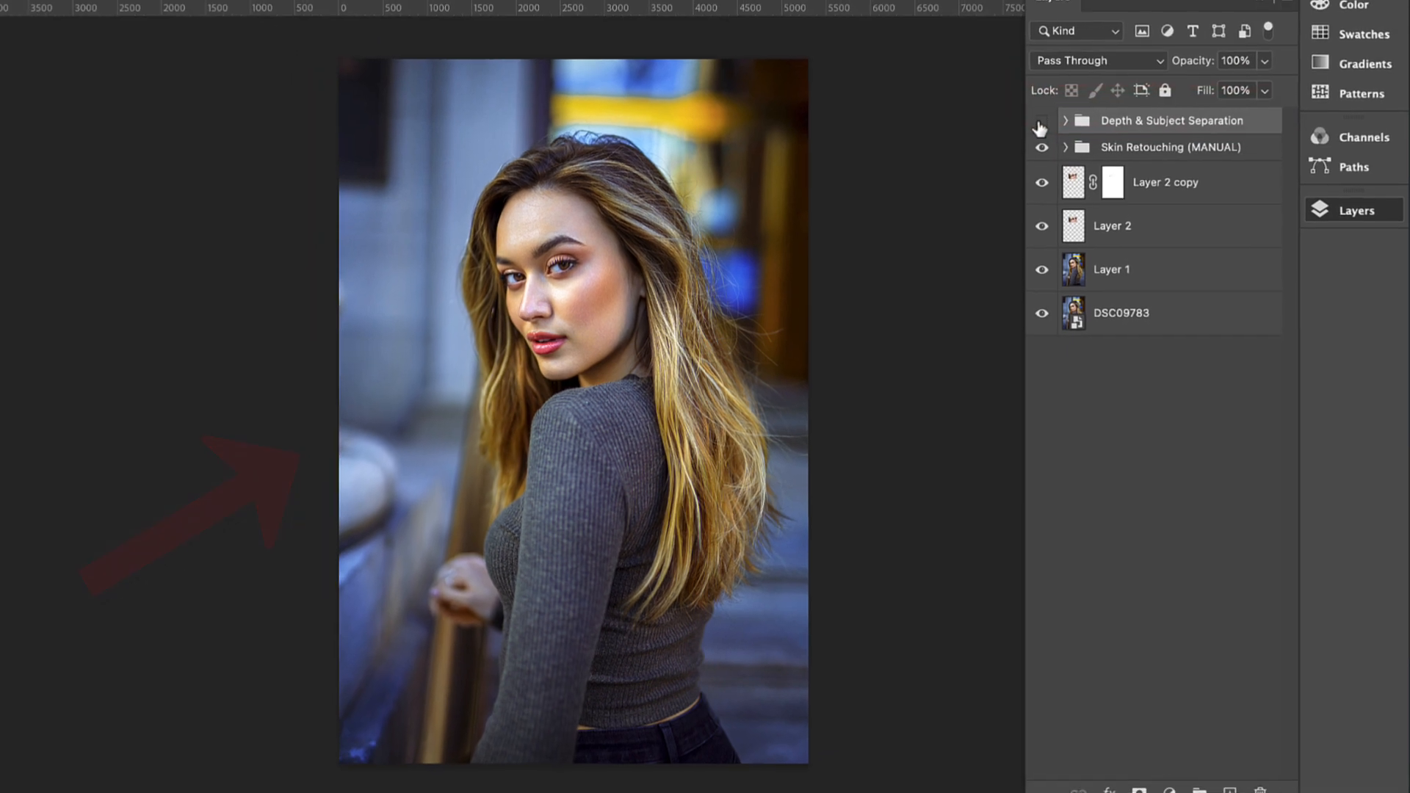
click(1025, 95)
click(1062, 161)
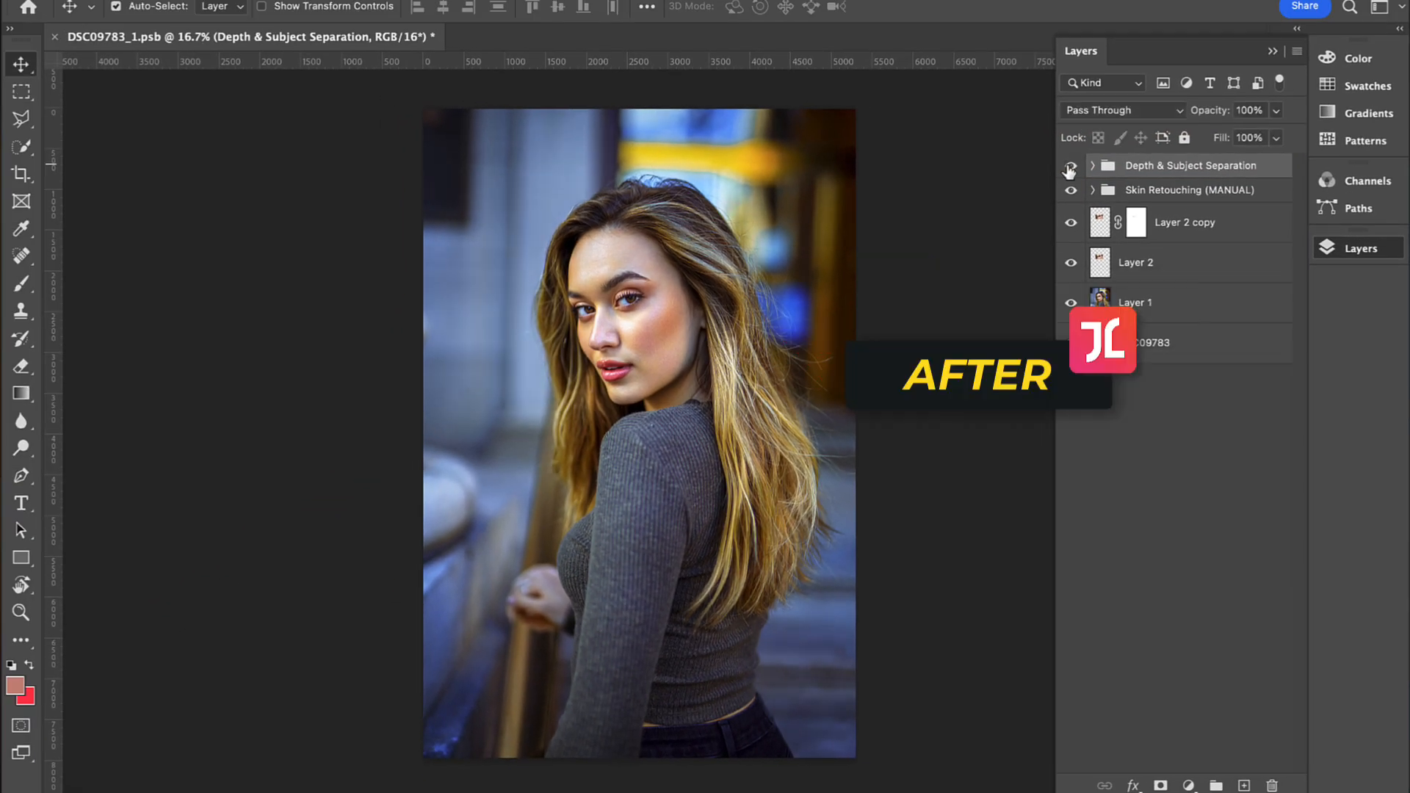
click(1068, 171)
click(1069, 170)
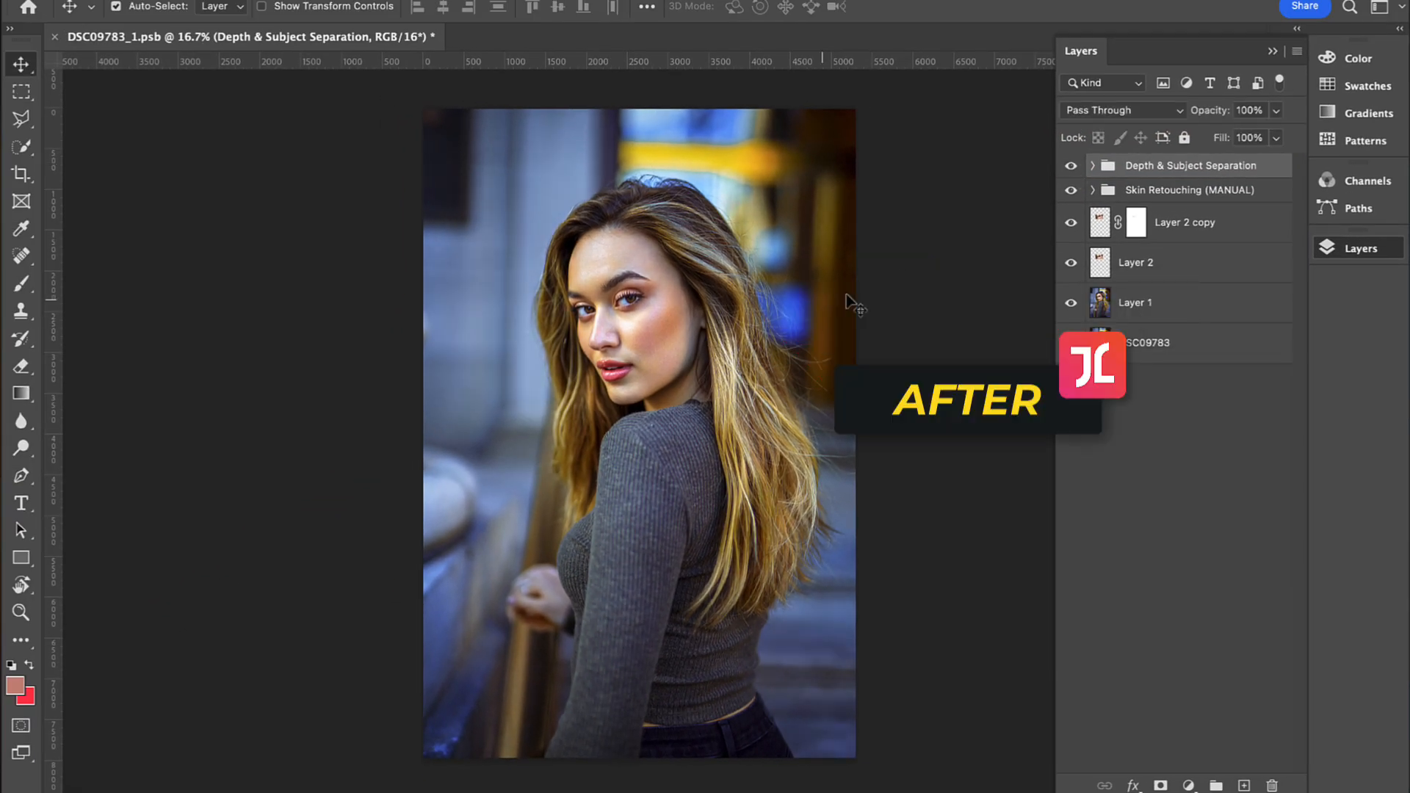
Step: Examine the face at 50%, alternating between the DSC09783 layer alone and the full layer stack
key(z)
click(652, 225)
click(674, 228)
key(v)
alt+click(1072, 349)
alt+click(1071, 348)
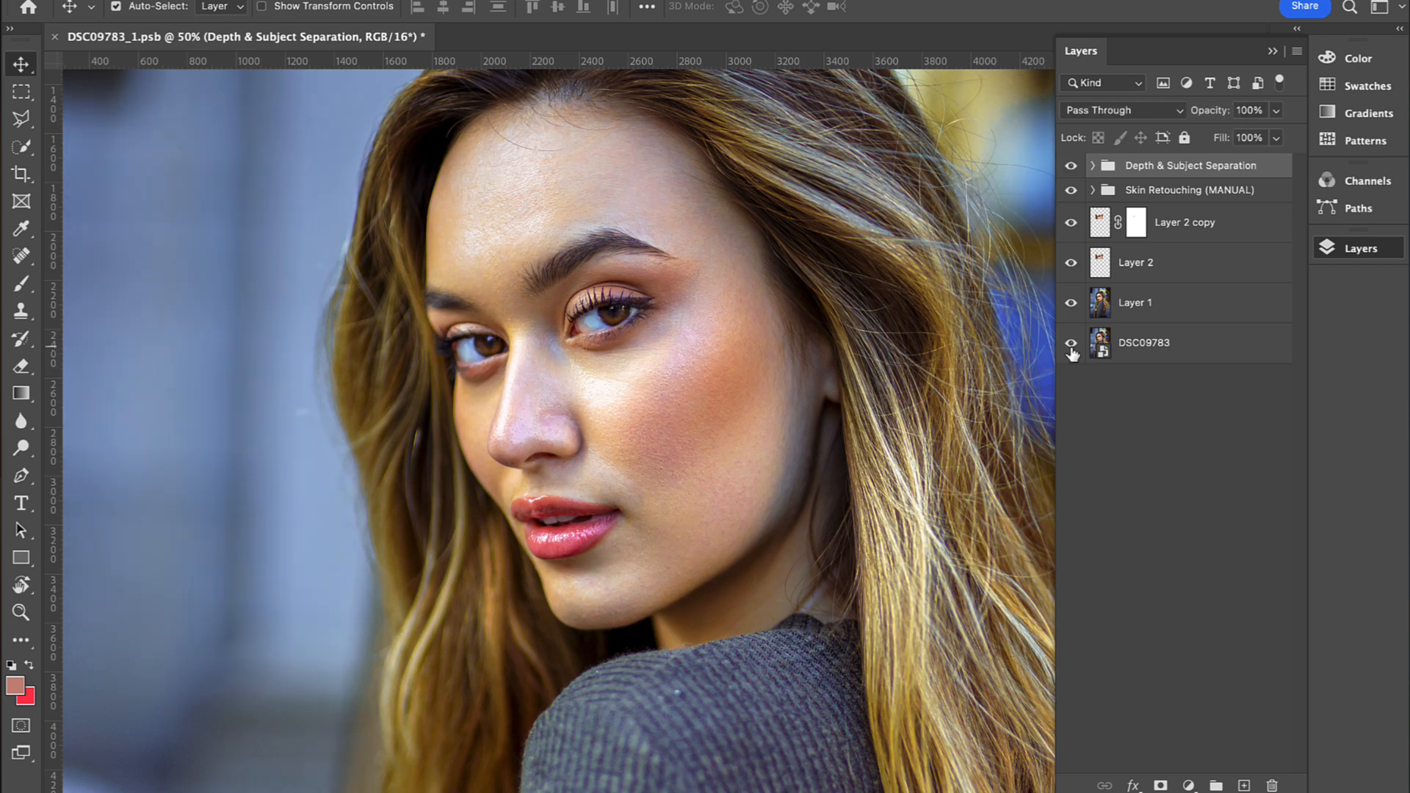
alt+click(1072, 348)
alt+click(1071, 348)
Step: Compare the finished image at 16.7% with the DSC09783 layer shown alone
key(z)
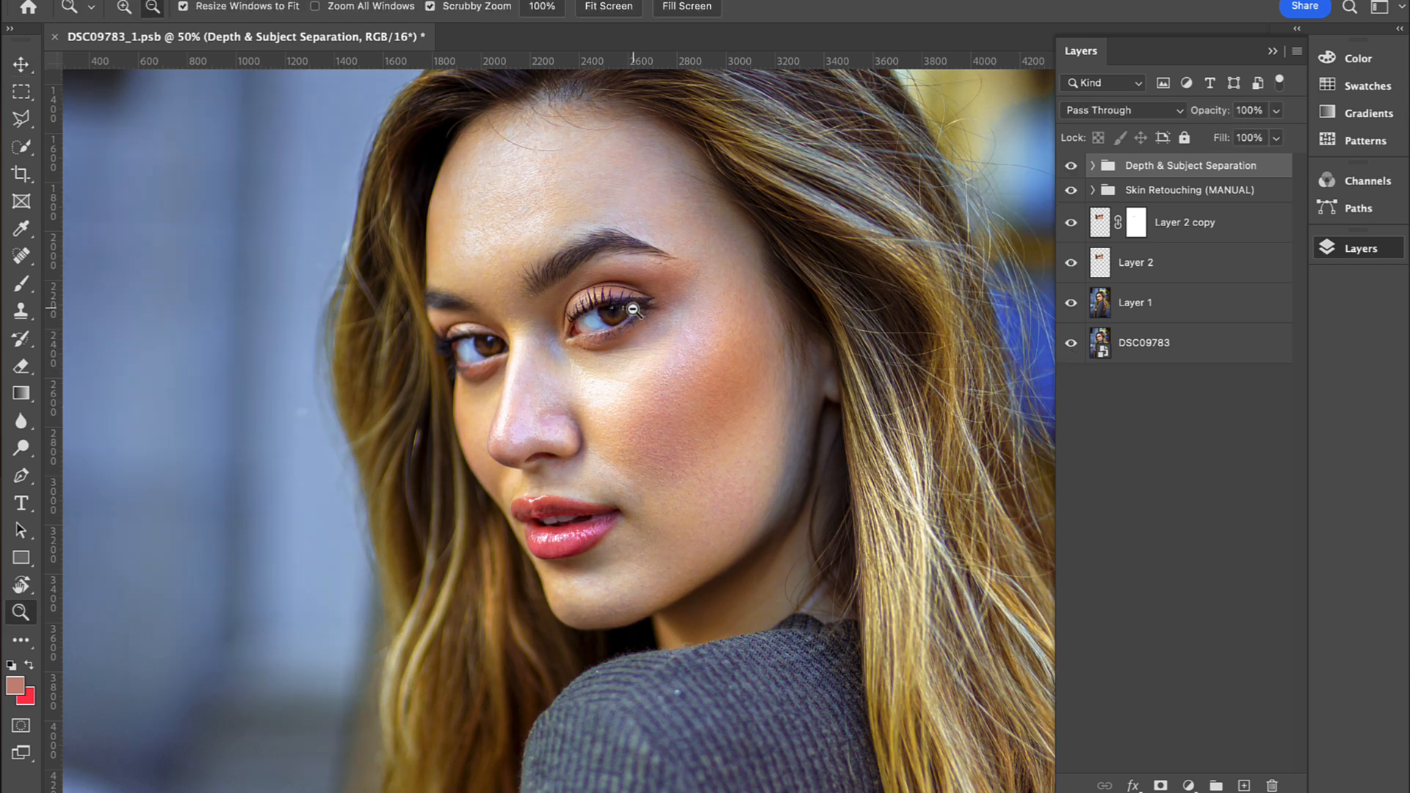
alt+click(633, 308)
alt+click(607, 235)
key(v)
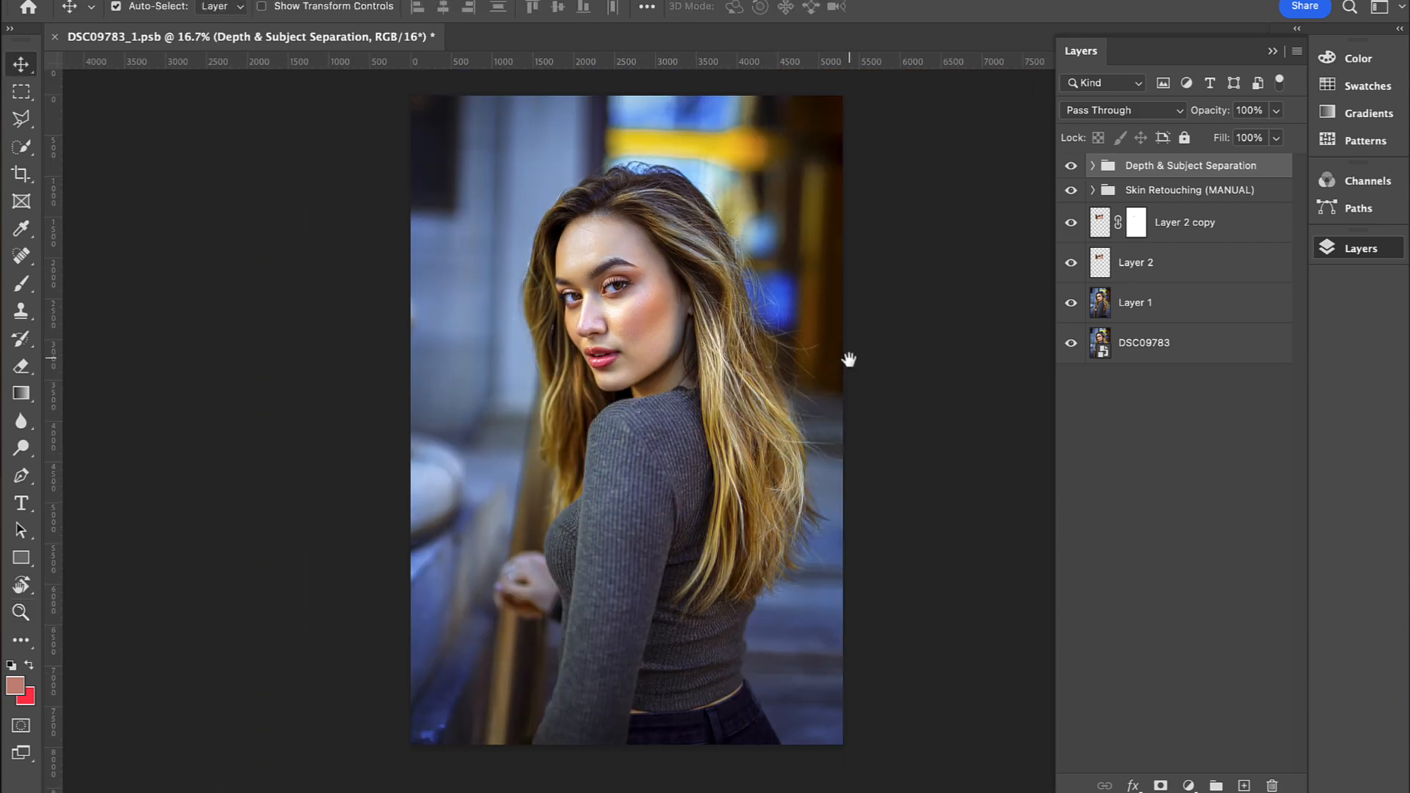
drag(847, 359, 854, 378)
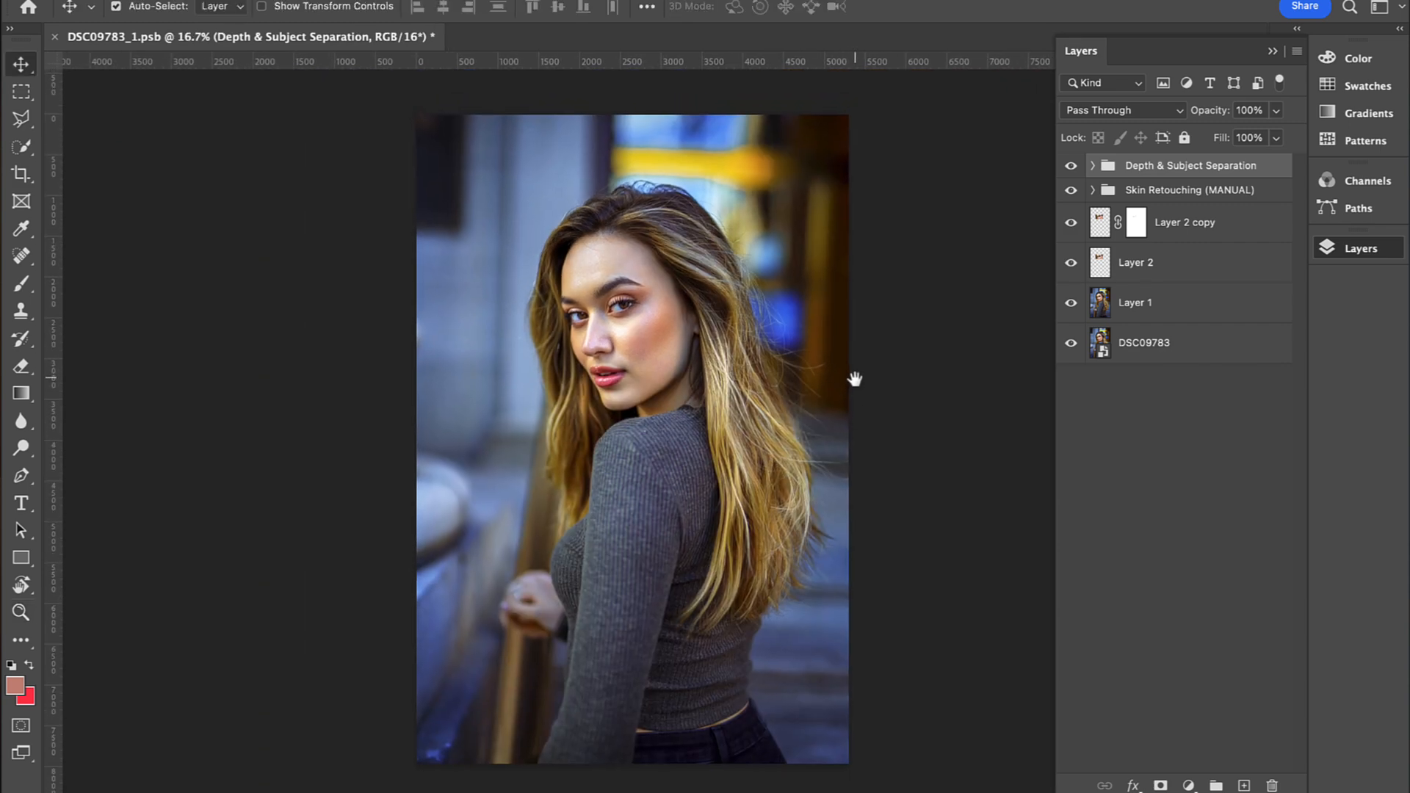
alt+click(1071, 345)
alt+click(1071, 345)
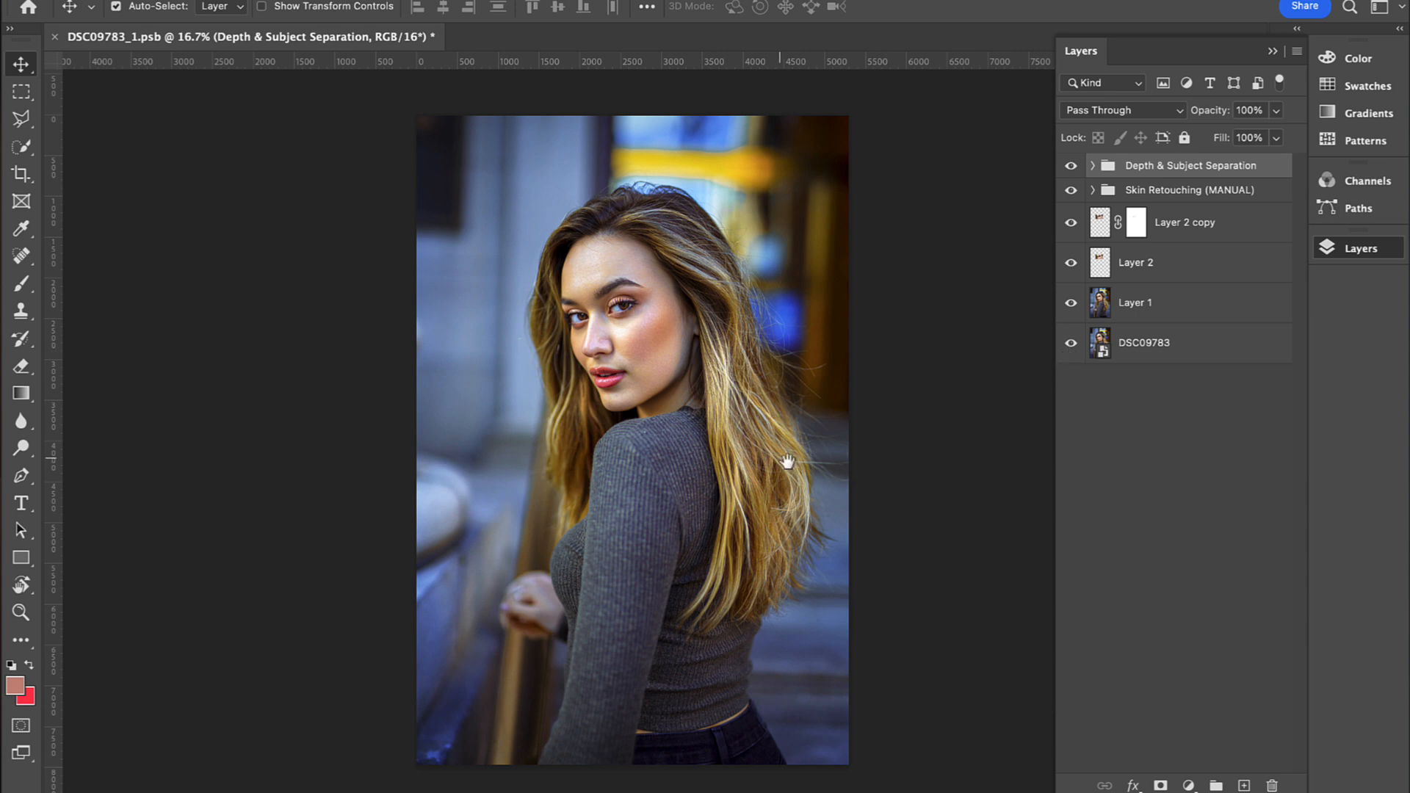
Step: Review the full portrait with the Depth & Subject Separation group hidden and shown
drag(826, 470, 838, 458)
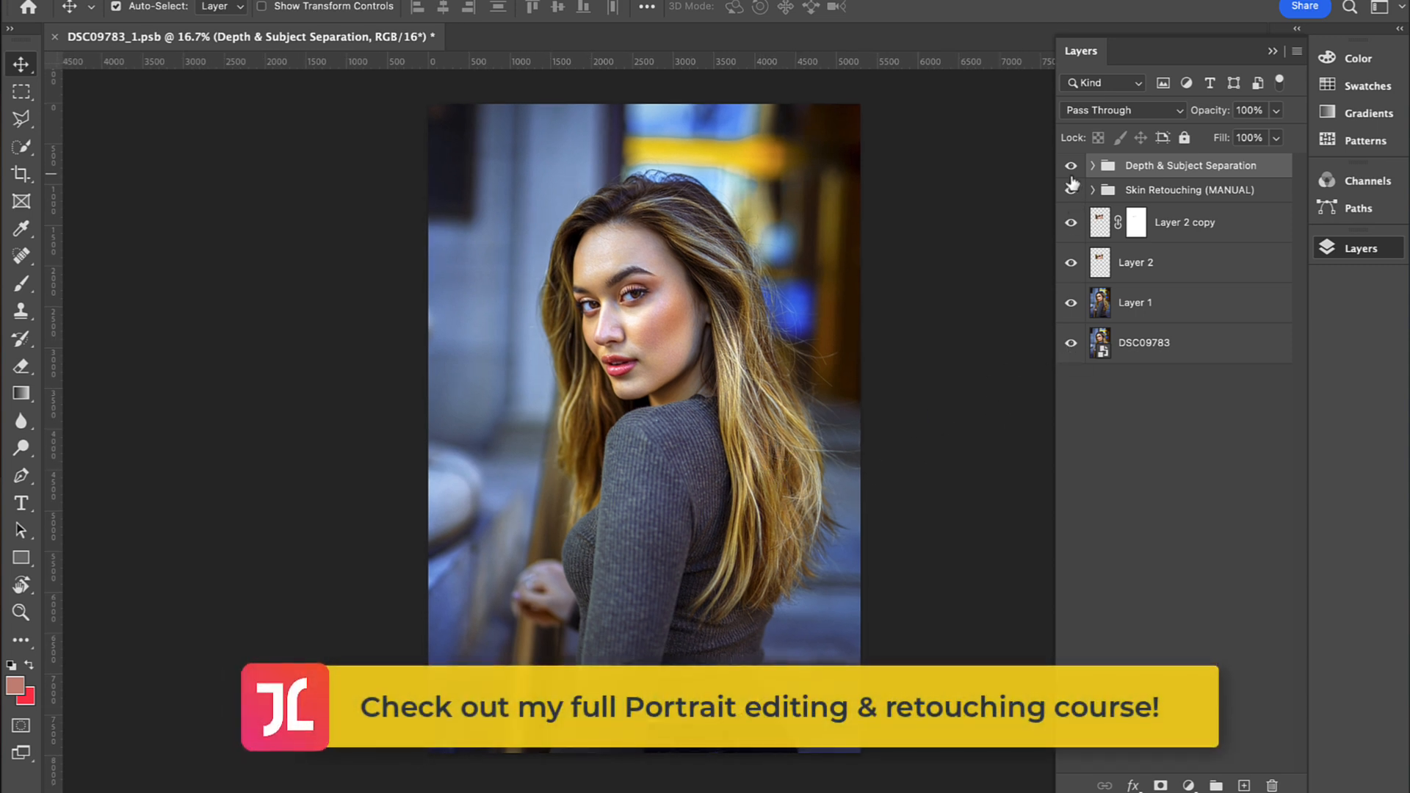
click(1071, 168)
click(1070, 167)
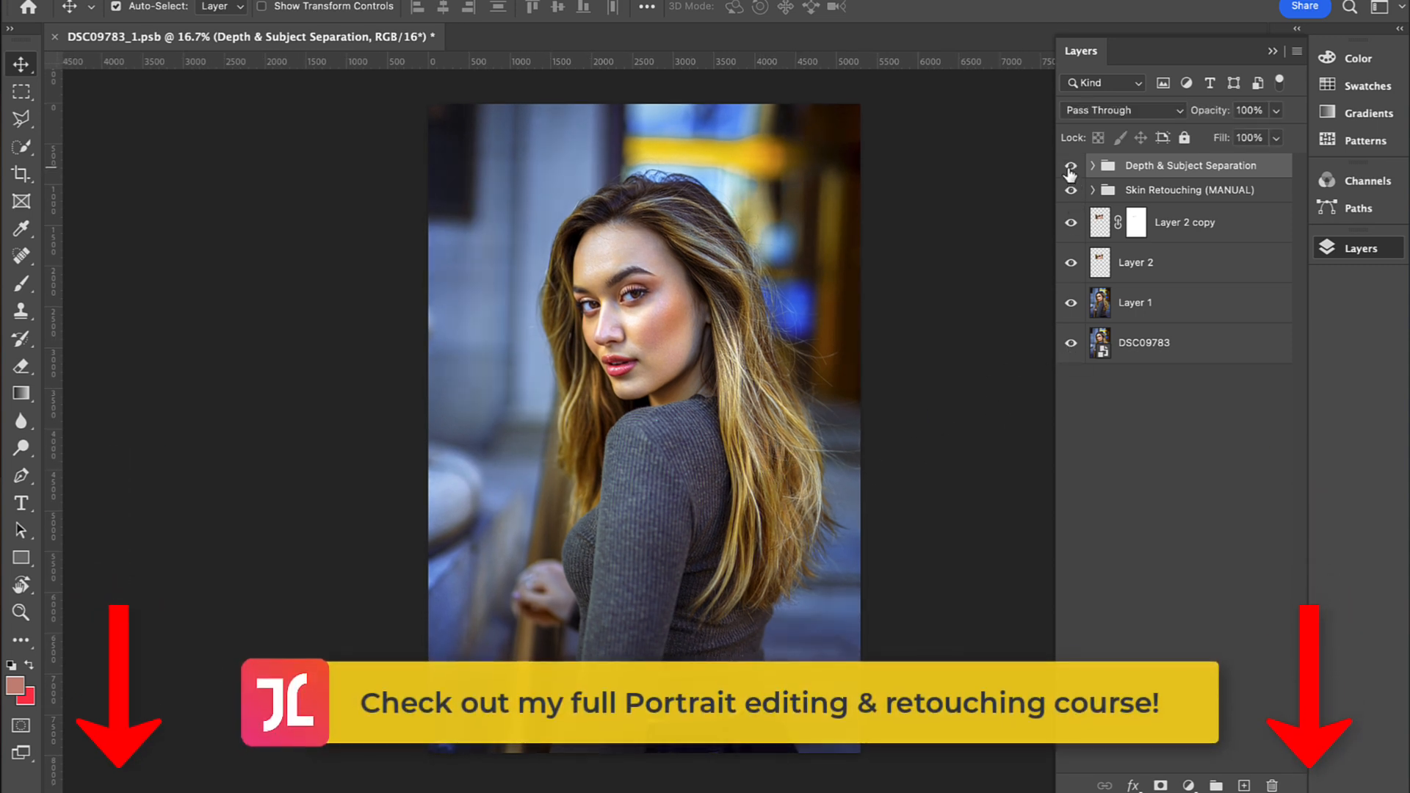
click(1070, 169)
click(1069, 169)
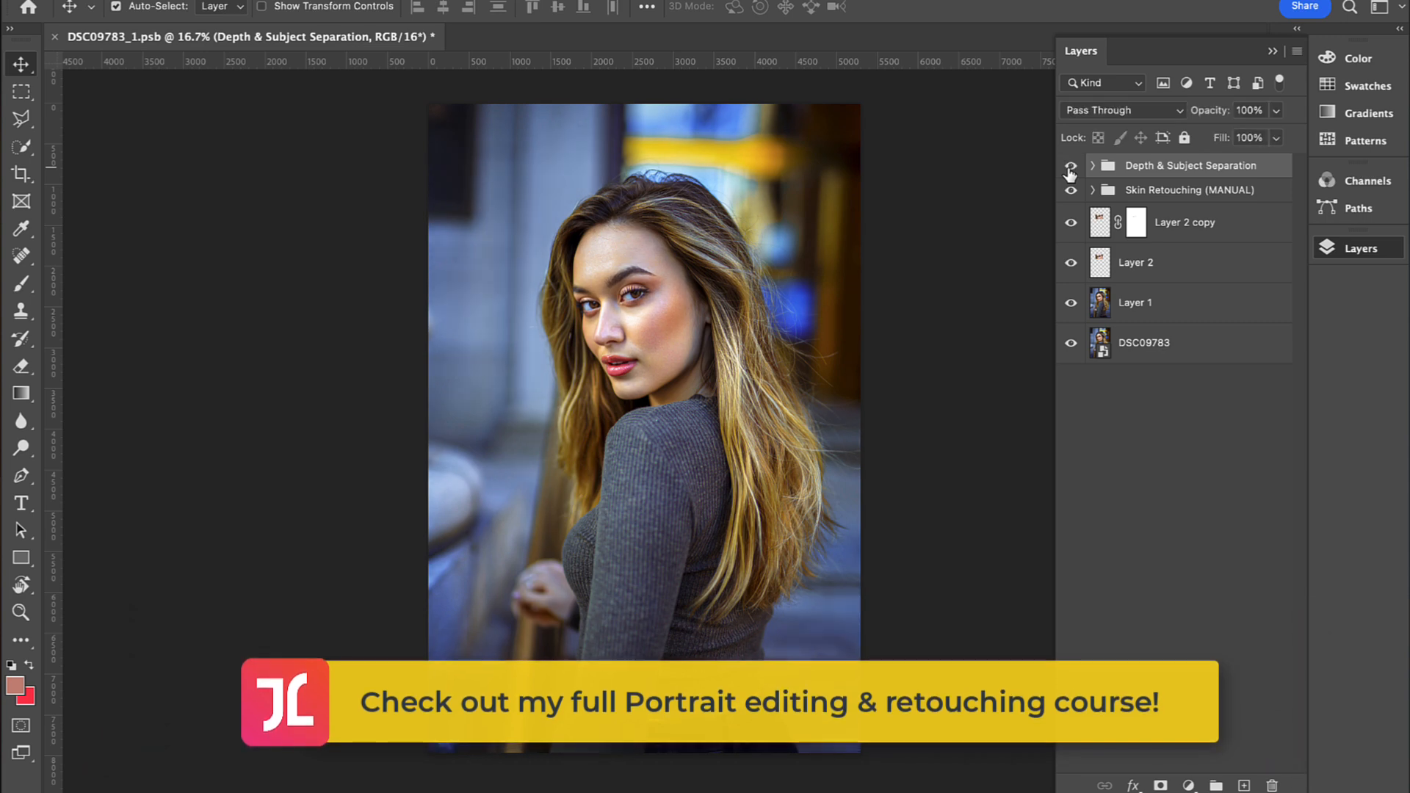
scroll(699, 353, up, 1)
drag(699, 353, 686, 418)
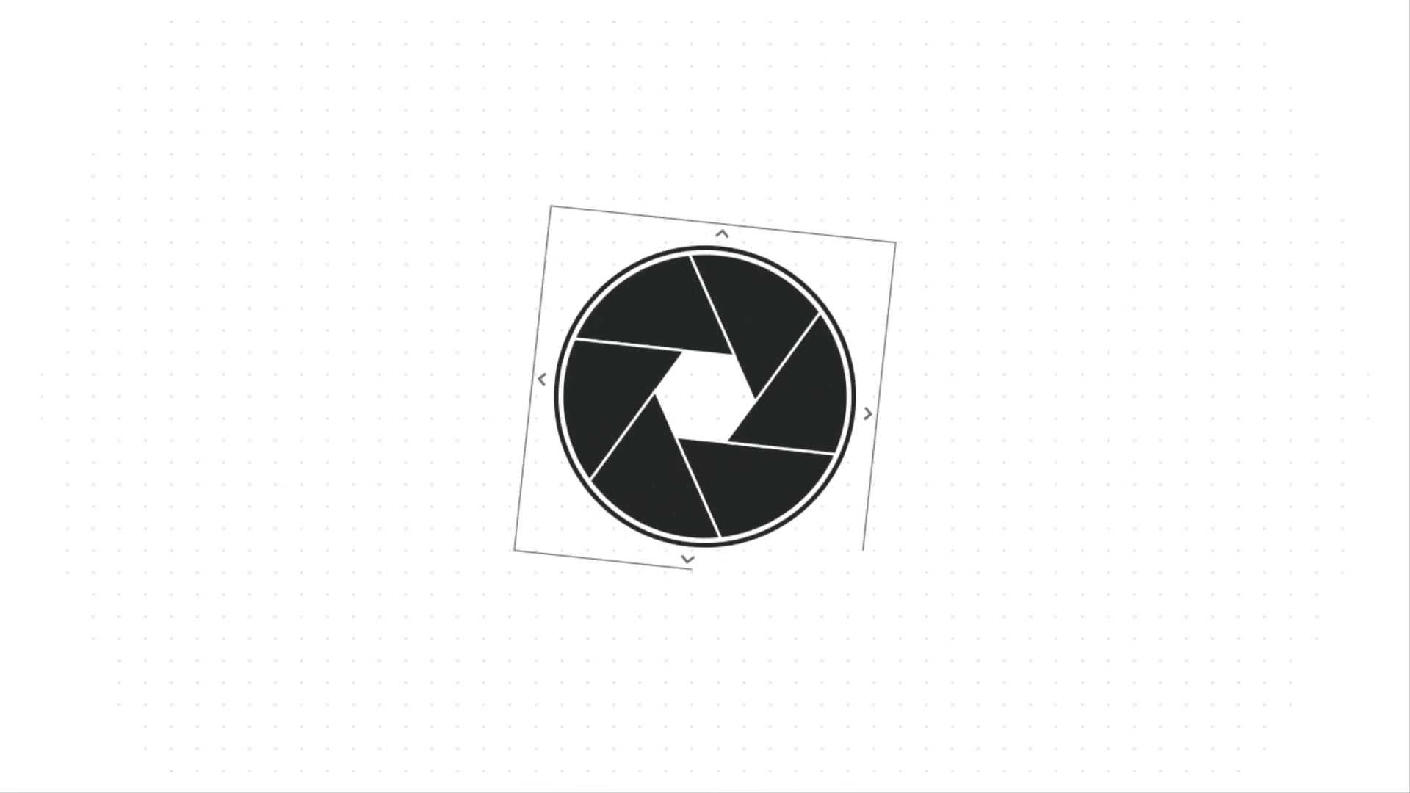